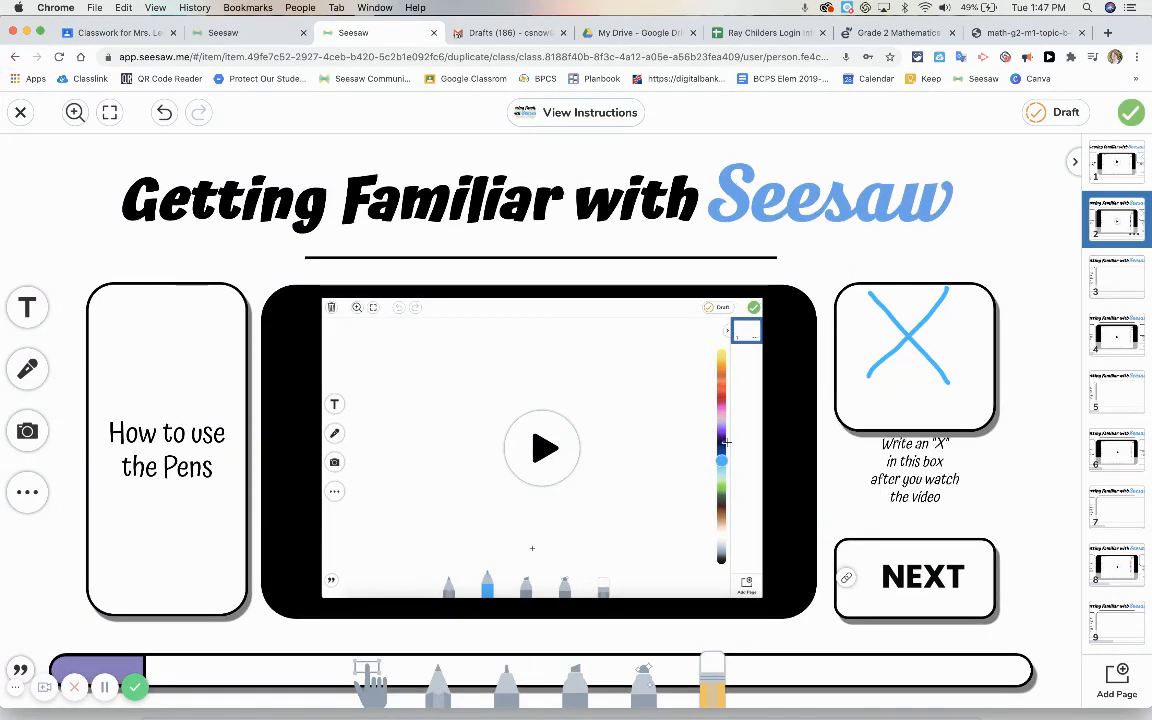
# On page 3, write the first name in the large box with the marker pen in dark blue at the second-smallest thickness
pyautogui.click(1100, 286)
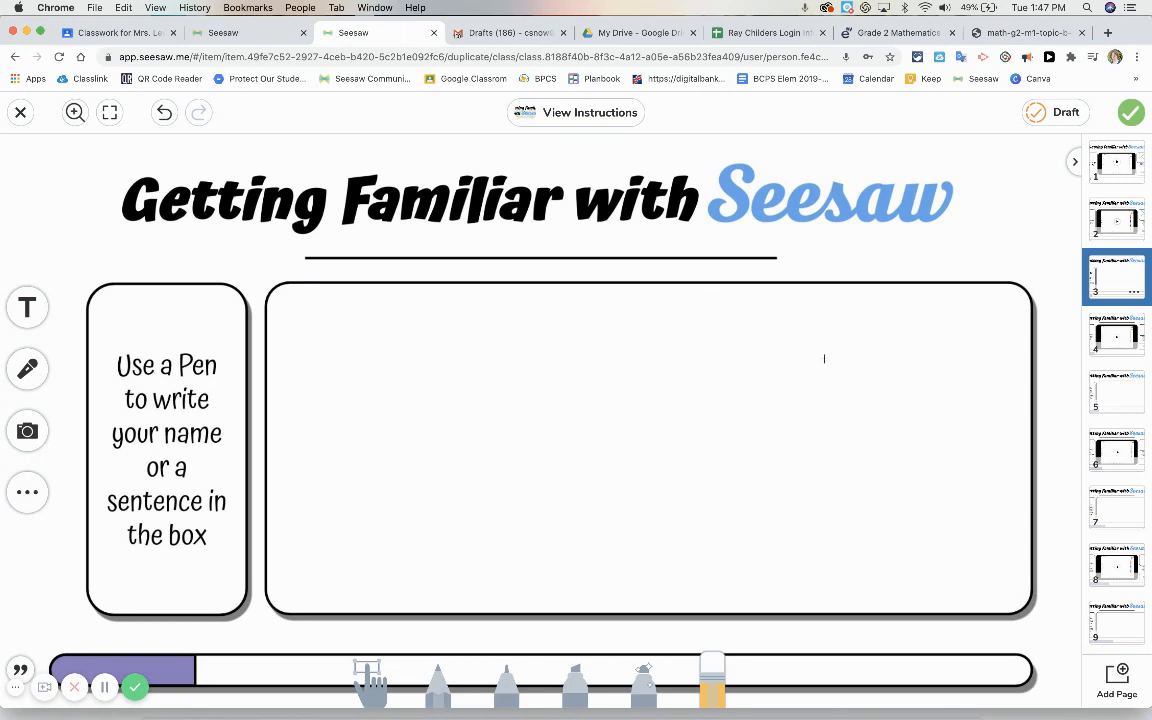
pyautogui.click(1112, 222)
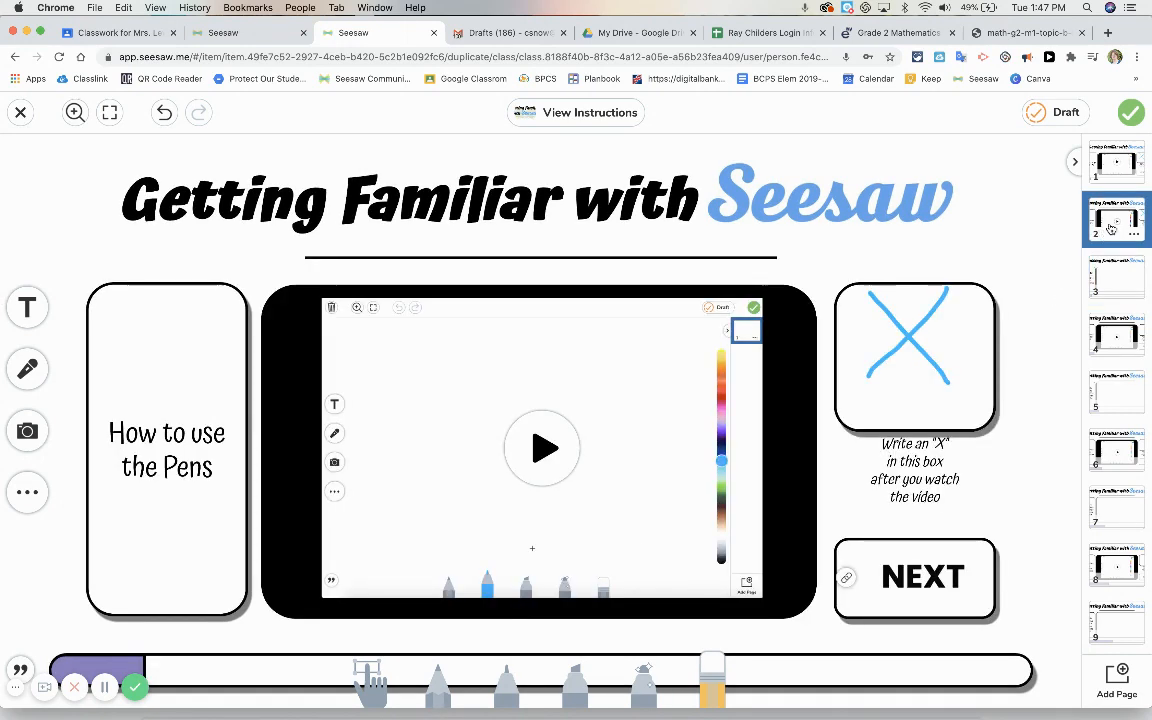
pyautogui.click(1112, 277)
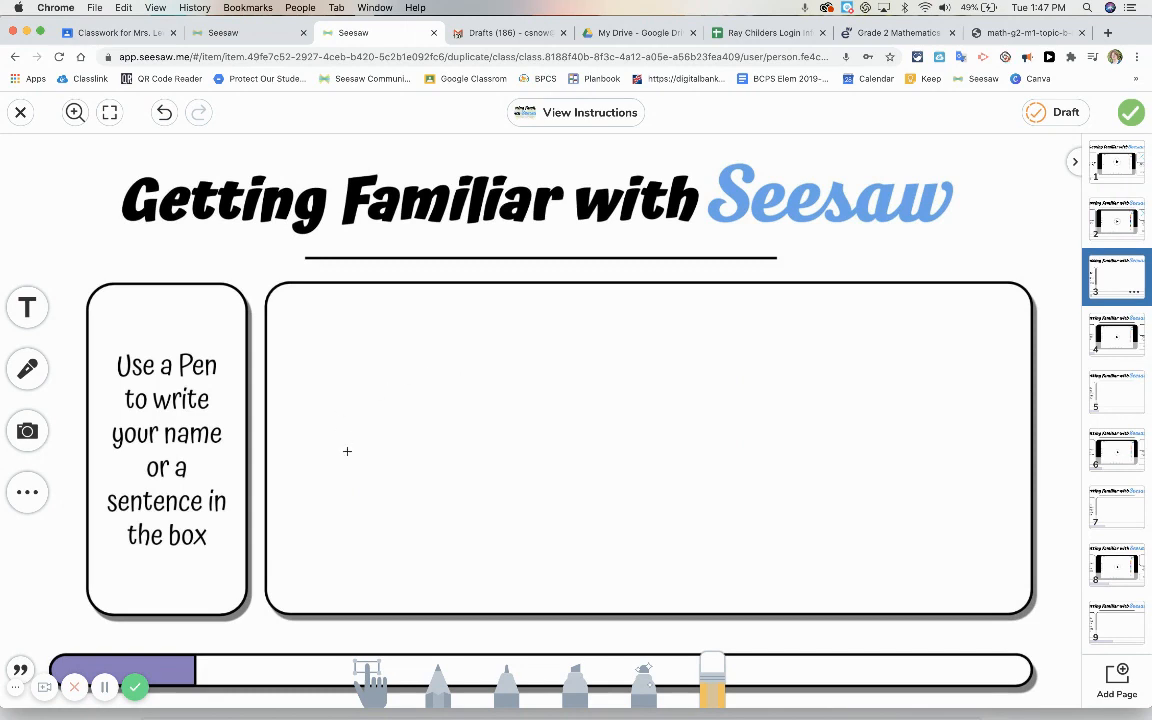
pyautogui.click(509, 690)
pyautogui.moveTo(1063, 427); pyautogui.dragTo(1065, 399)
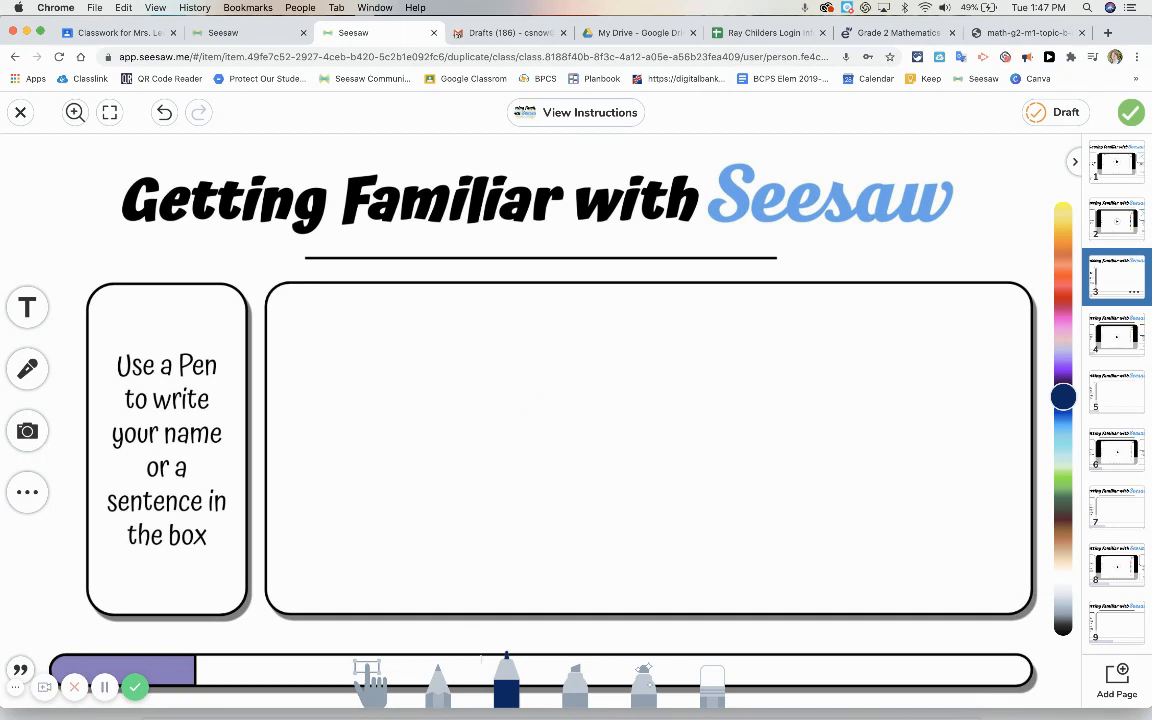
pyautogui.click(503, 673)
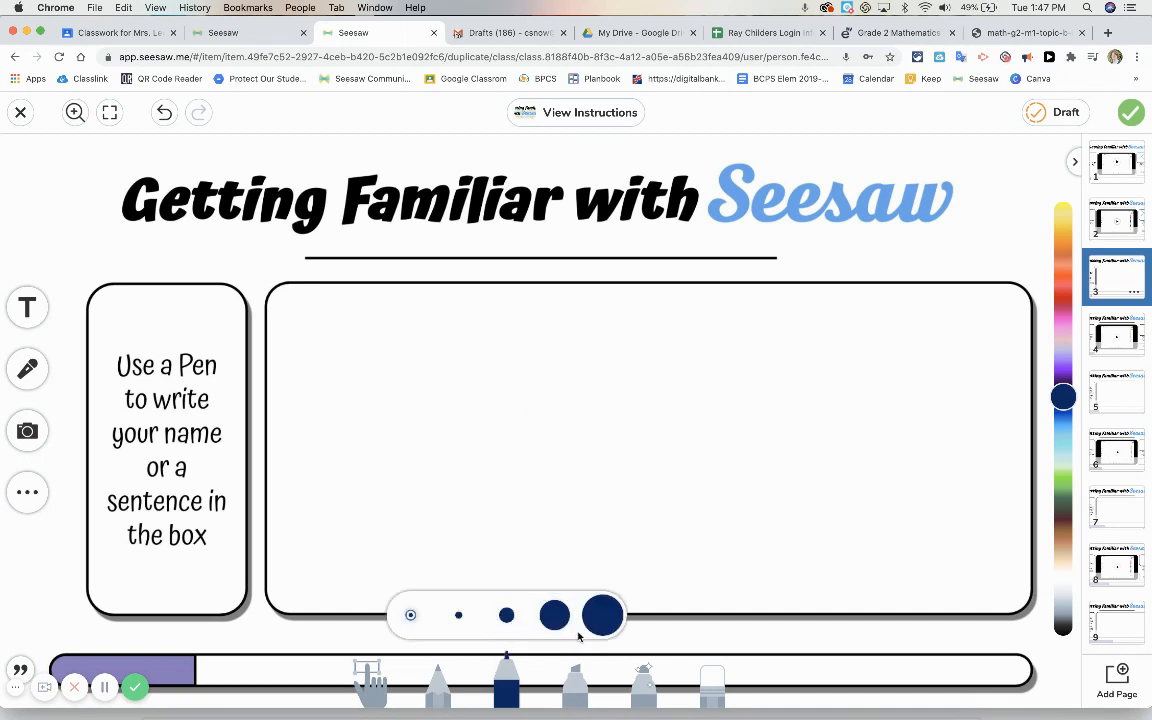
pyautogui.click(459, 616)
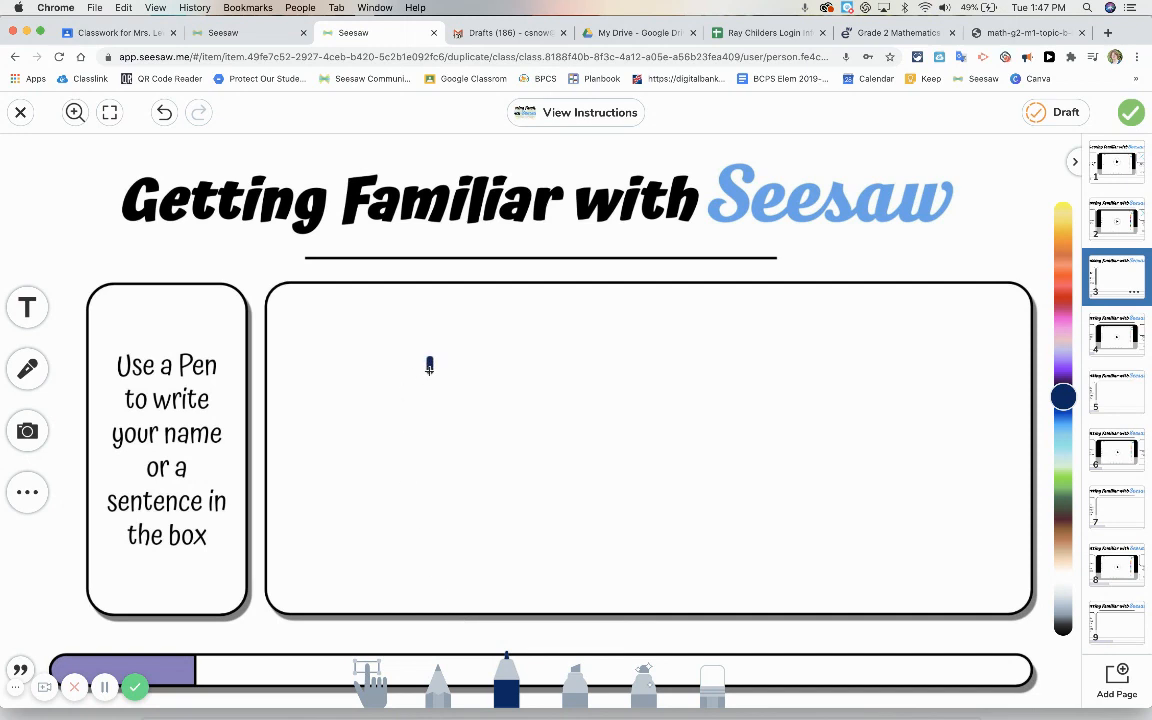
pyautogui.moveTo(430, 372)
pyautogui.mouseDown()
pyautogui.moveTo(396, 352)
pyautogui.moveTo(380, 481)
pyautogui.moveTo(425, 478)
pyautogui.moveTo(464, 364)
pyautogui.moveTo(437, 495)
pyautogui.moveTo(498, 422)
pyautogui.moveTo(514, 465)
pyautogui.moveTo(530, 420)
pyautogui.moveTo(548, 495)
pyautogui.moveTo(597, 442)
pyautogui.moveTo(607, 489)
pyautogui.moveTo(617, 429)
pyautogui.moveTo(625, 450)
pyautogui.moveTo(659, 432)
pyautogui.moveTo(673, 484)
pyautogui.moveTo(681, 452)
pyautogui.moveTo(689, 488)
pyautogui.moveTo(707, 442)
pyautogui.moveTo(779, 476)
pyautogui.moveTo(798, 455)
pyautogui.mouseUp()
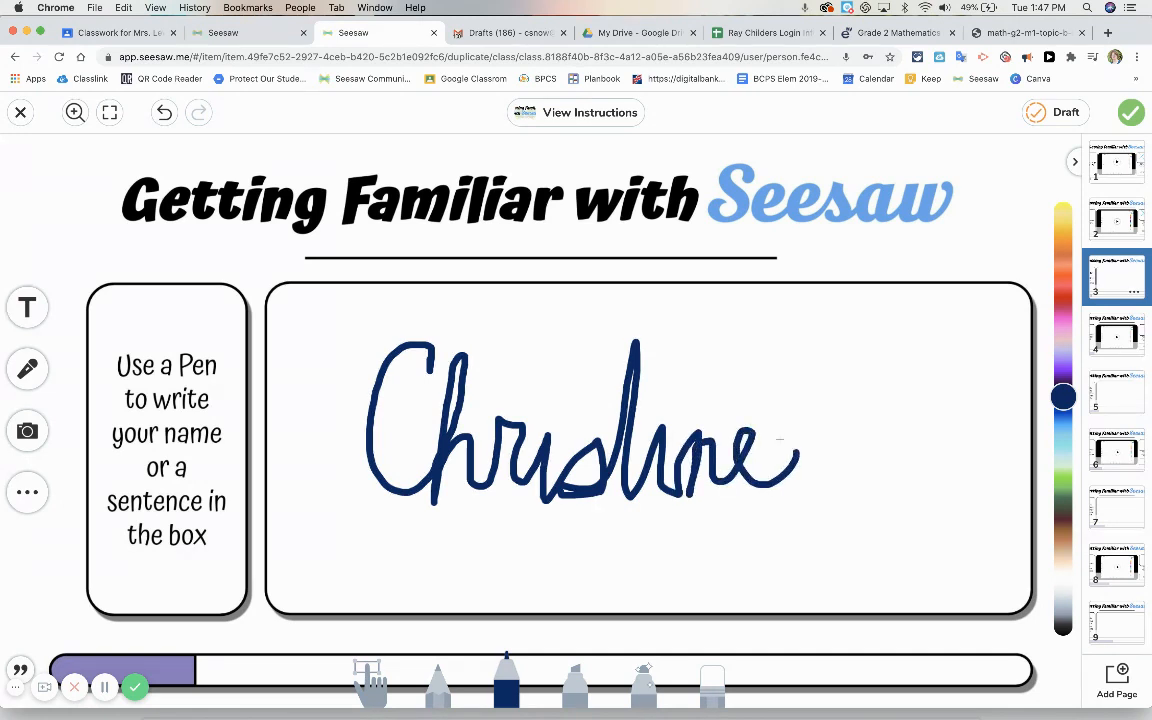
pyautogui.moveTo(597, 393); pyautogui.dragTo(660, 393)
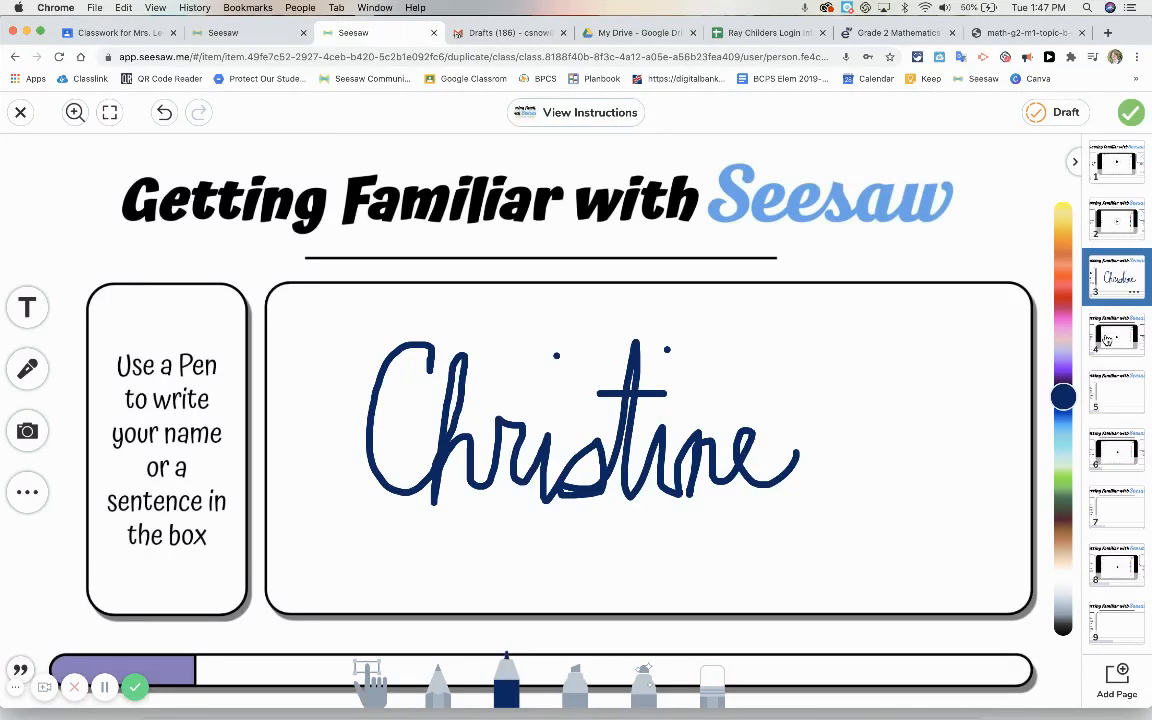
# Look through the template's tutorial video pages from page 4 to page 19, from the Text Tool to Create Multipages
pyautogui.click(1107, 340)
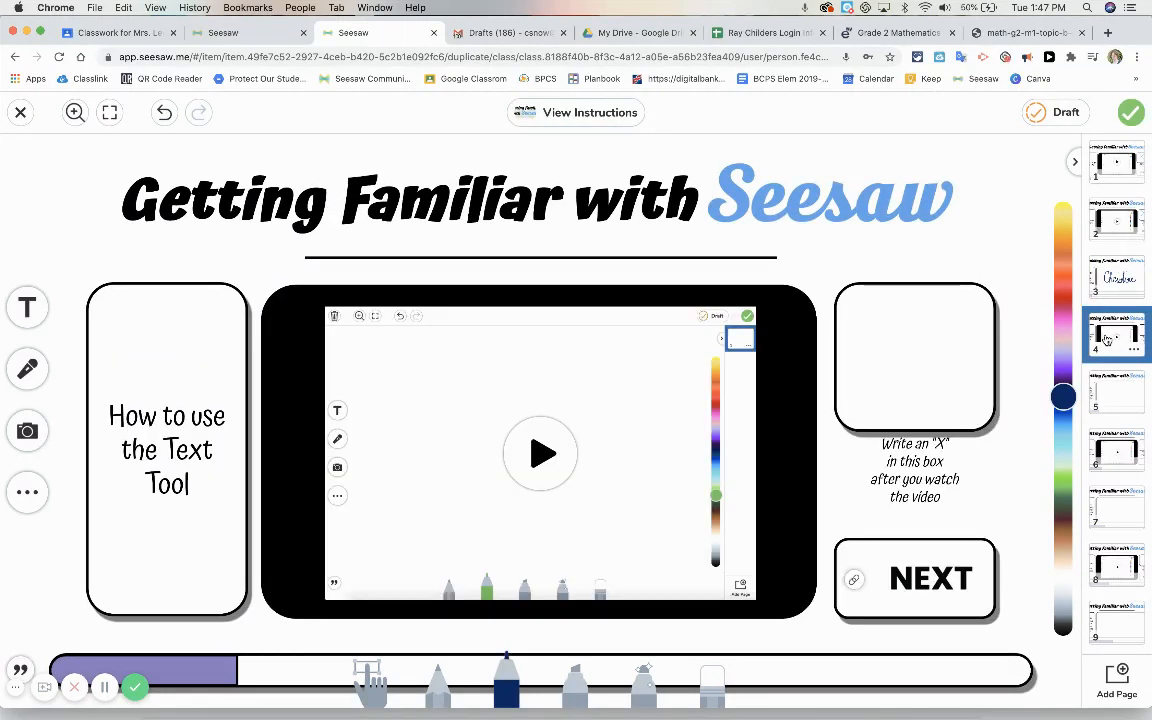
pyautogui.click(1117, 448)
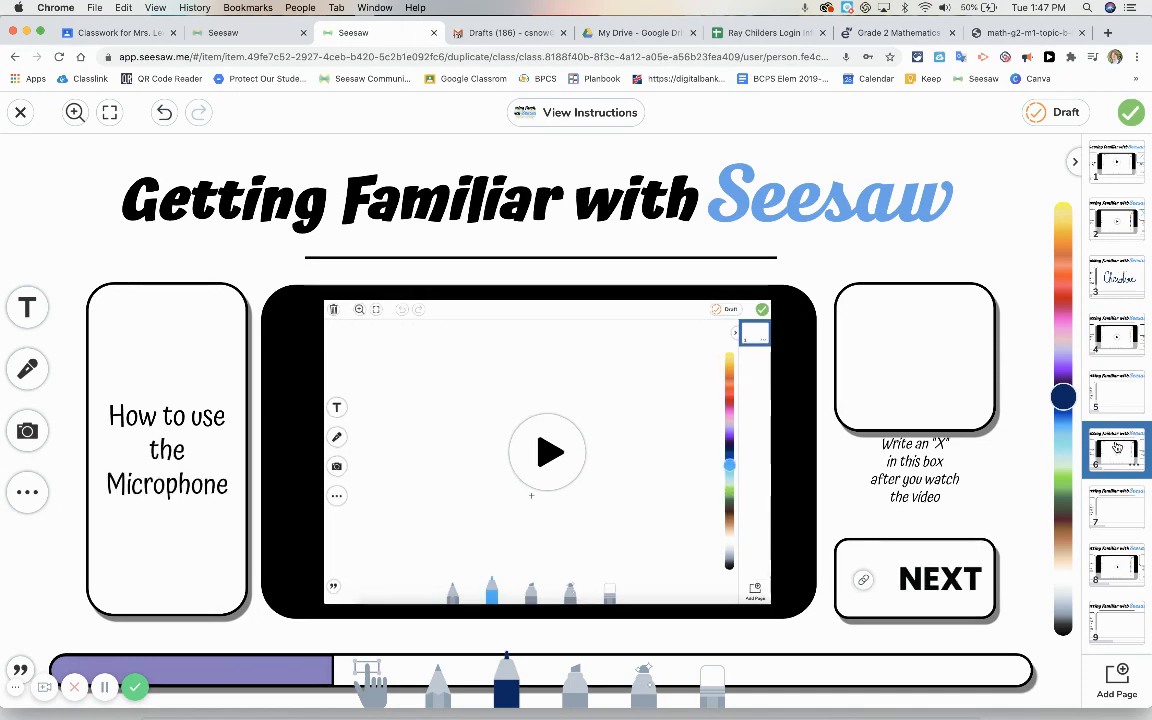
pyautogui.click(1120, 568)
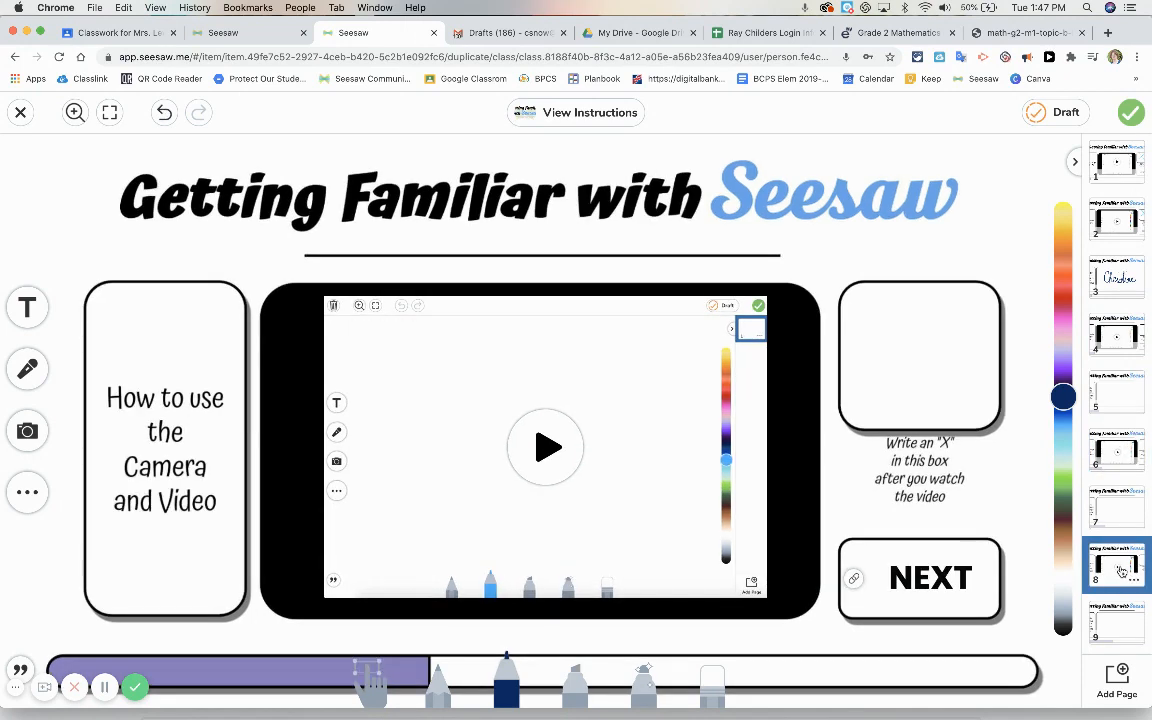
pyautogui.click(1121, 572)
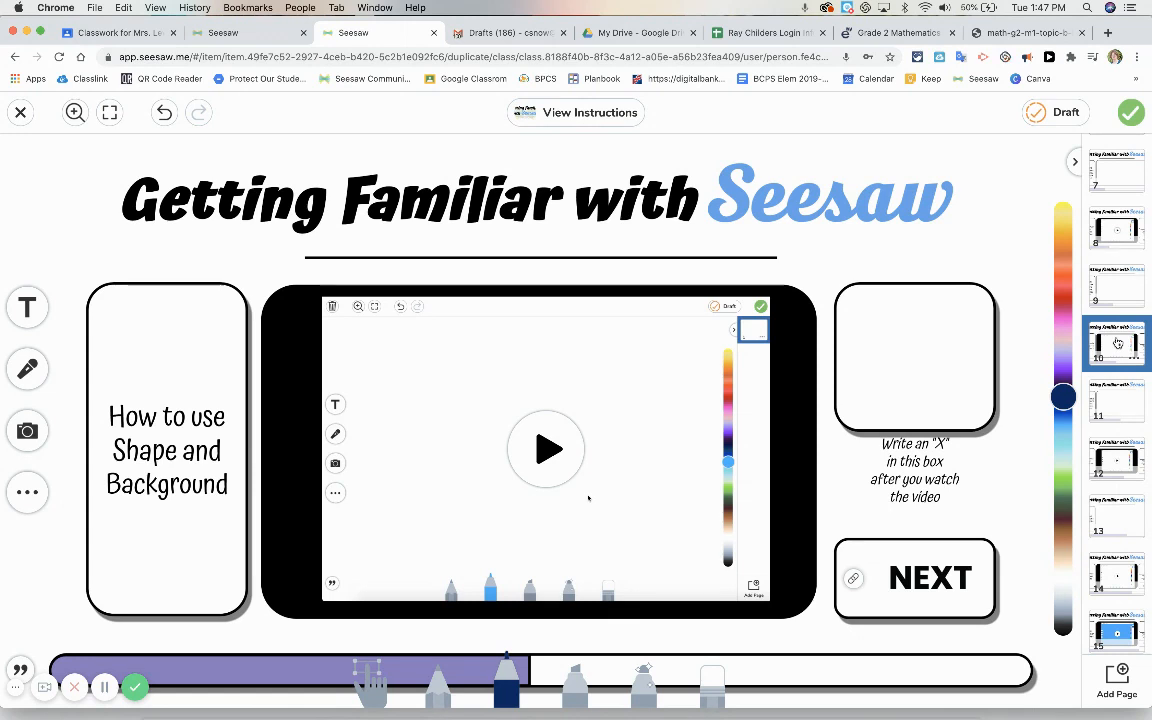
pyautogui.click(1113, 461)
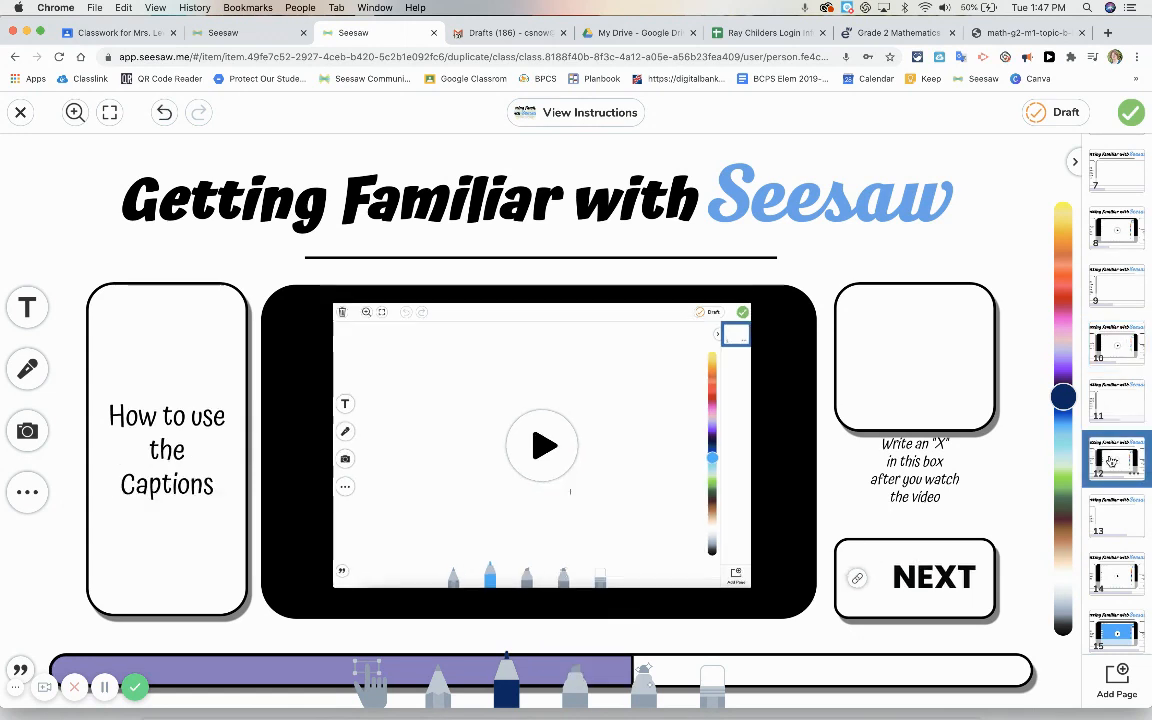
pyautogui.click(1119, 571)
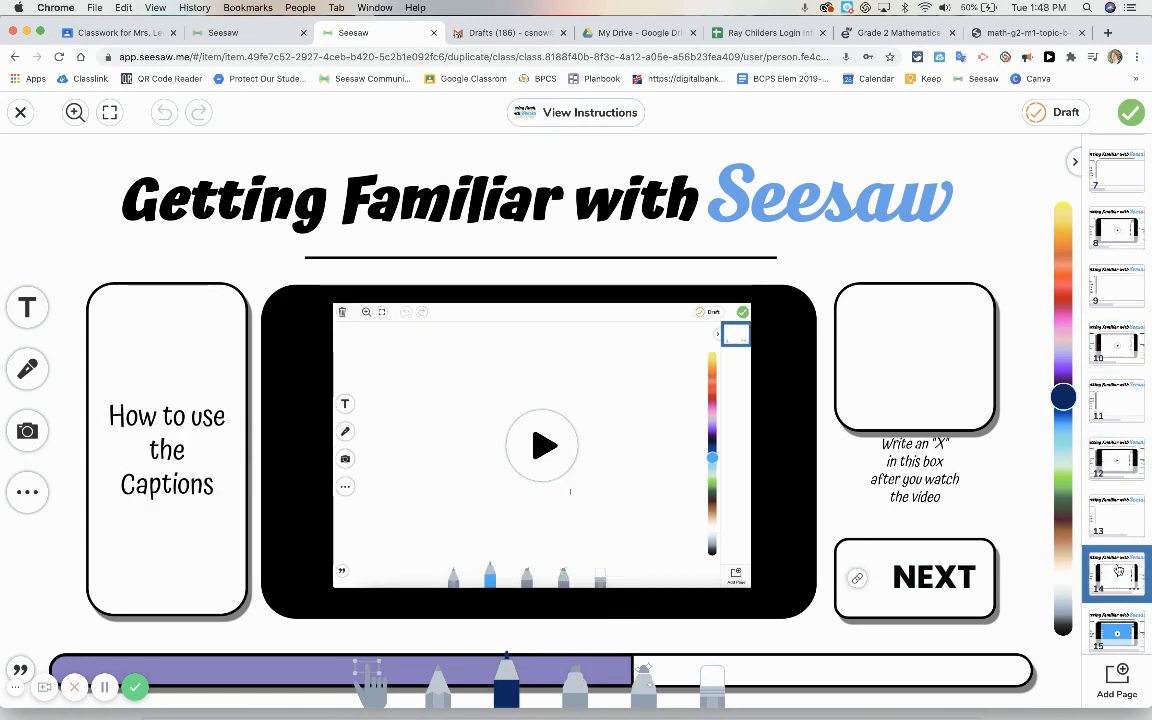
pyautogui.click(1107, 628)
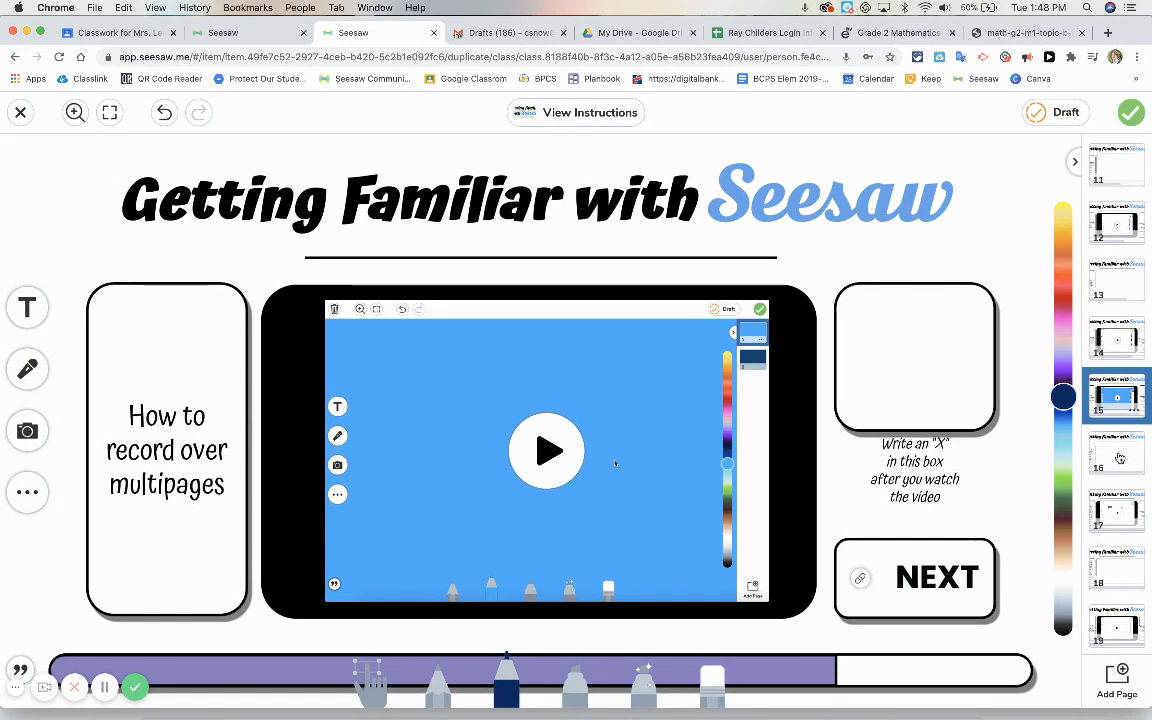
pyautogui.click(1114, 509)
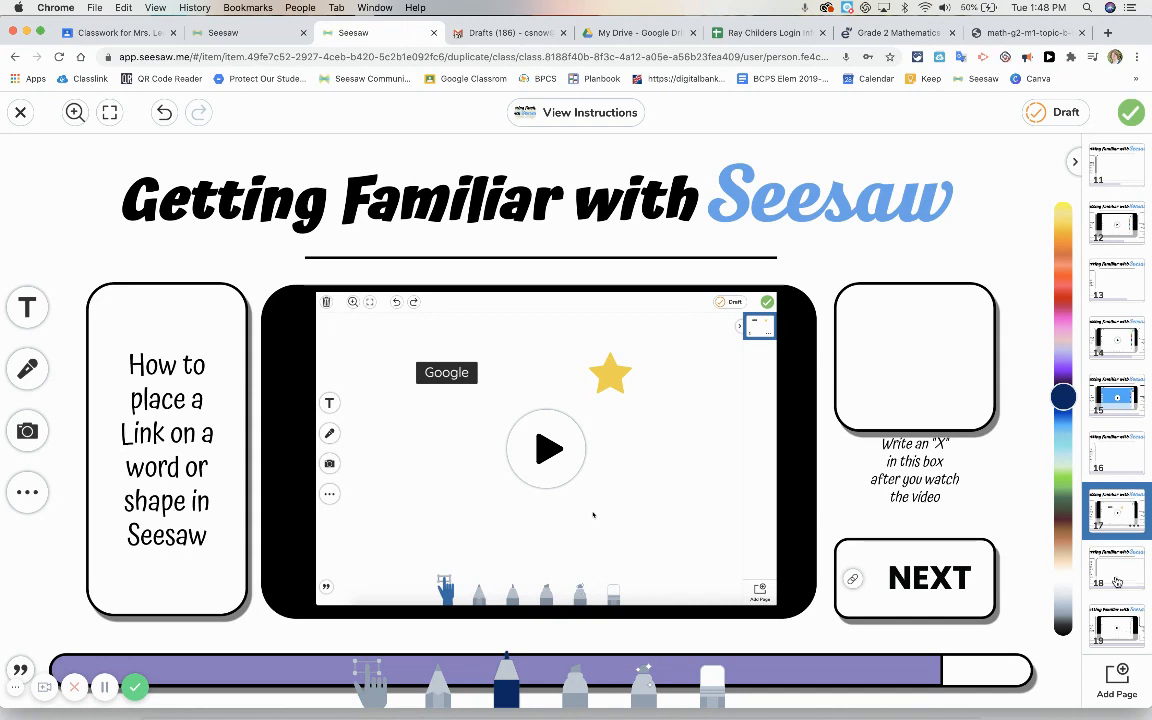
pyautogui.click(1119, 615)
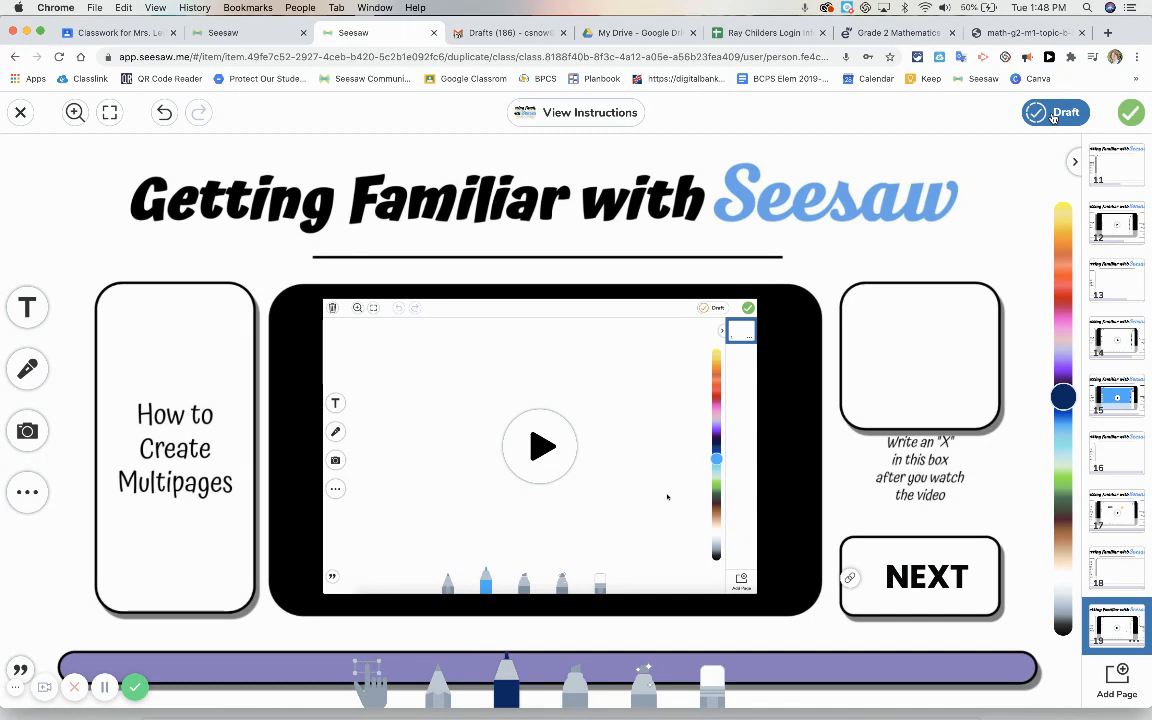
# Review the activity's instructions and turn in the completed response
pyautogui.click(588, 112)
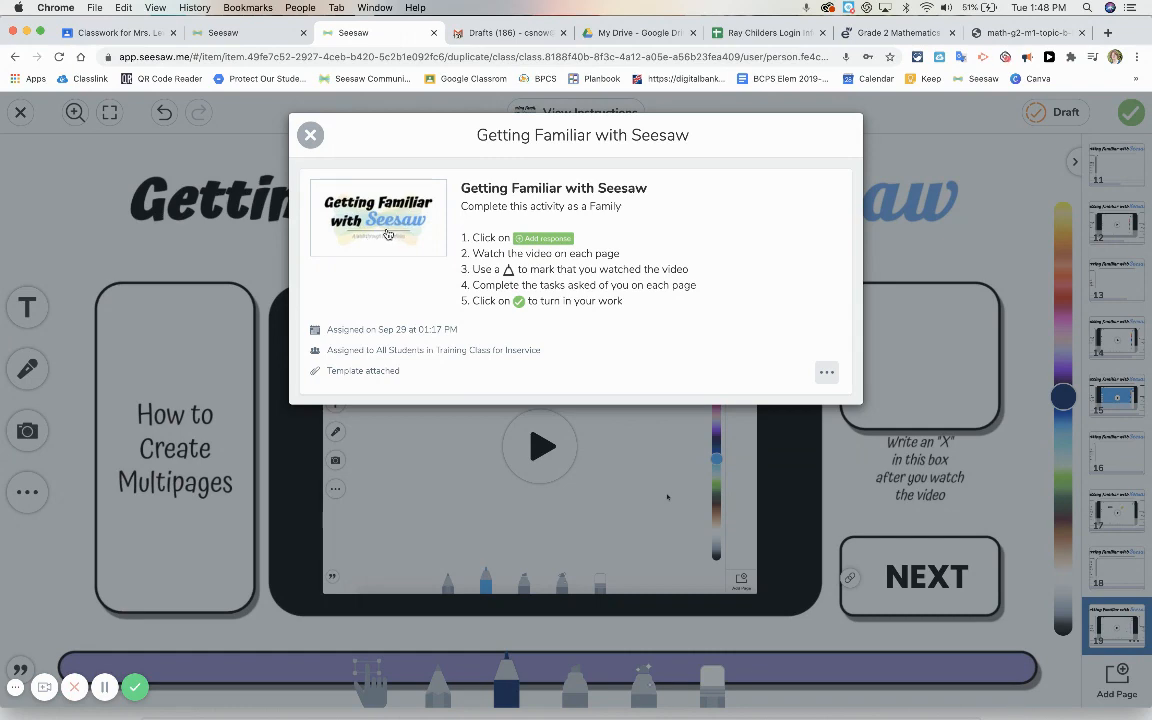
pyautogui.click(310, 135)
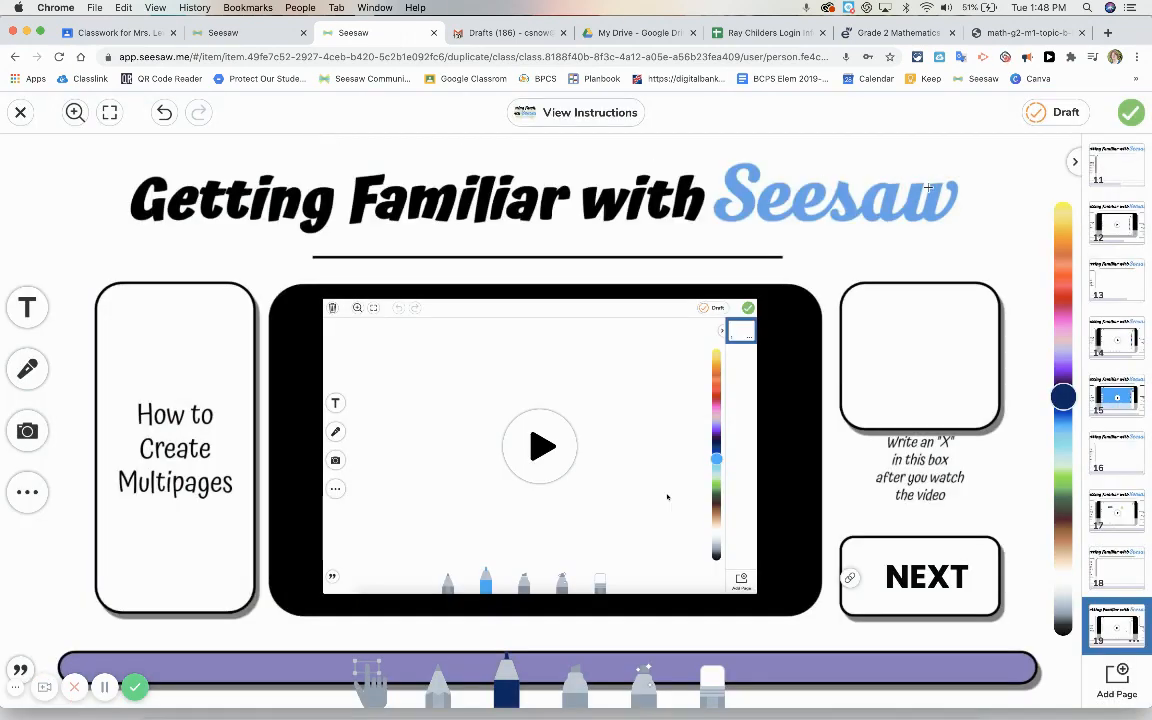
pyautogui.click(1131, 116)
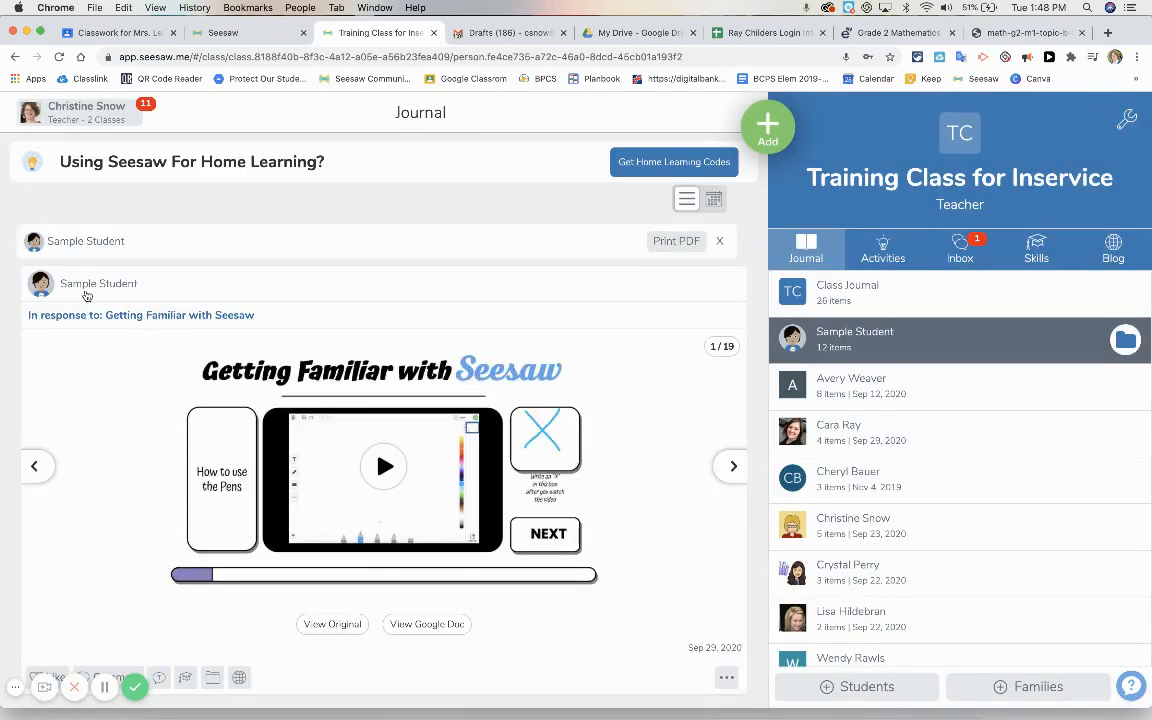
# Permanently delete the Sample Student's "Getting Familiar with Seesaw" post from the class journal
pyautogui.scroll(-2, 374, 538)
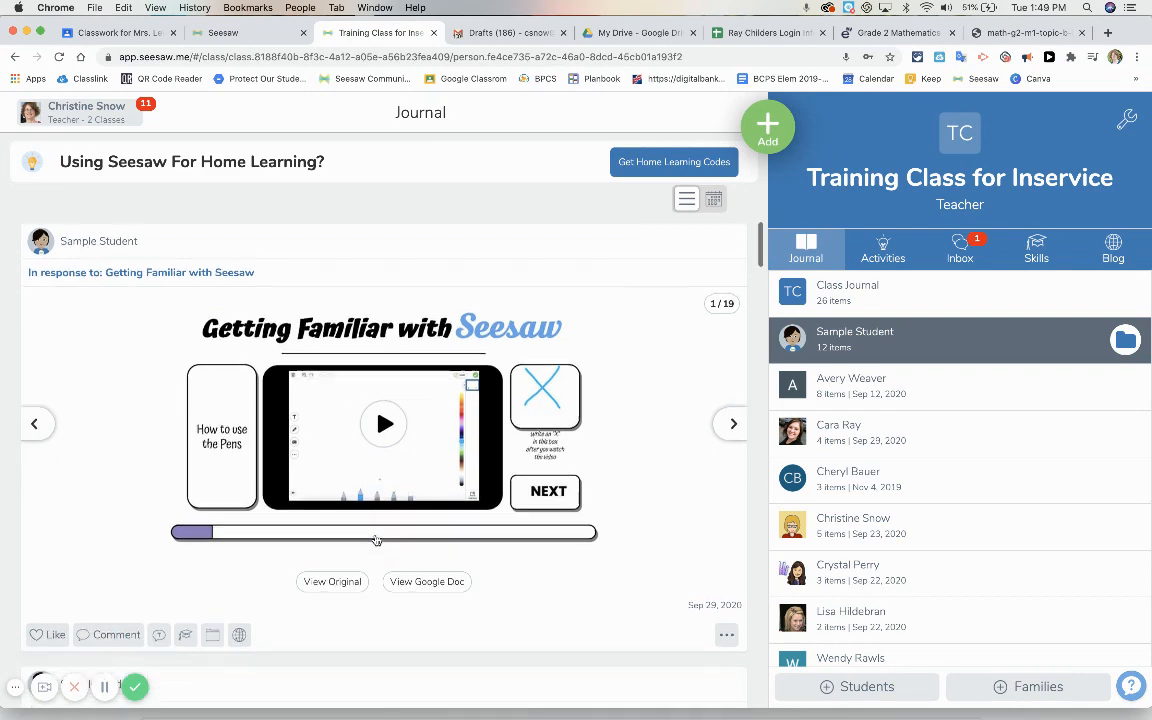
pyautogui.scroll(2, 375, 538)
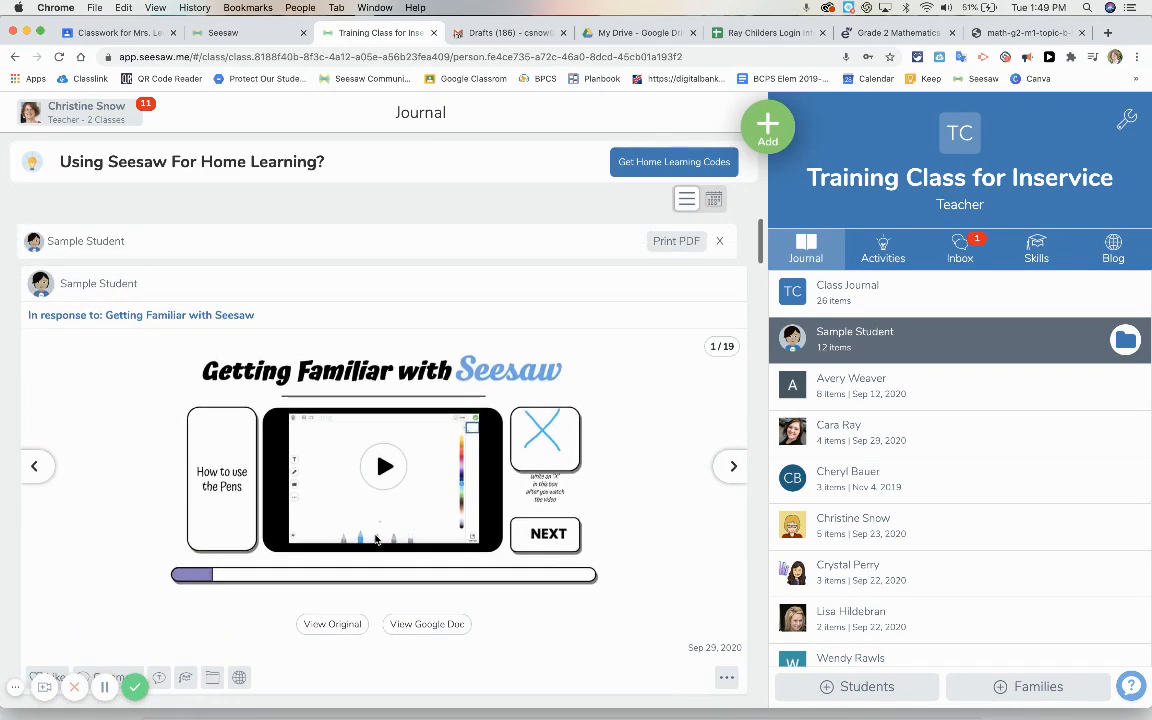
pyautogui.scroll(-1, 625, 615)
pyautogui.scroll(-2, 630, 607)
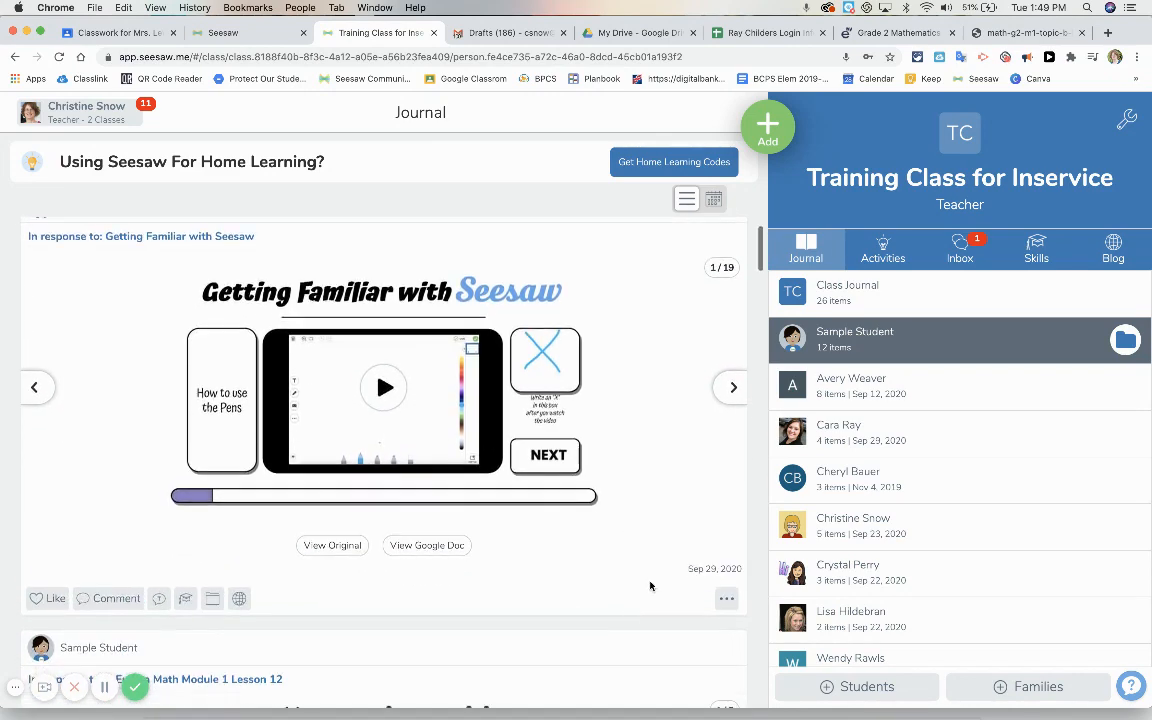
pyautogui.click(727, 600)
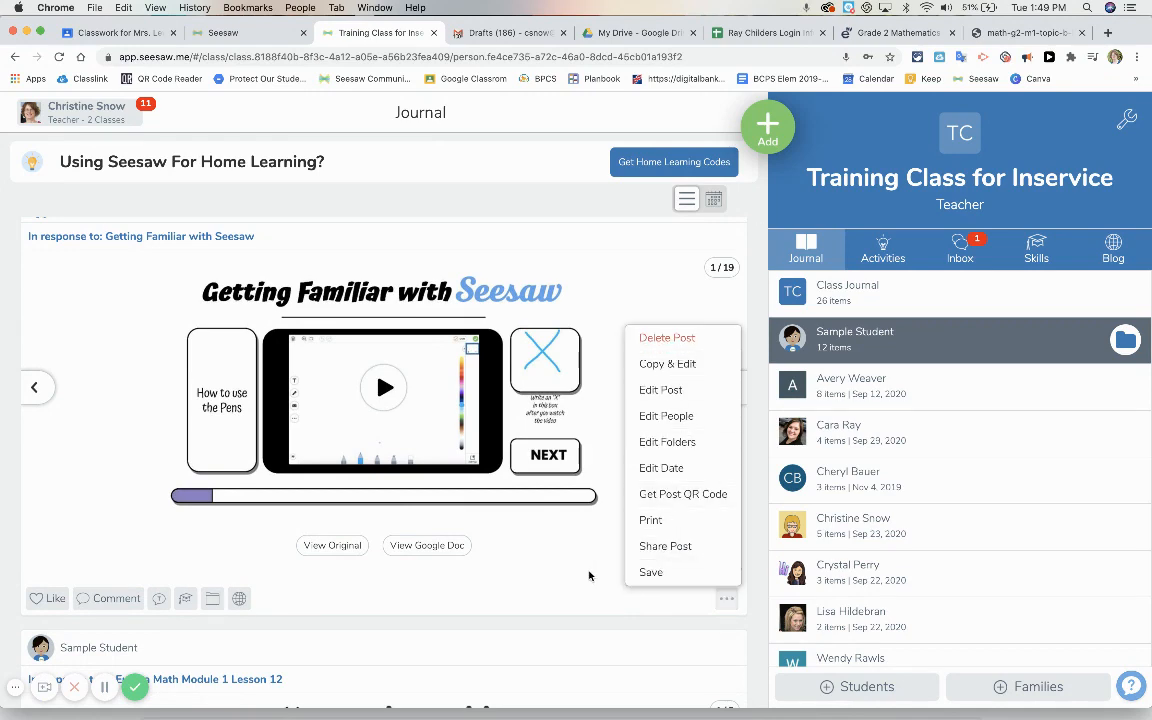
pyautogui.click(652, 339)
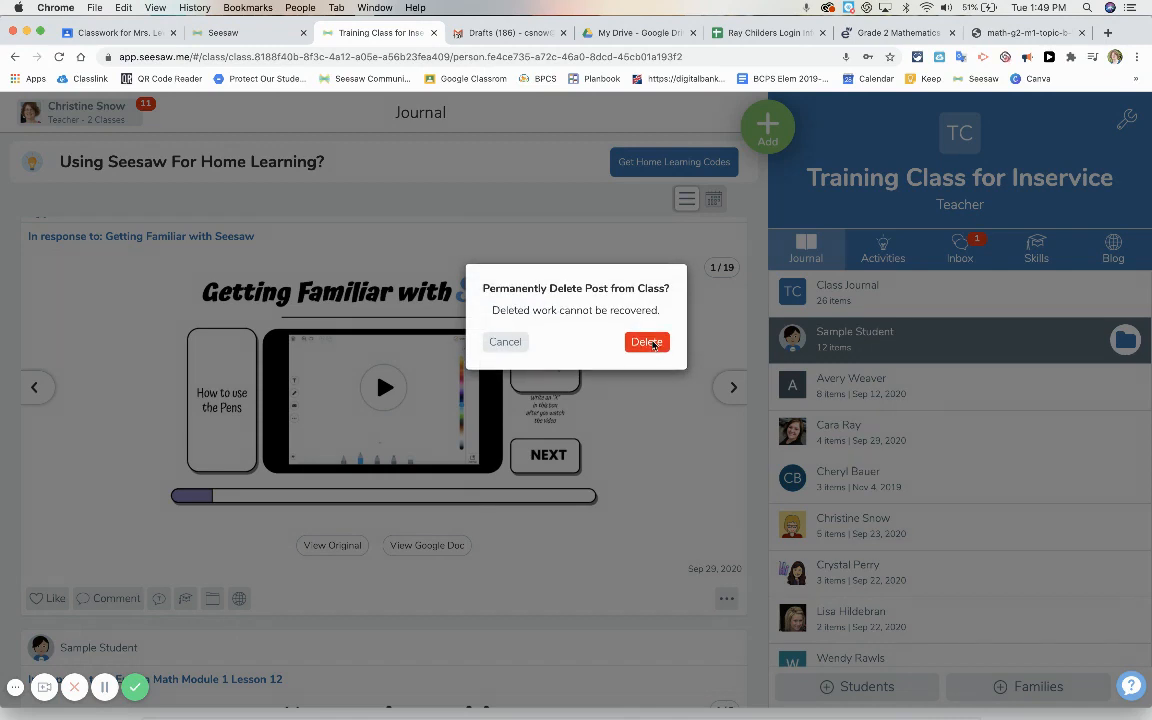
pyautogui.click(645, 332)
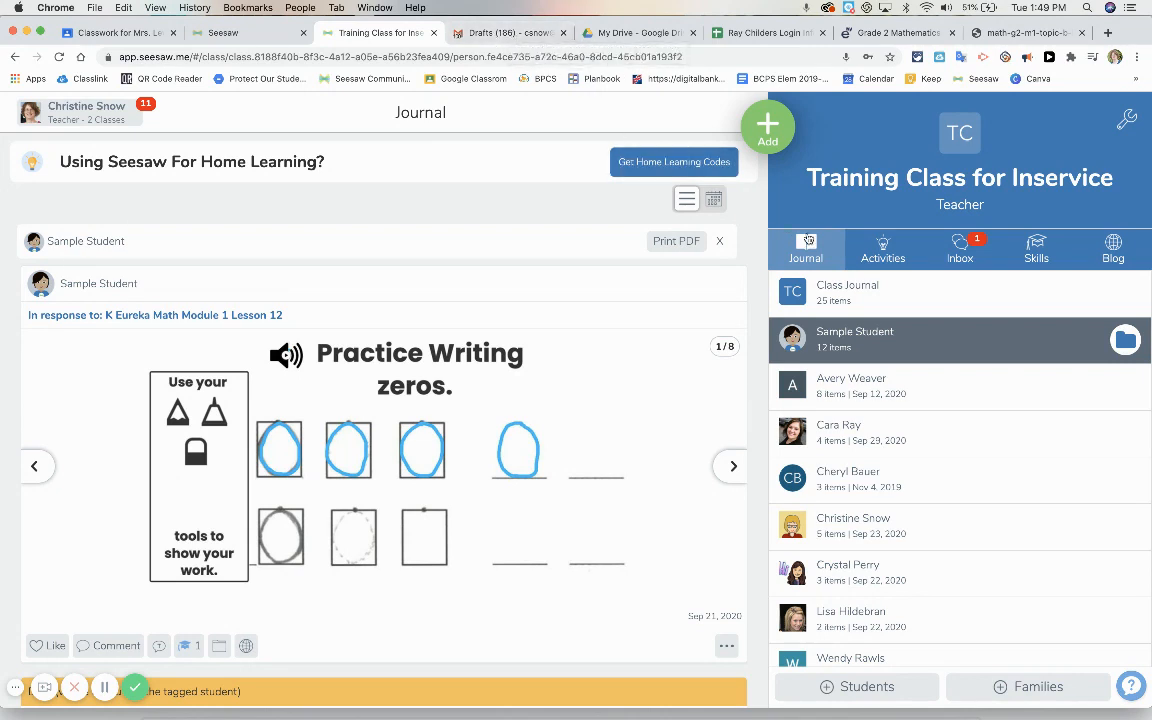
# Copy the student link of the "Getting Familiar with Seesaw" activity from the class's assigned activities
pyautogui.click(870, 247)
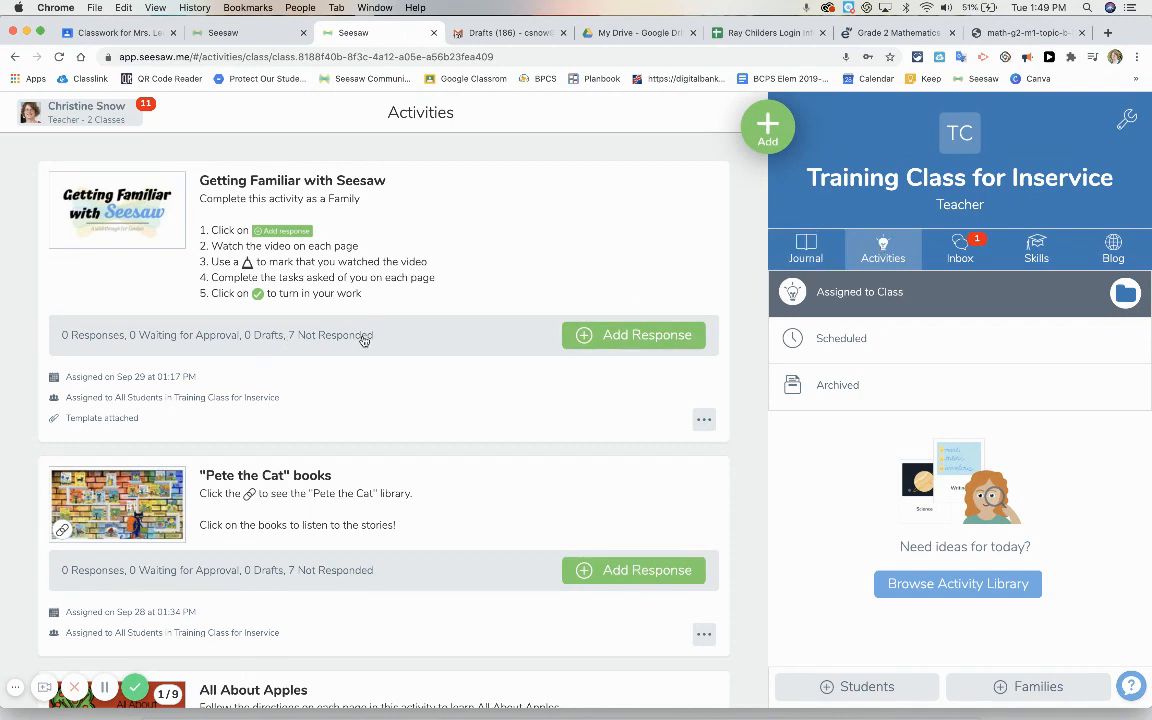
pyautogui.click(704, 420)
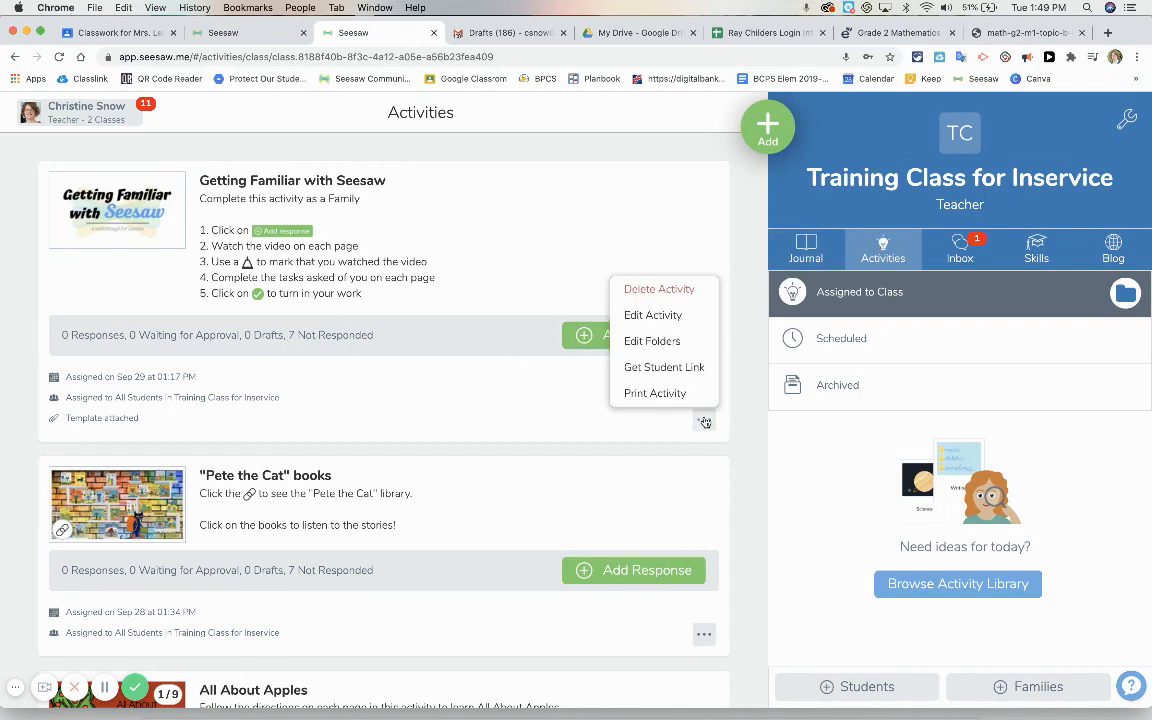
pyautogui.click(677, 368)
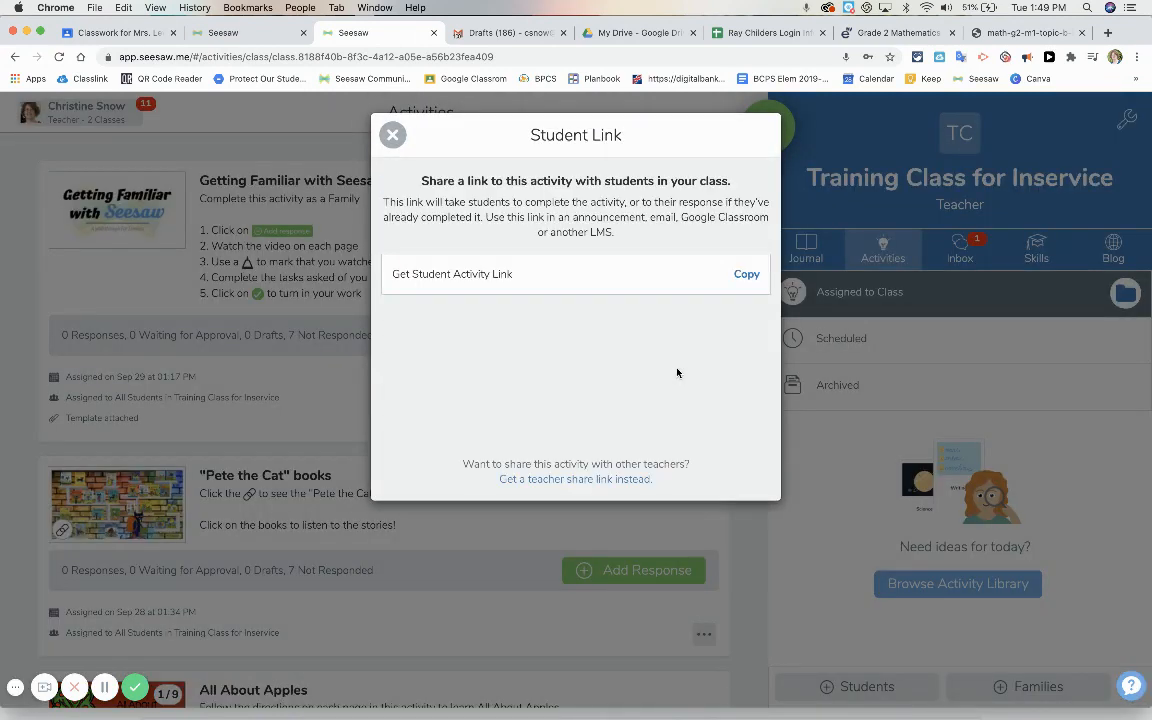
pyautogui.click(746, 274)
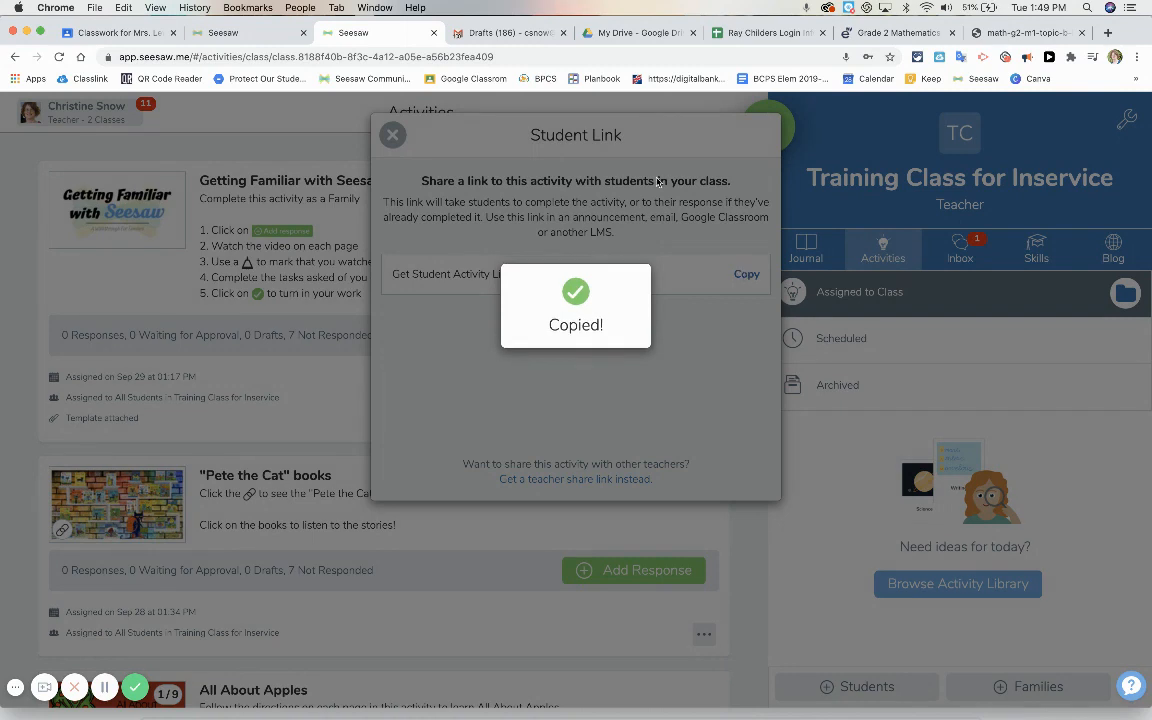
# In a new browser tab, open Google Classroom and go to the Classwork page of "Training Class for Inservice"
pyautogui.click(1109, 34)
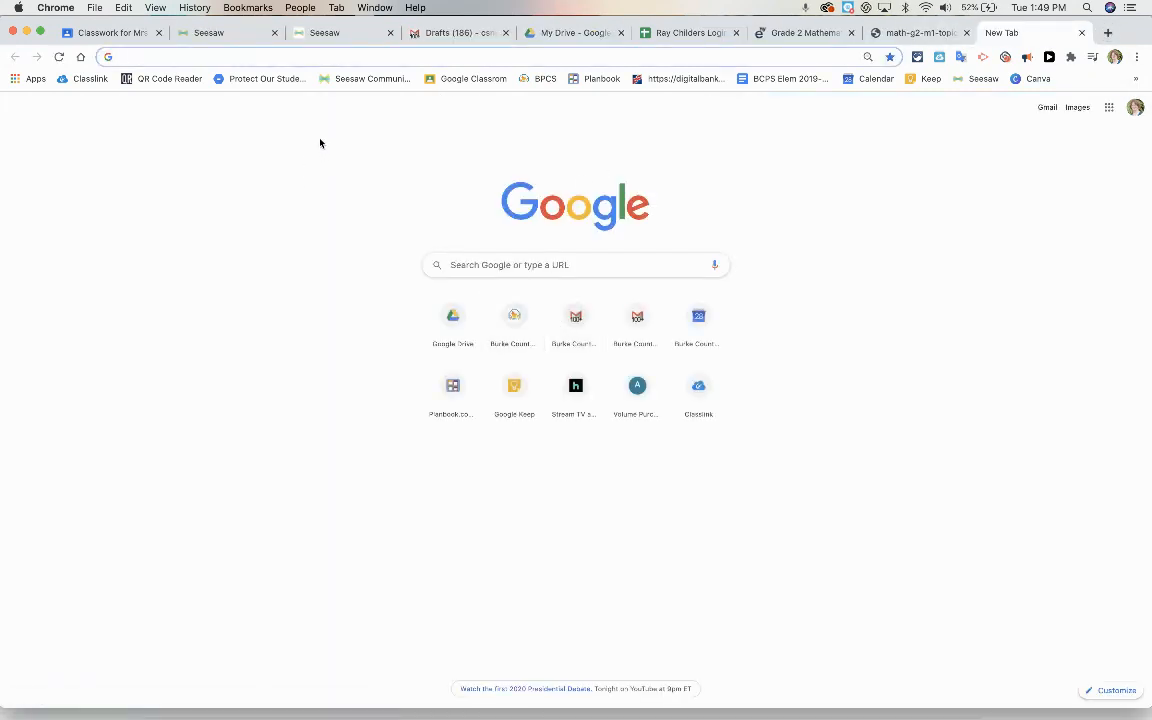
pyautogui.click(463, 79)
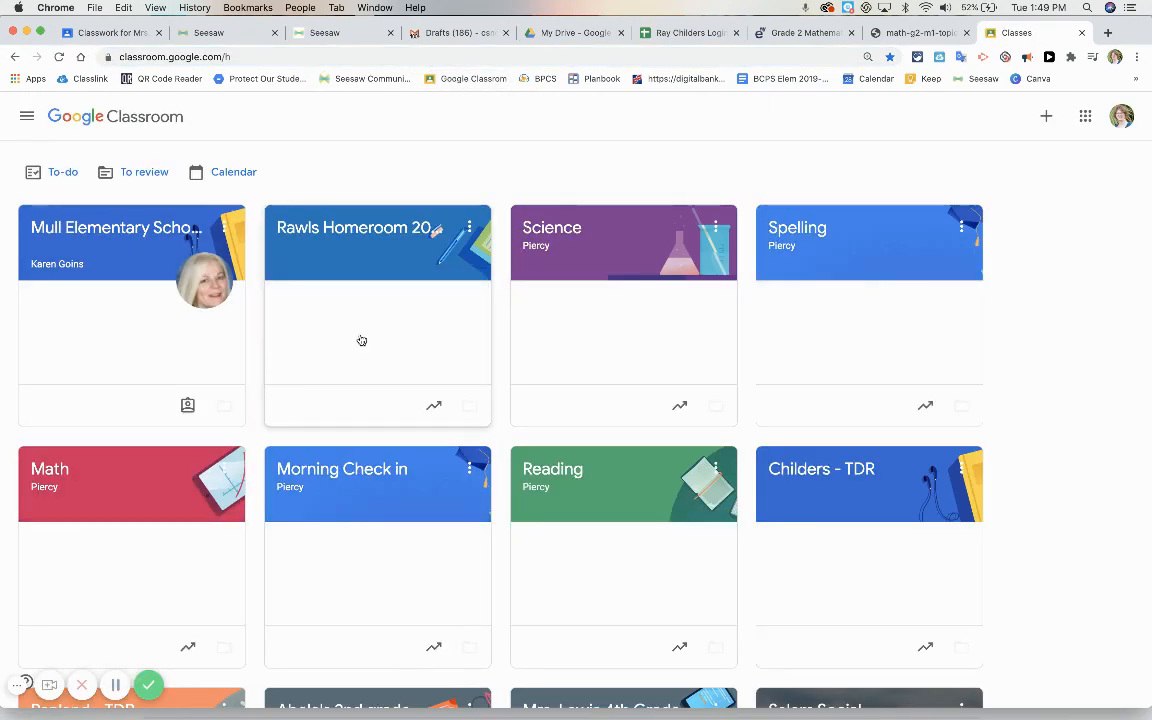
pyautogui.scroll(-5, 694, 334)
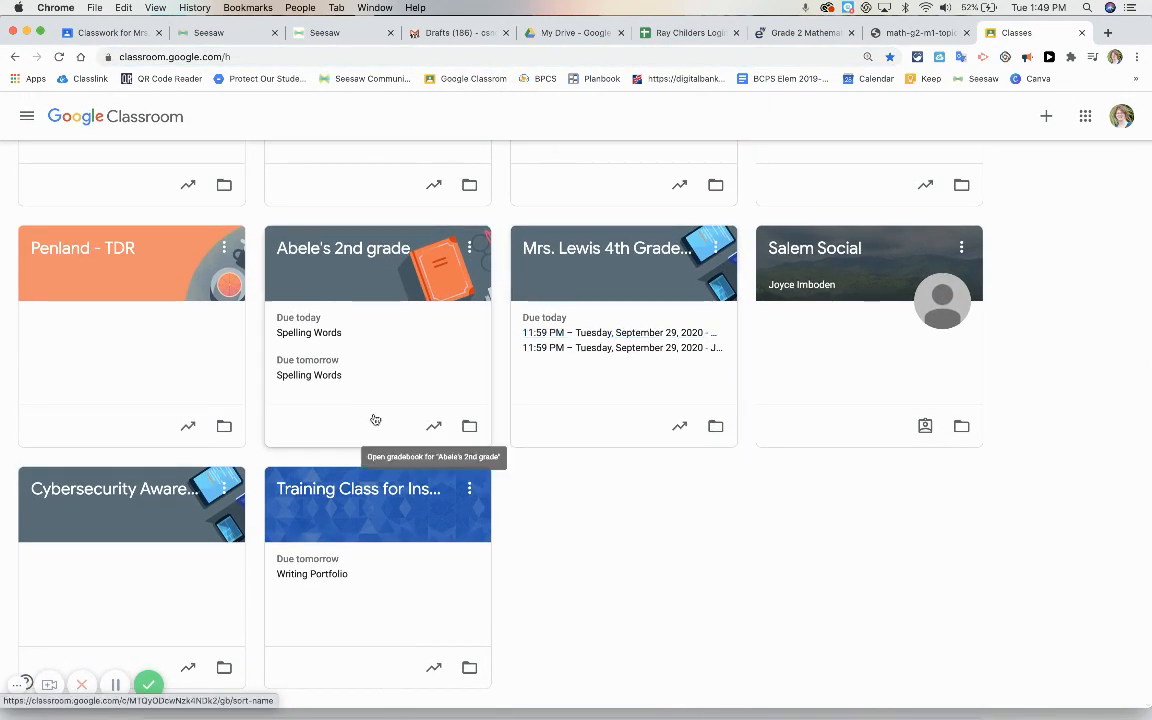
pyautogui.click(334, 548)
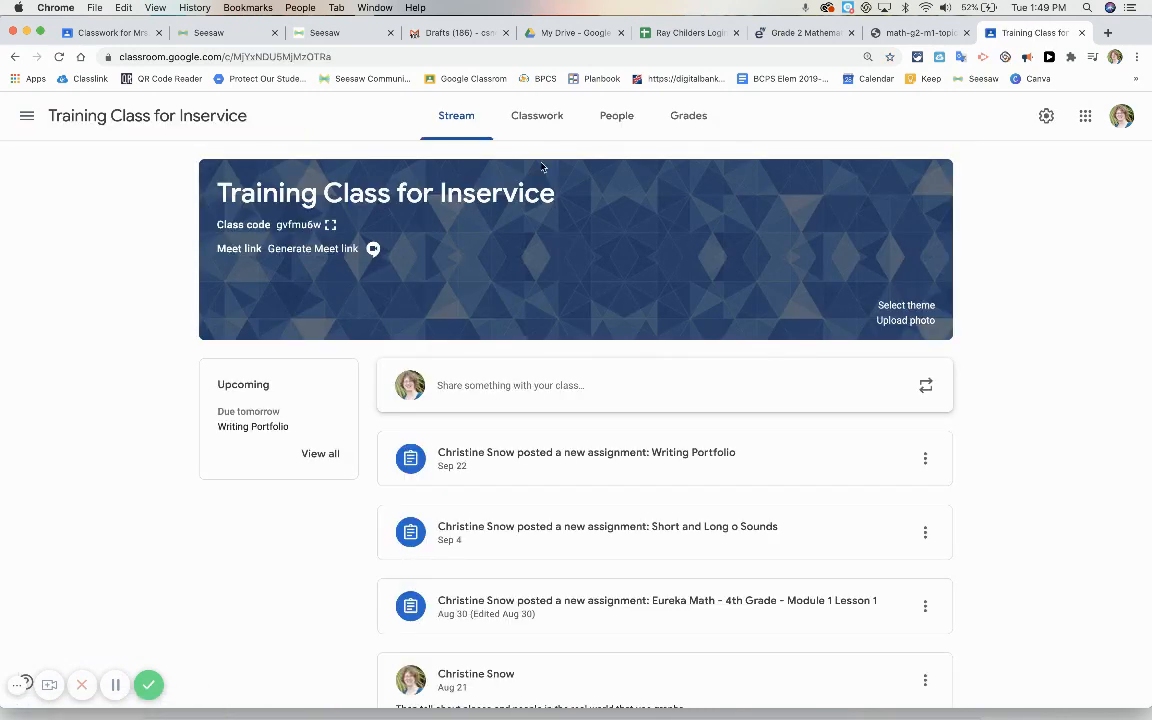
pyautogui.click(535, 117)
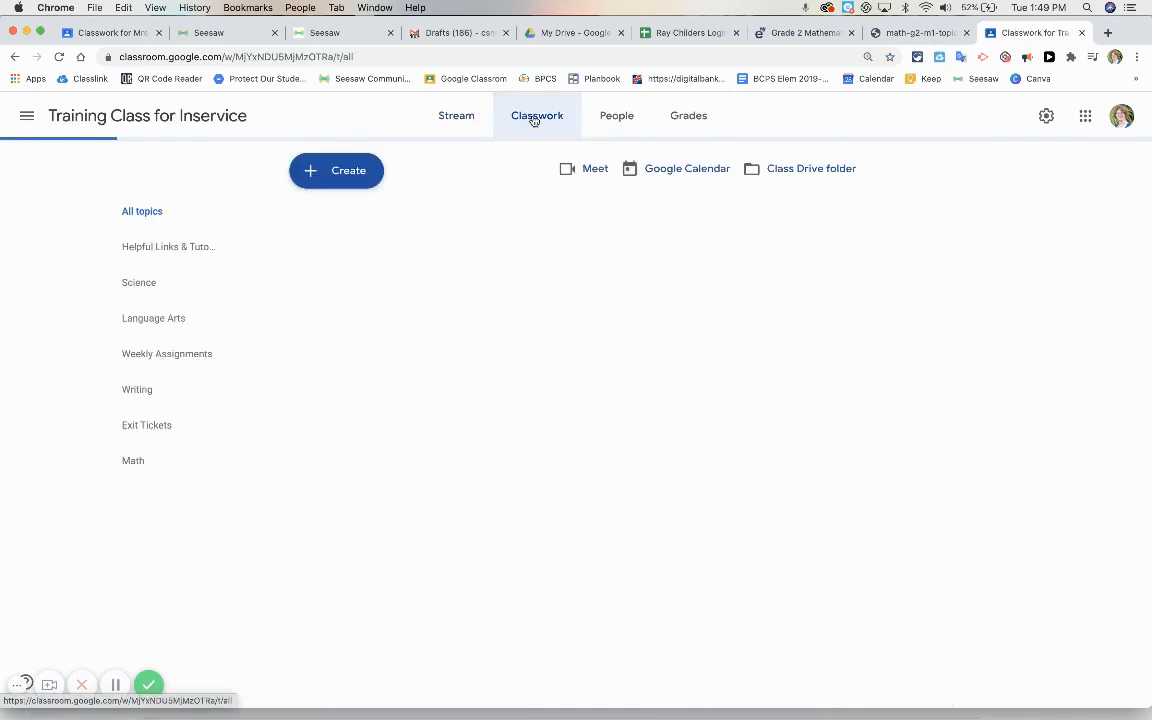
# Create a new Classroom assignment and attach the copied Seesaw activity link to it
pyautogui.click(340, 172)
pyautogui.click(338, 220)
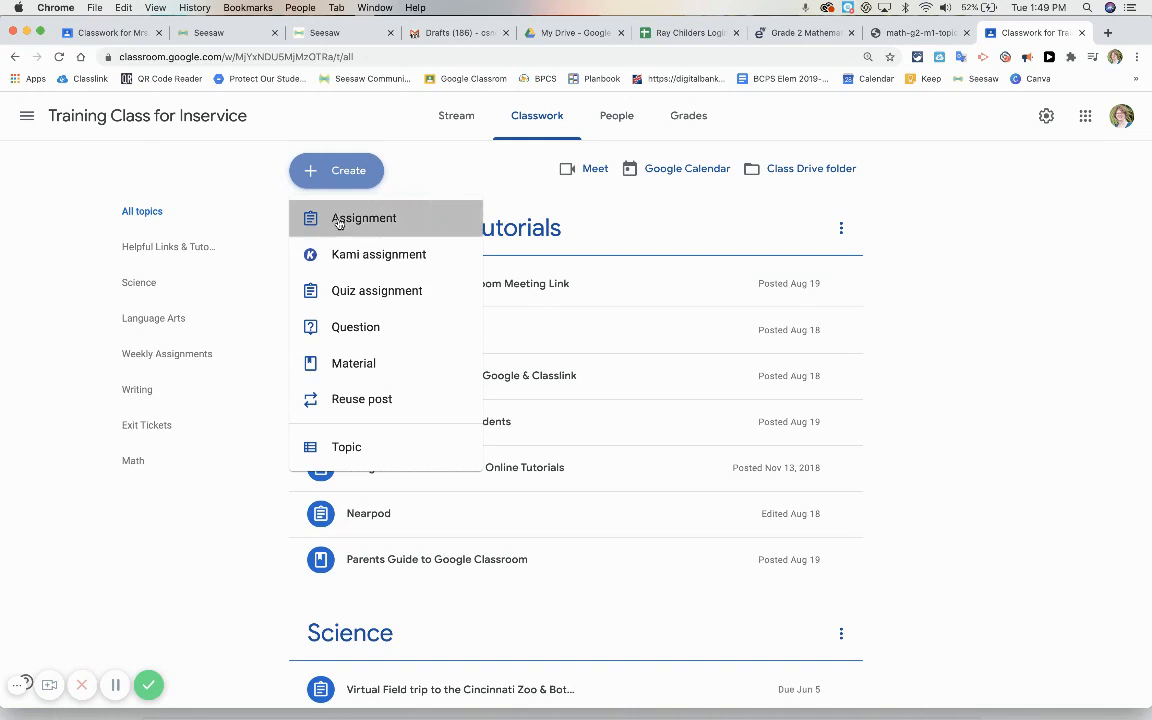
pyautogui.click(92, 329)
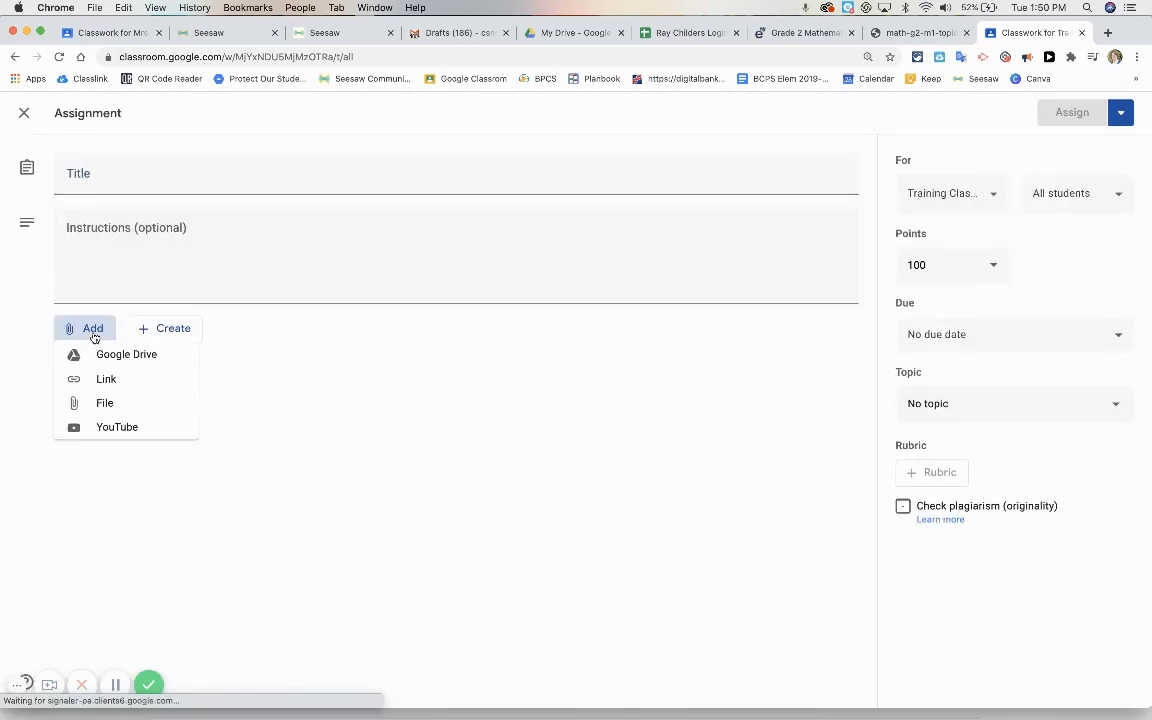
pyautogui.click(100, 383)
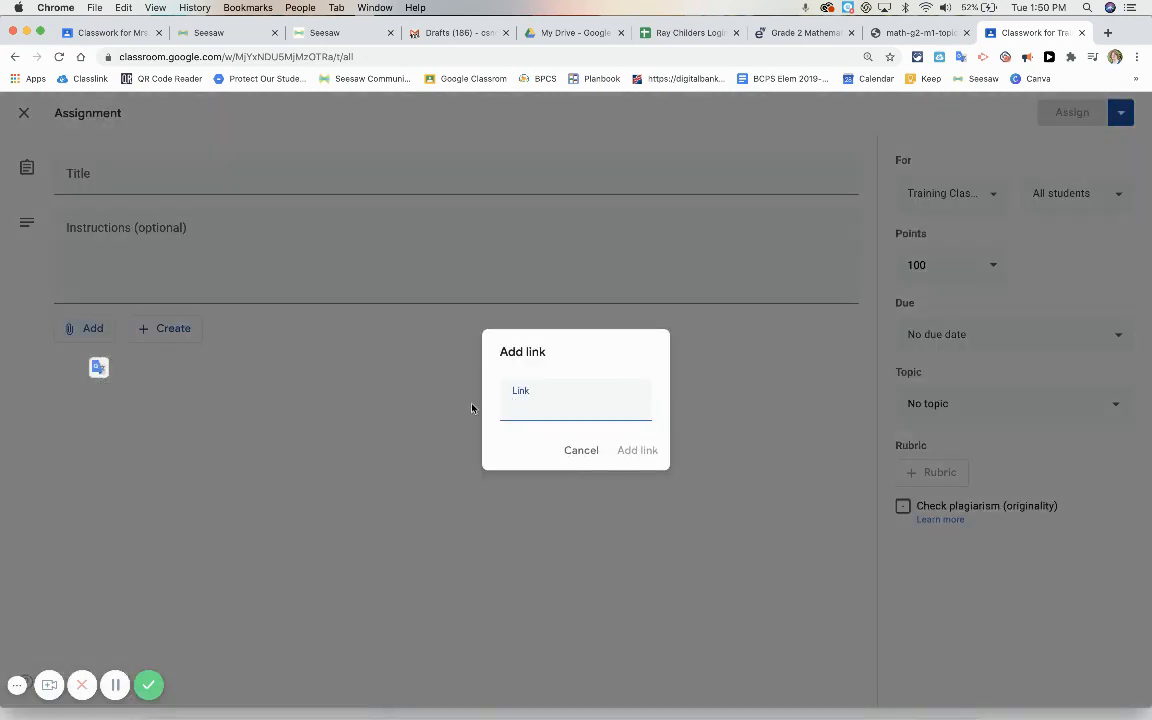
pyautogui.press('super+v')
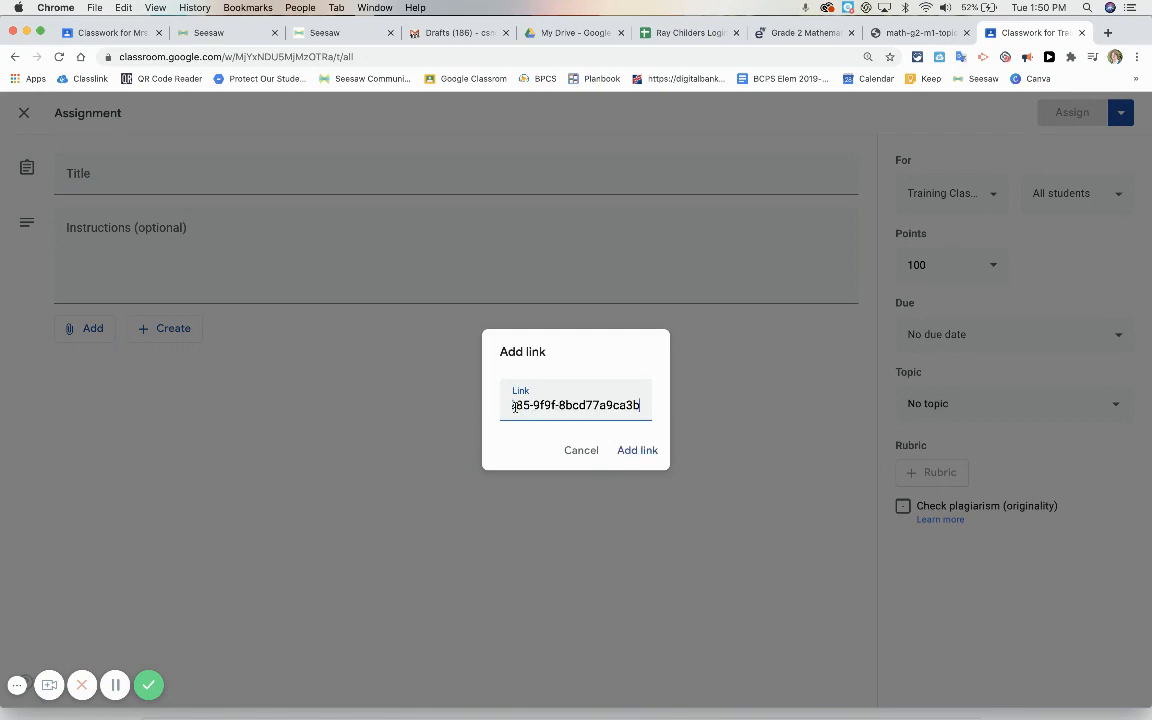
pyautogui.click(624, 451)
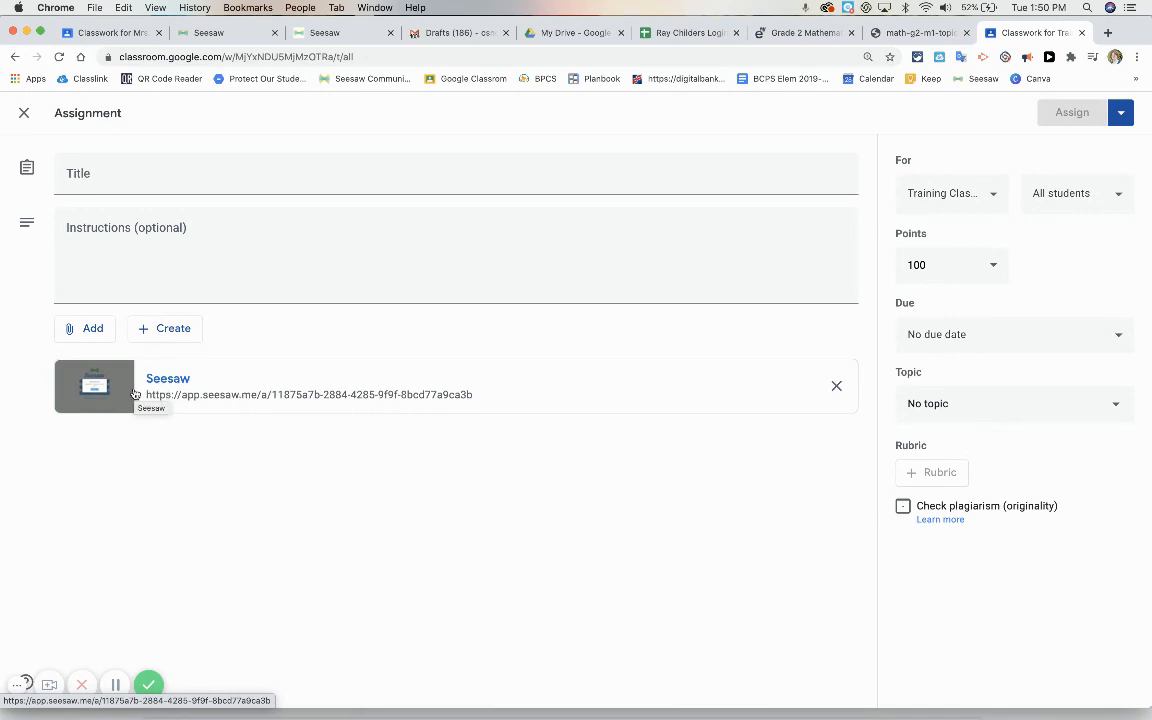
# Title the assignment "Getting Started With Seesaw", add instructions about using it with family, and set due date Oct 2 and topic "Helpful Links & Tutorials"
pyautogui.click(68, 179)
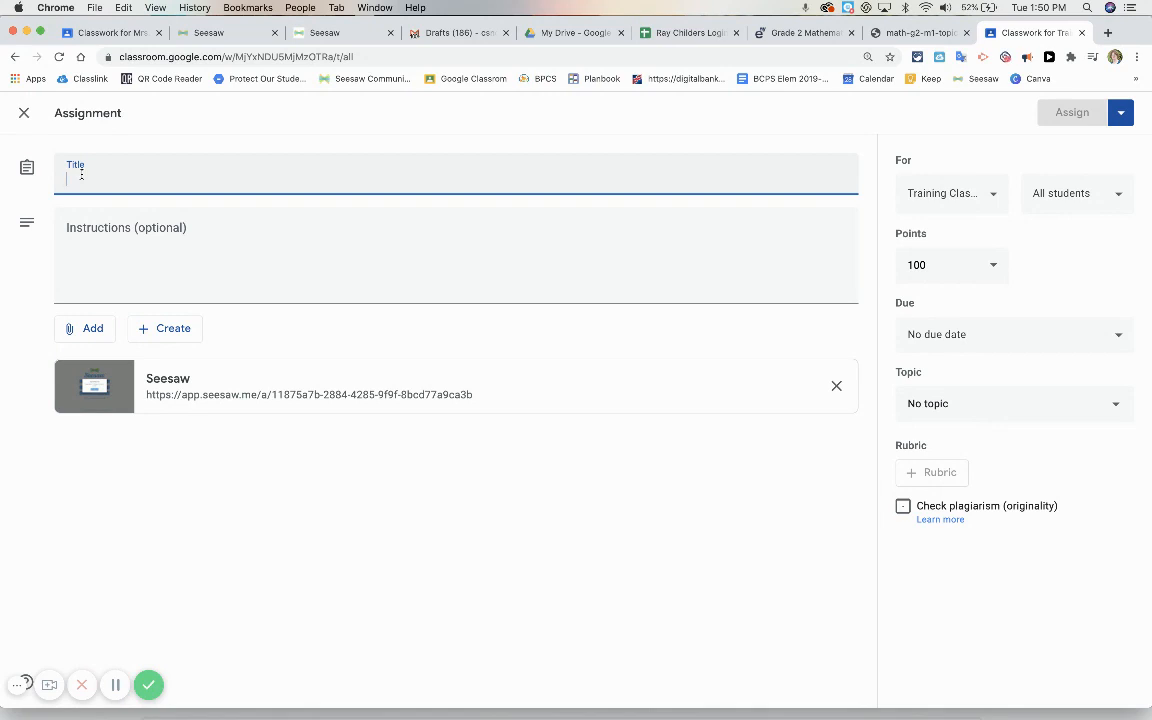
pyautogui.click(117, 685)
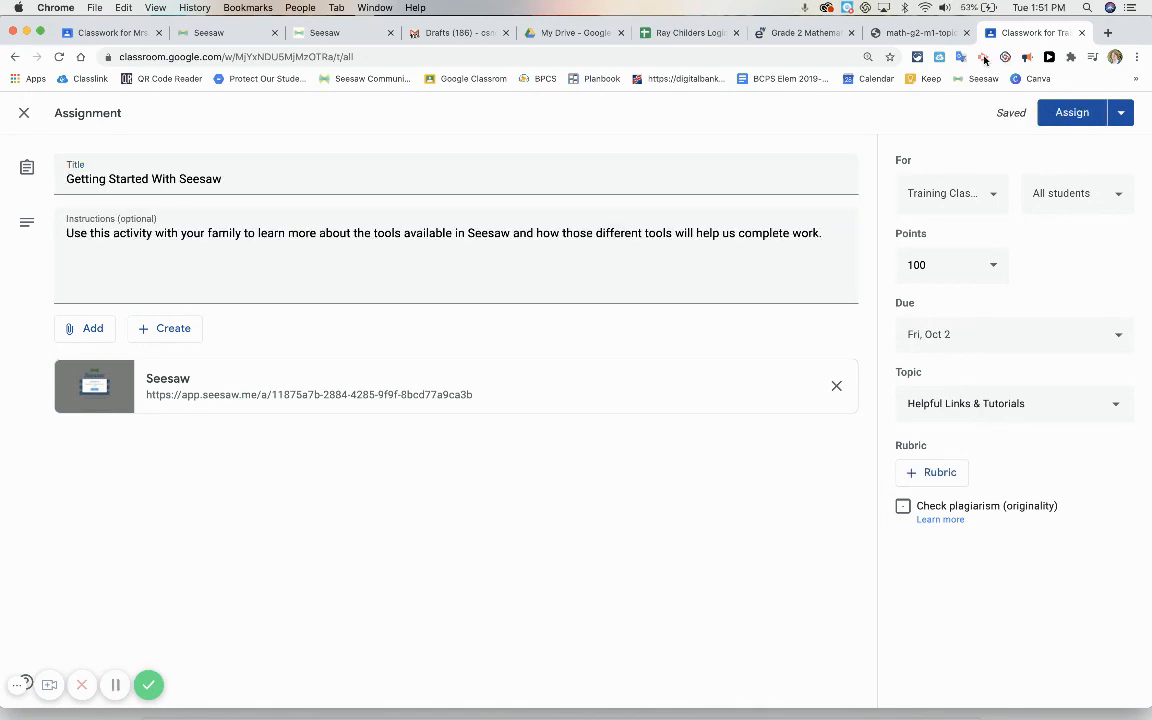
# Try to schedule the assignment for Oct 7, 2020
pyautogui.click(1121, 114)
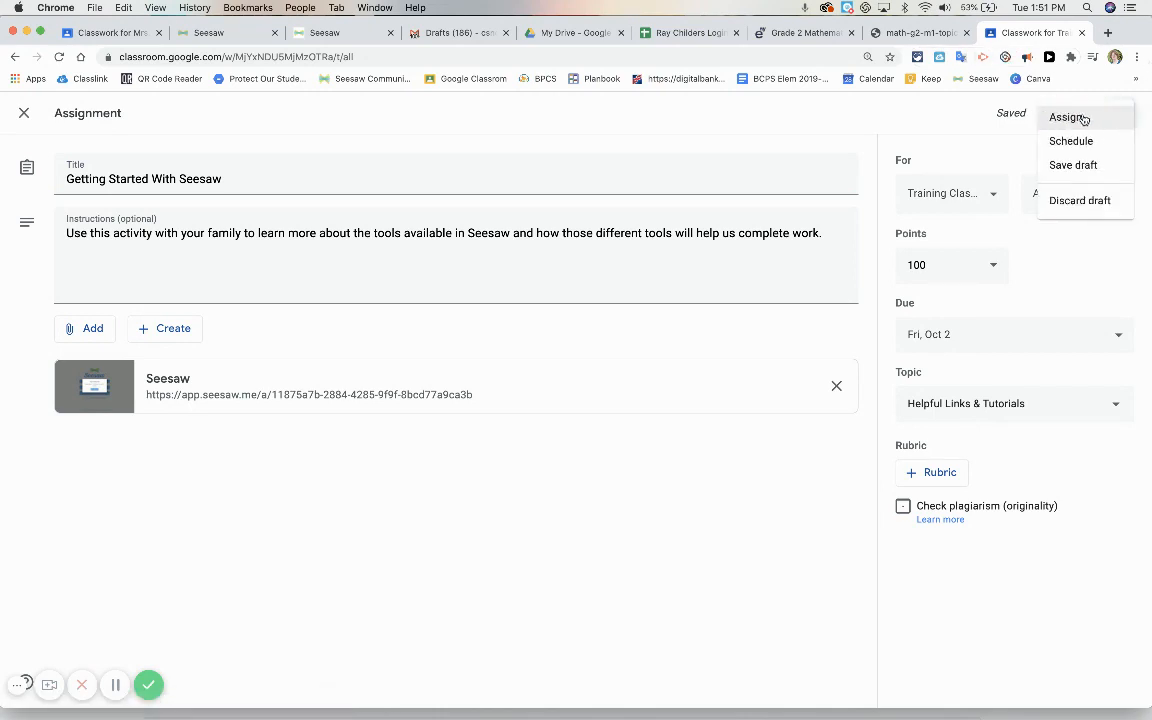
pyautogui.click(1068, 141)
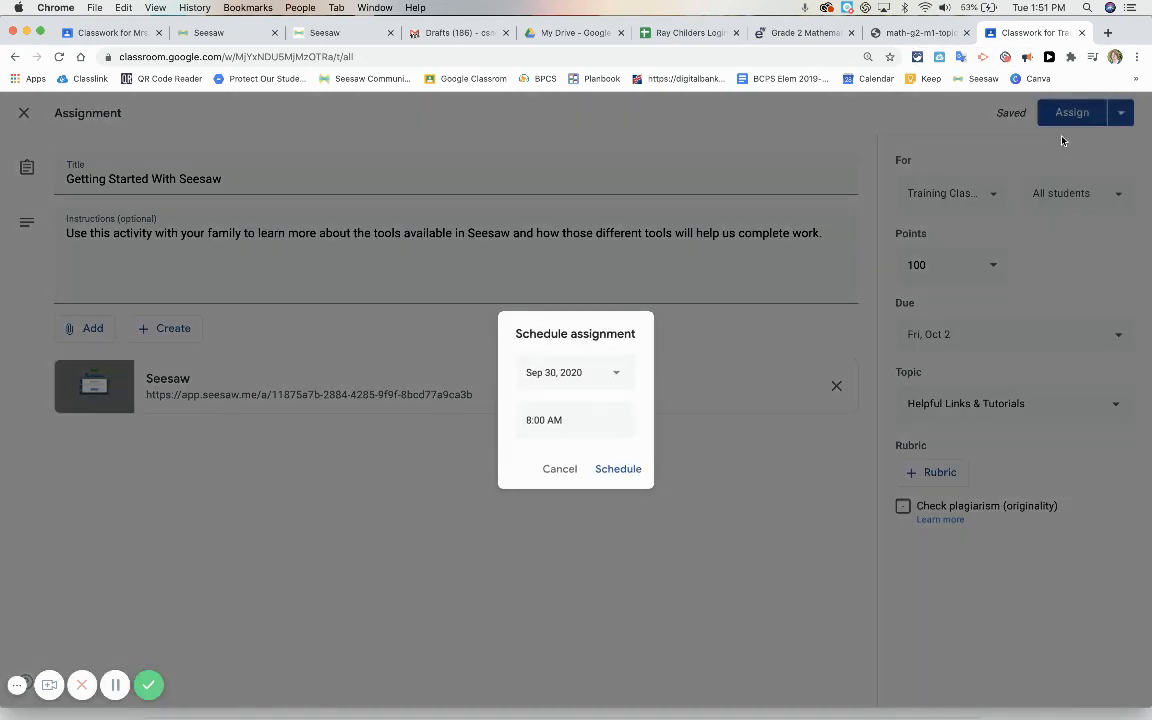
pyautogui.click(543, 374)
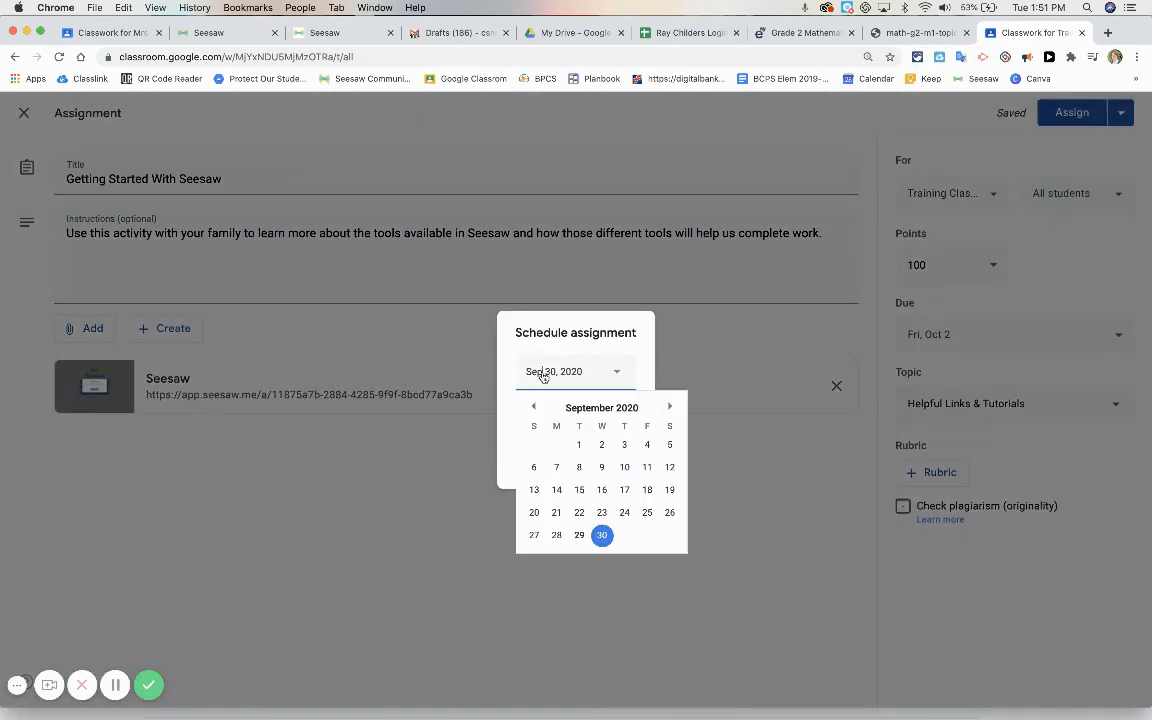
pyautogui.click(669, 406)
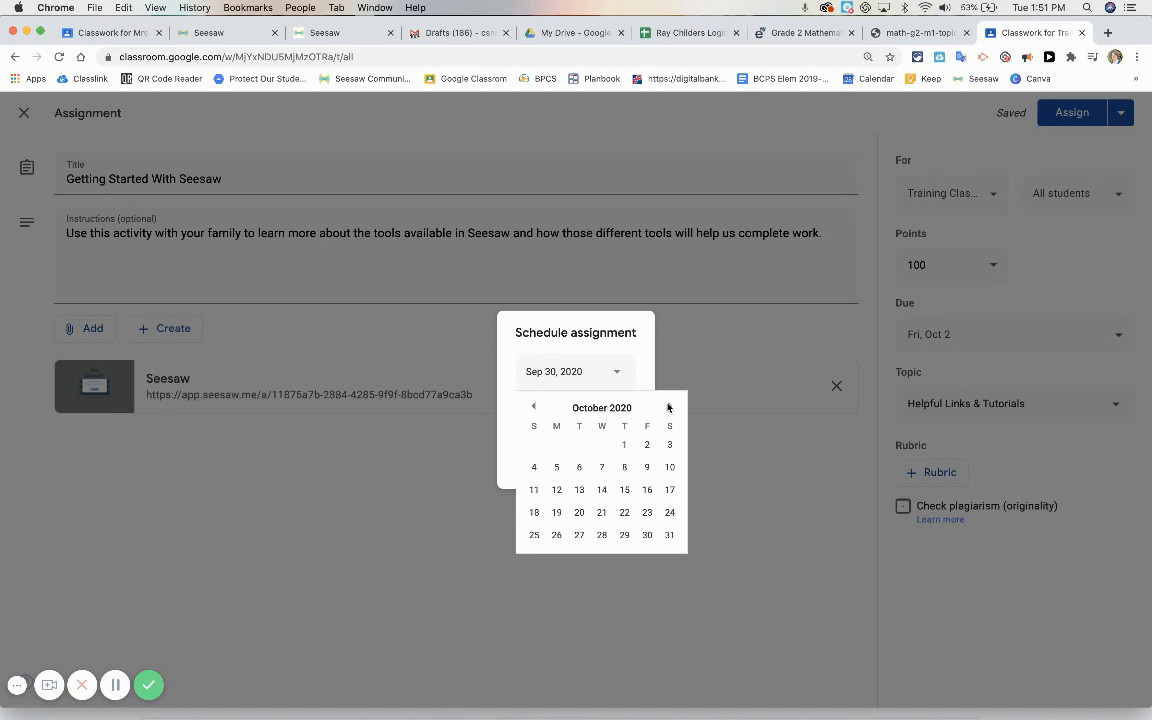
pyautogui.click(602, 467)
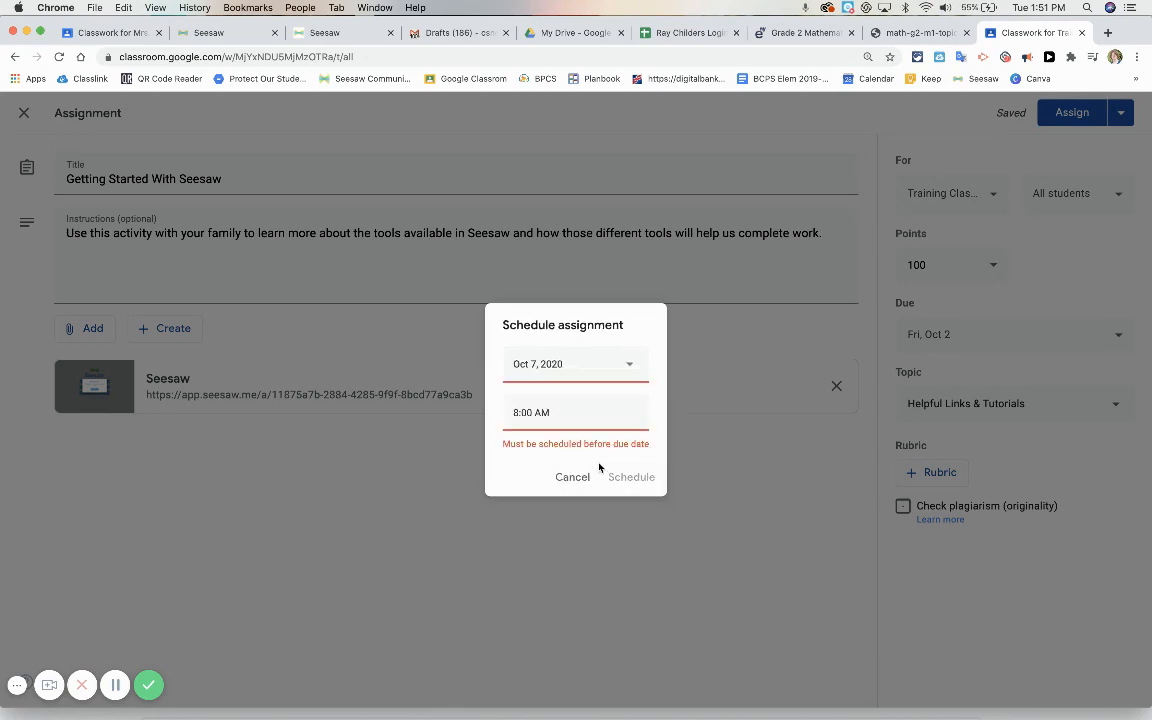
# Schedule the assignment for Sep 30, 2020 at 8:00 AM
pyautogui.click(629, 364)
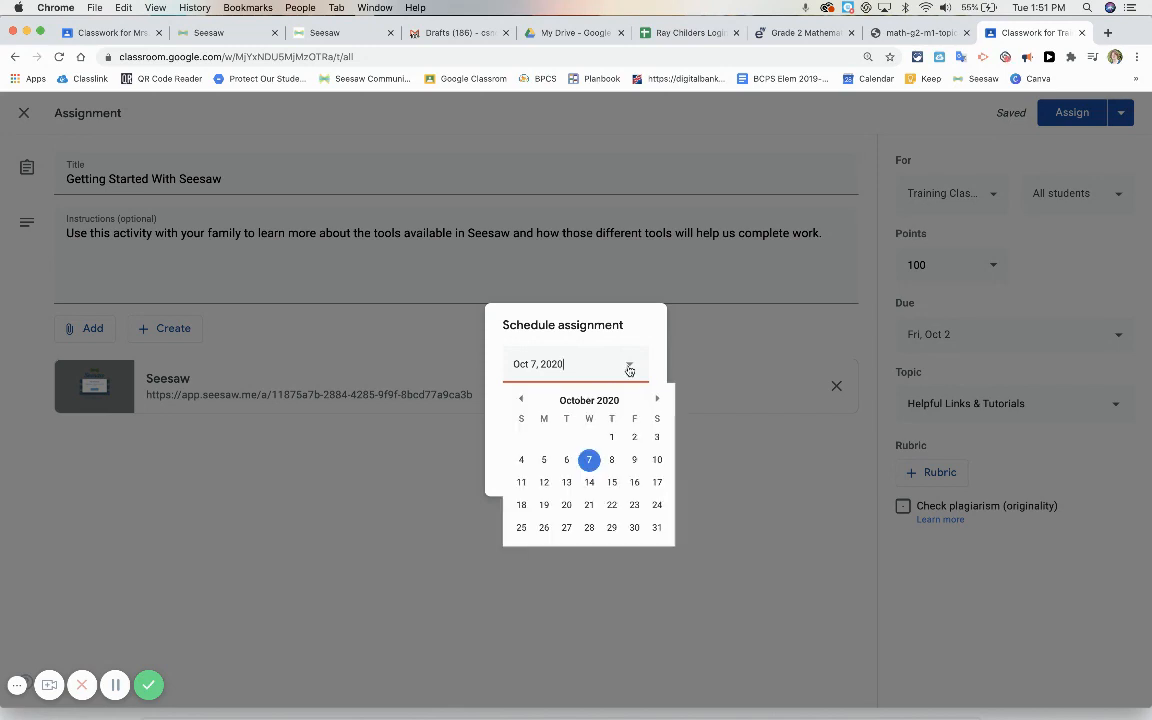
pyautogui.click(523, 400)
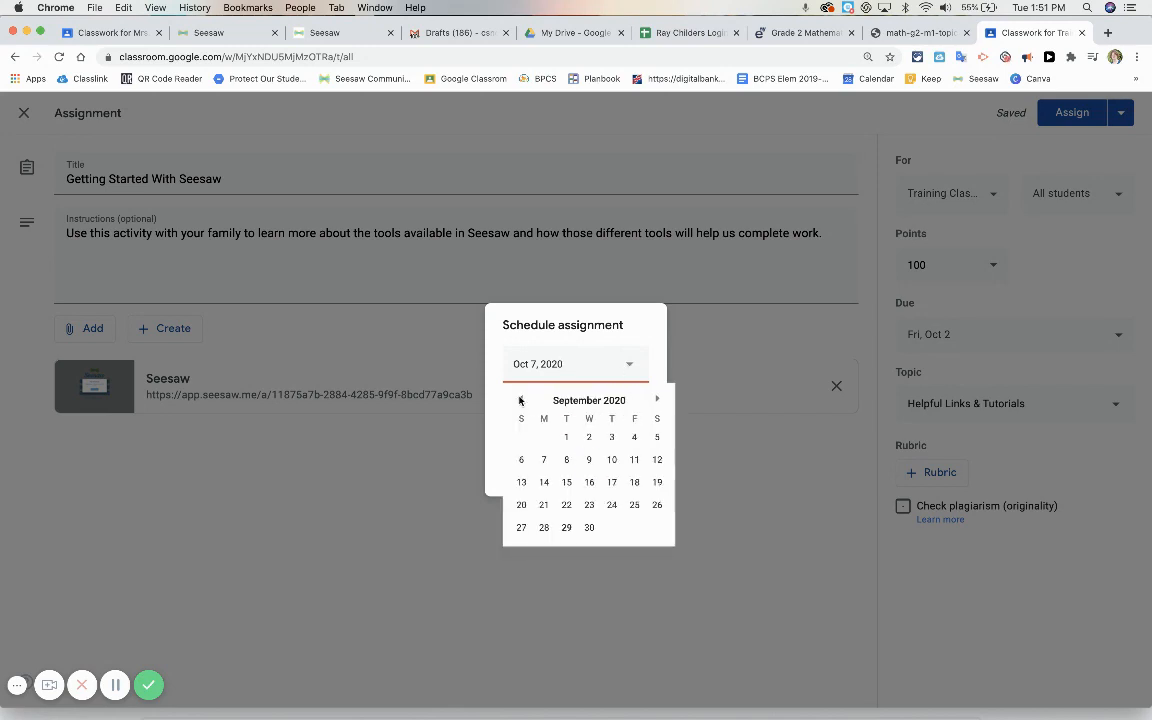
pyautogui.click(589, 524)
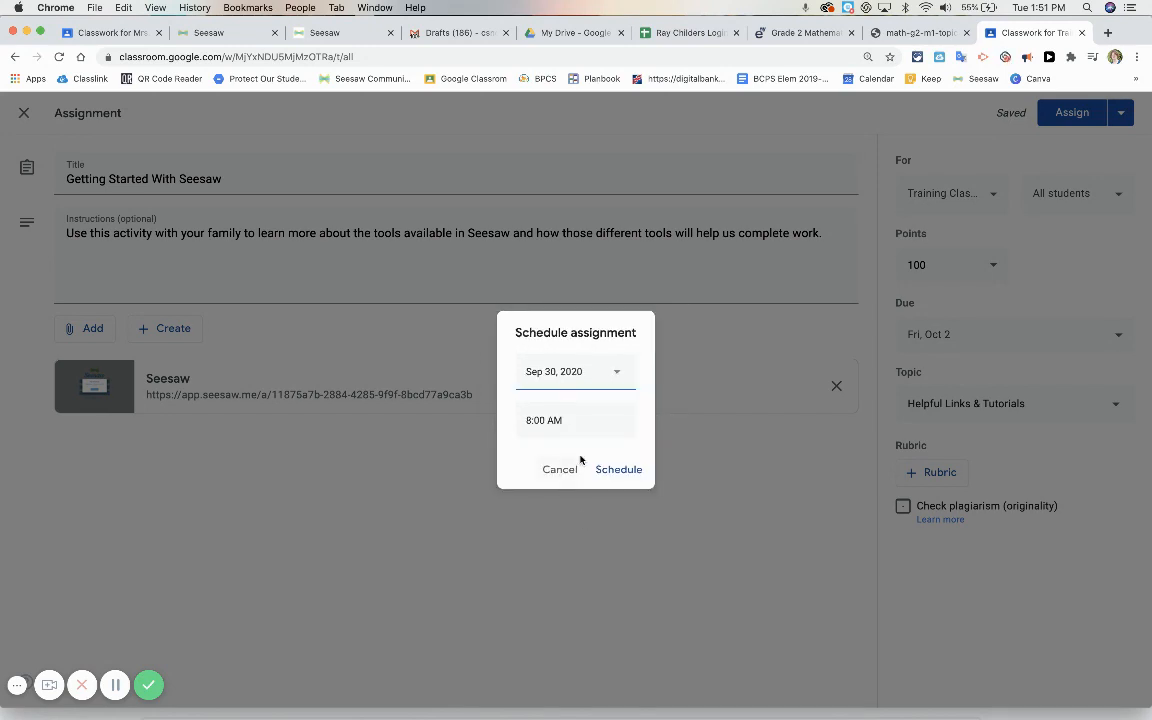
pyautogui.click(617, 470)
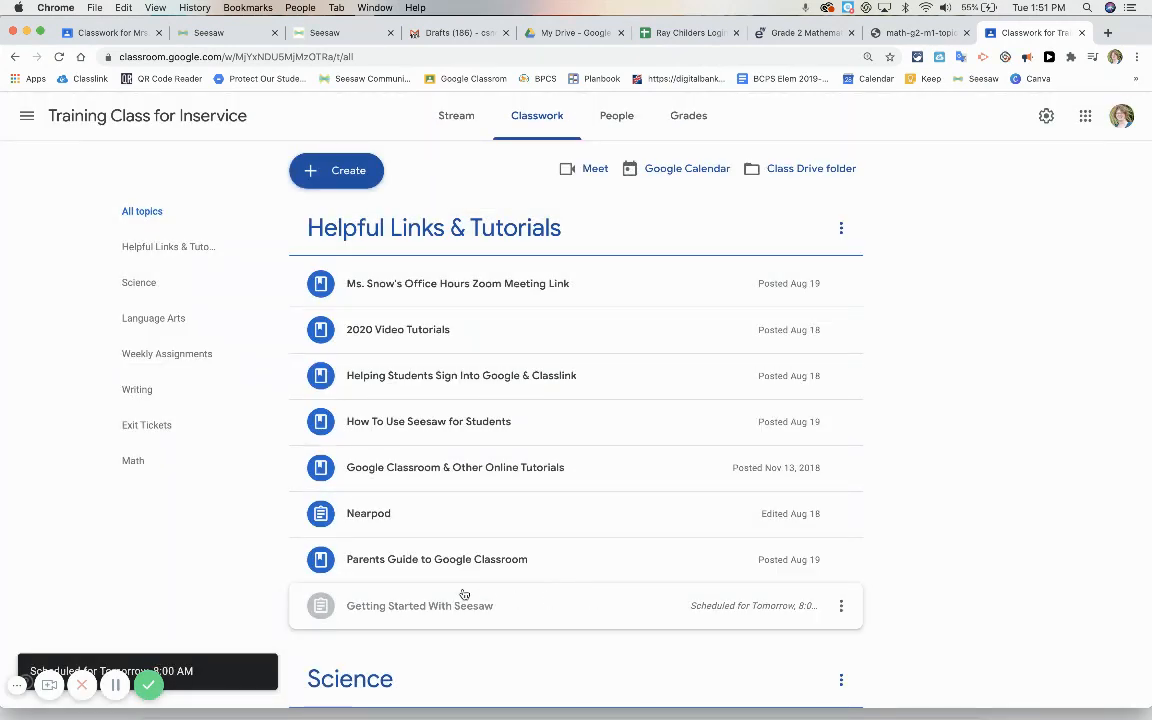
# Open the attached Seesaw link of the scheduled "Getting Started With Seesaw" assignment, view the activity and close it
pyautogui.scroll(-3, 497, 604)
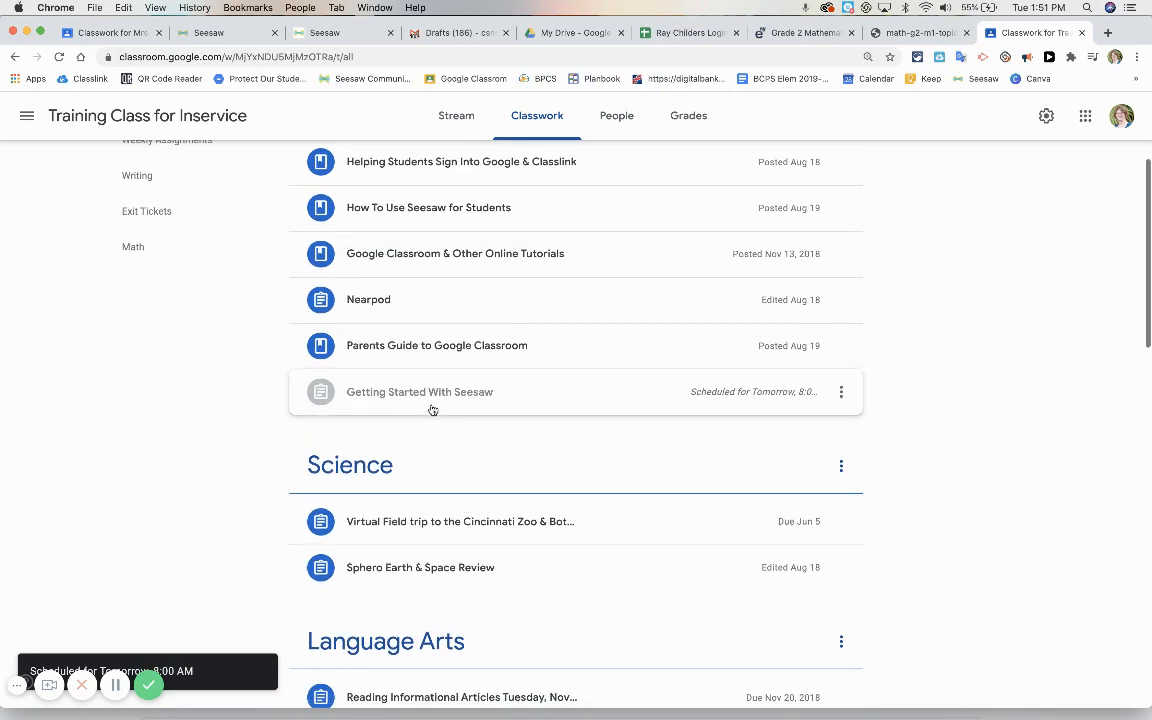
pyautogui.click(432, 405)
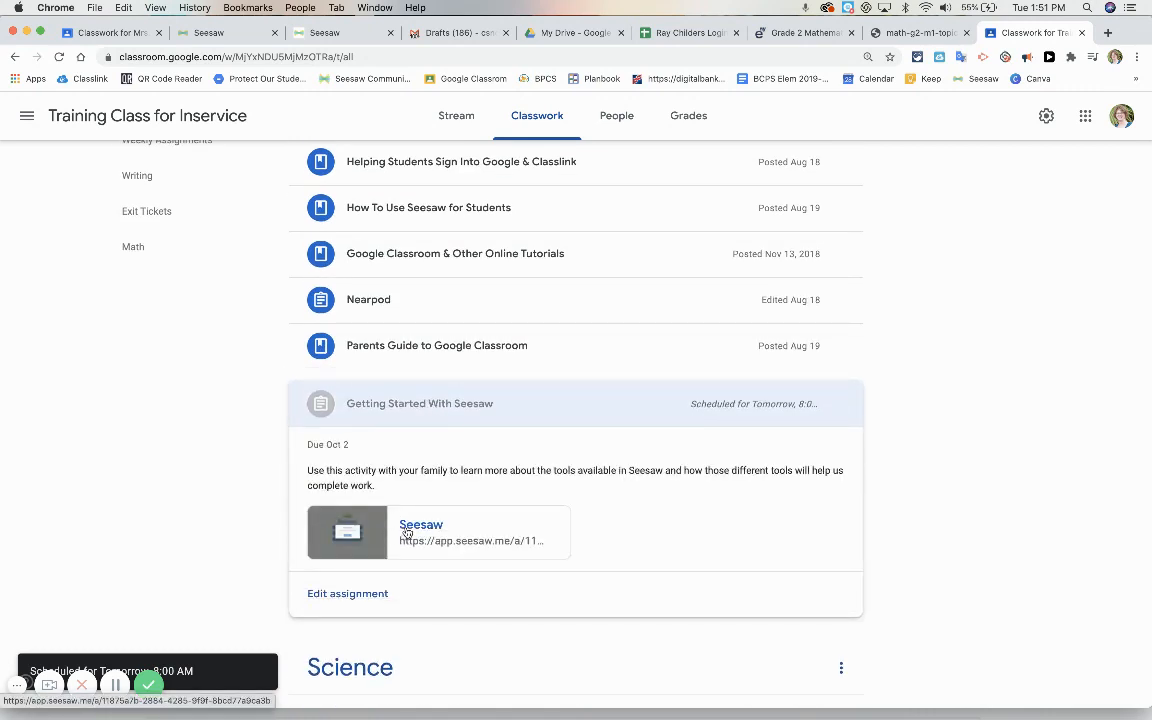
pyautogui.click(404, 530)
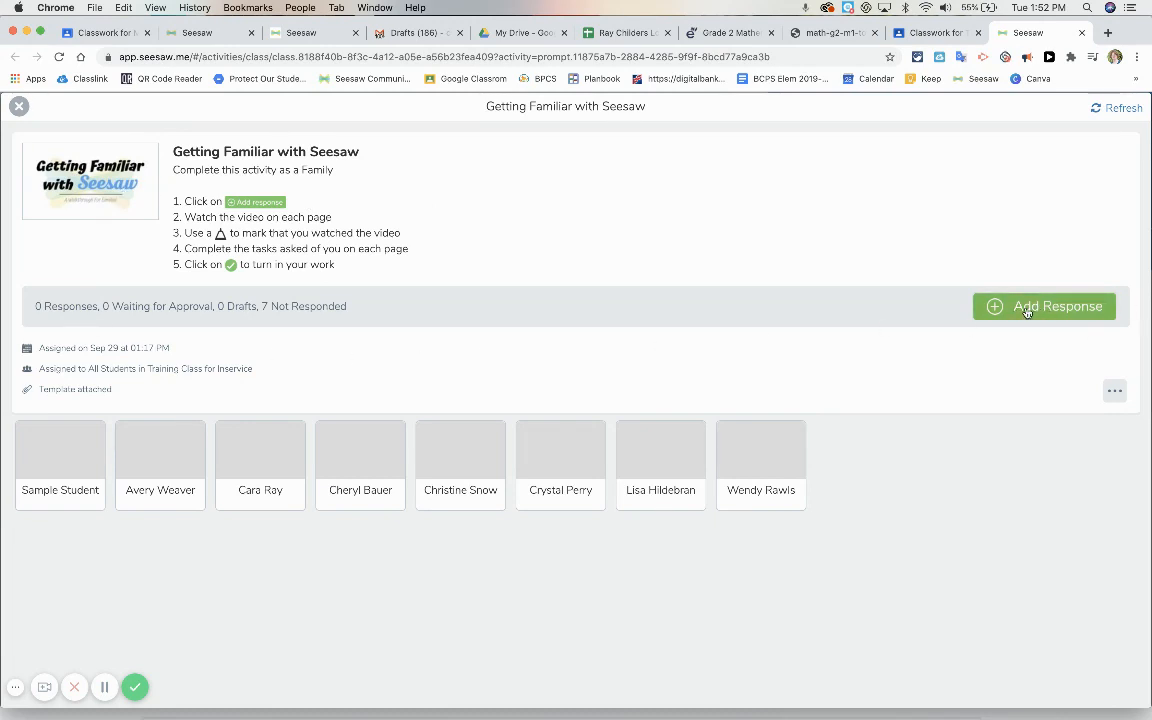
pyautogui.click(19, 106)
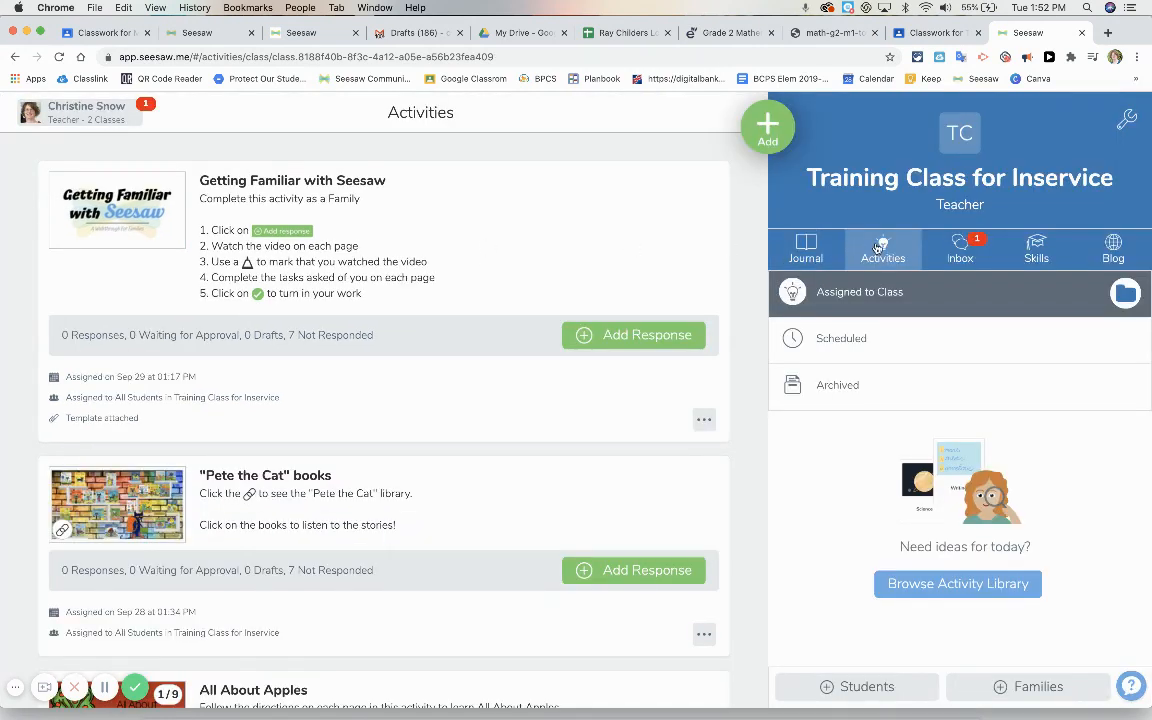
# Start creating a new activity in My Library of the Seesaw Activity Library
pyautogui.click(770, 131)
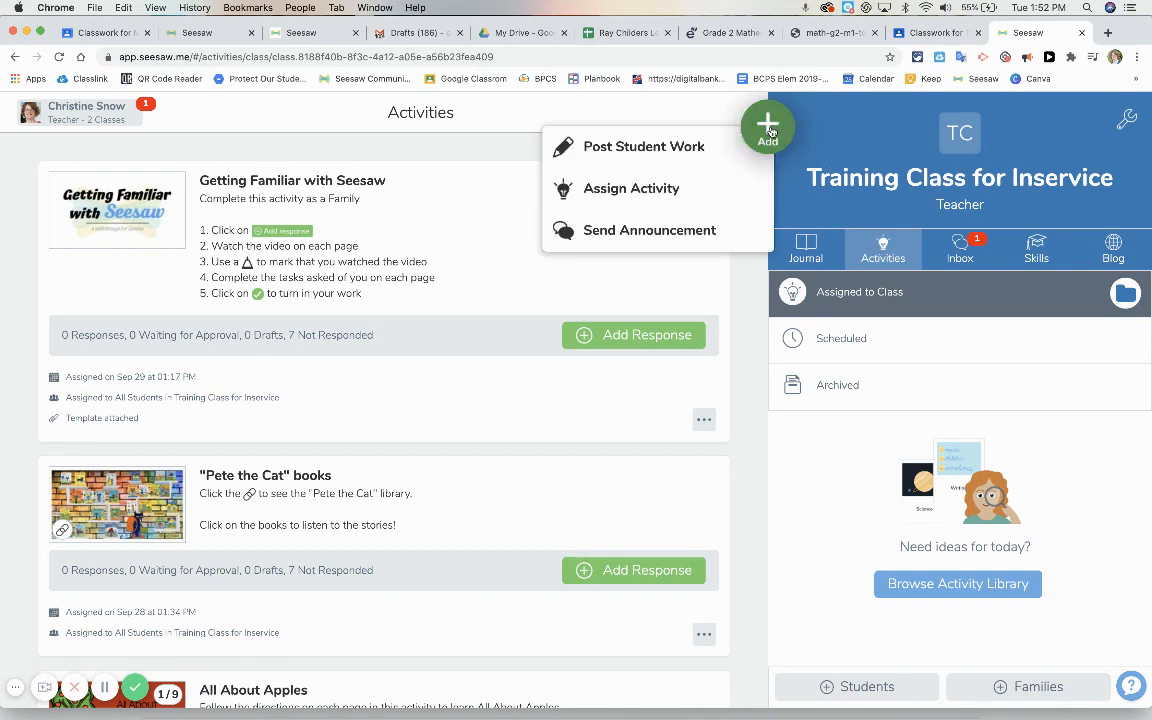
pyautogui.click(625, 188)
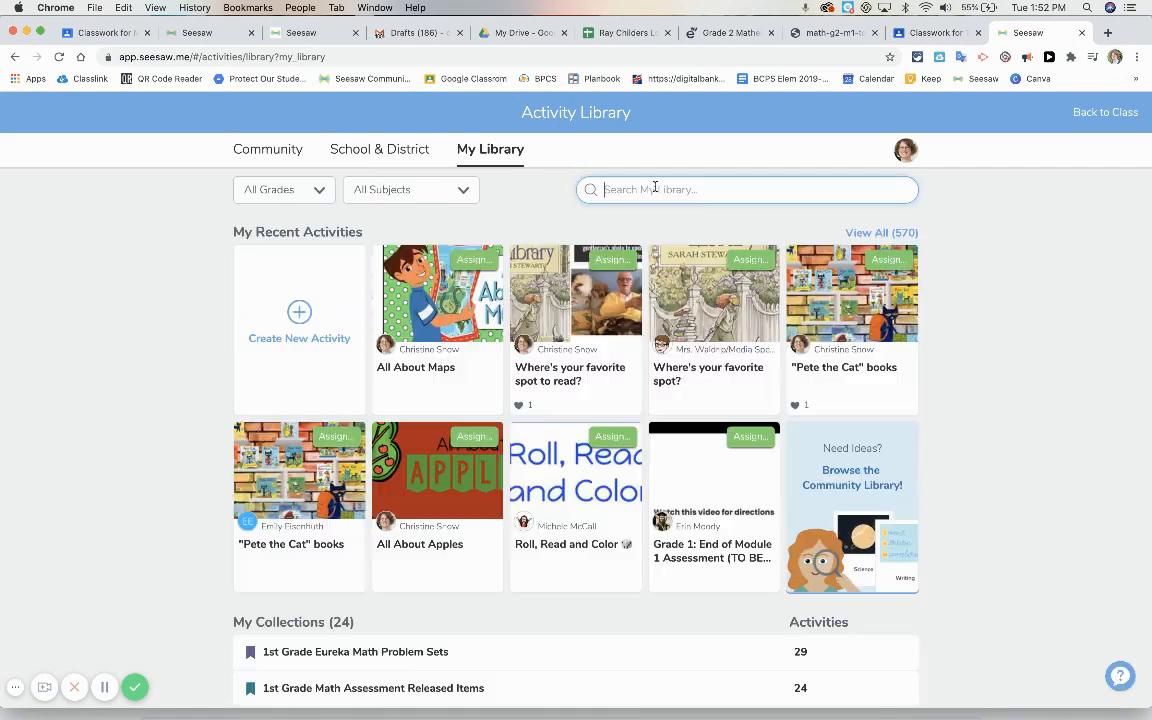
pyautogui.click(298, 318)
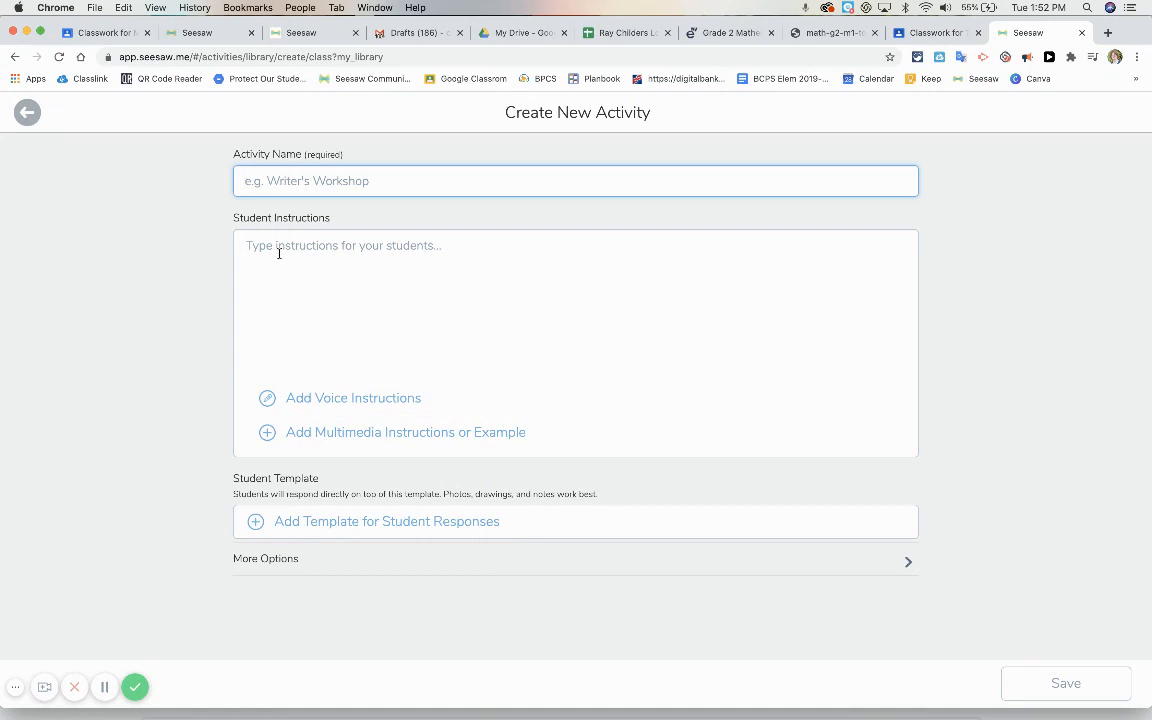
# Name the new activity "2nd Grade Module 1"
pyautogui.click(260, 182)
pyautogui.write('Mo')
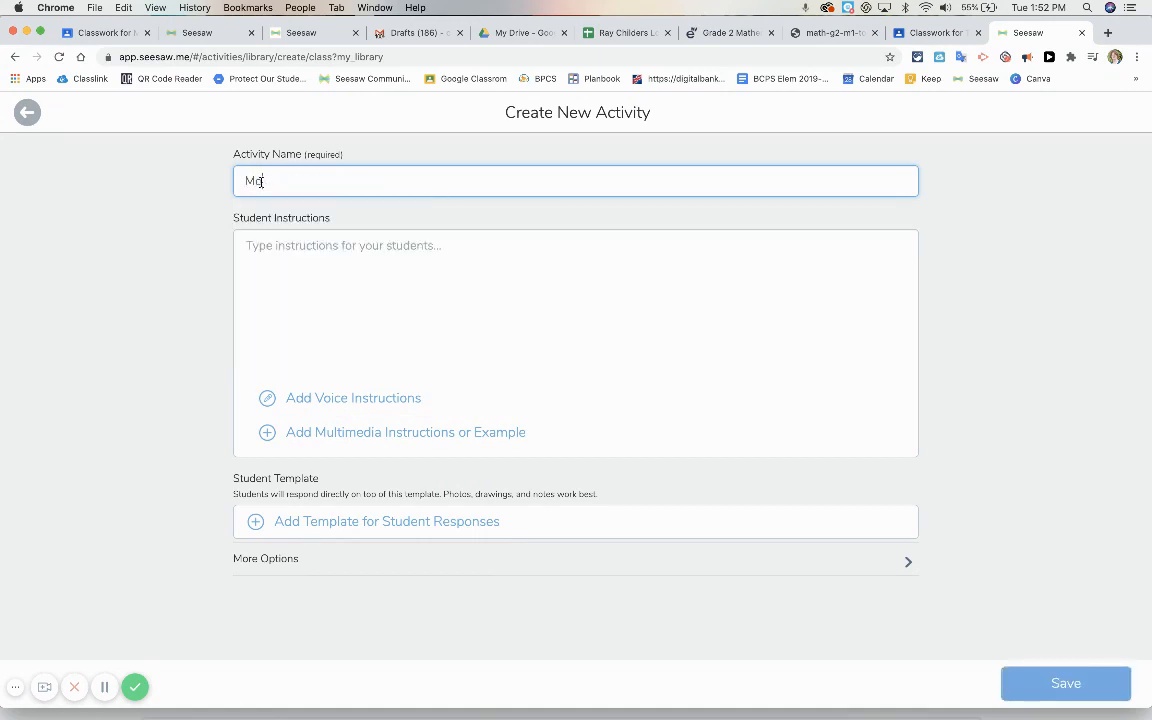
pyautogui.write('dule 1 2nd')
pyautogui.press('BackSpace')
pyautogui.press('BackSpace')
pyautogui.press('BackSpace')
pyautogui.press('BackSpace')
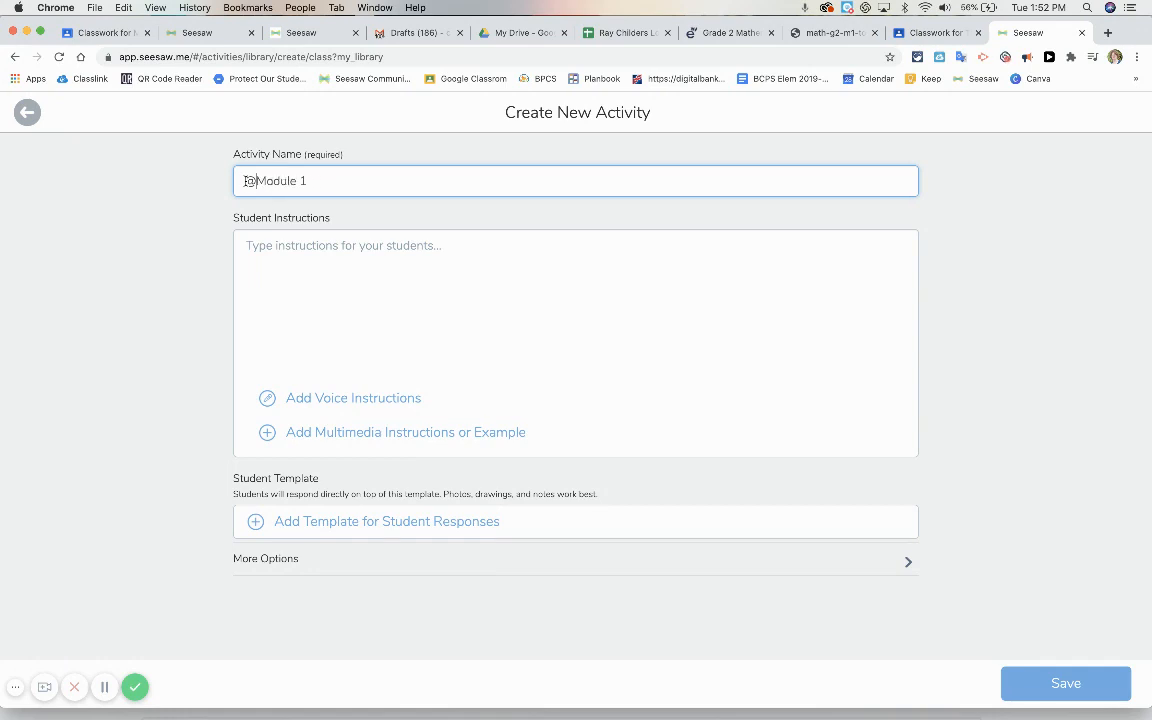
pyautogui.write('2nd Grade')
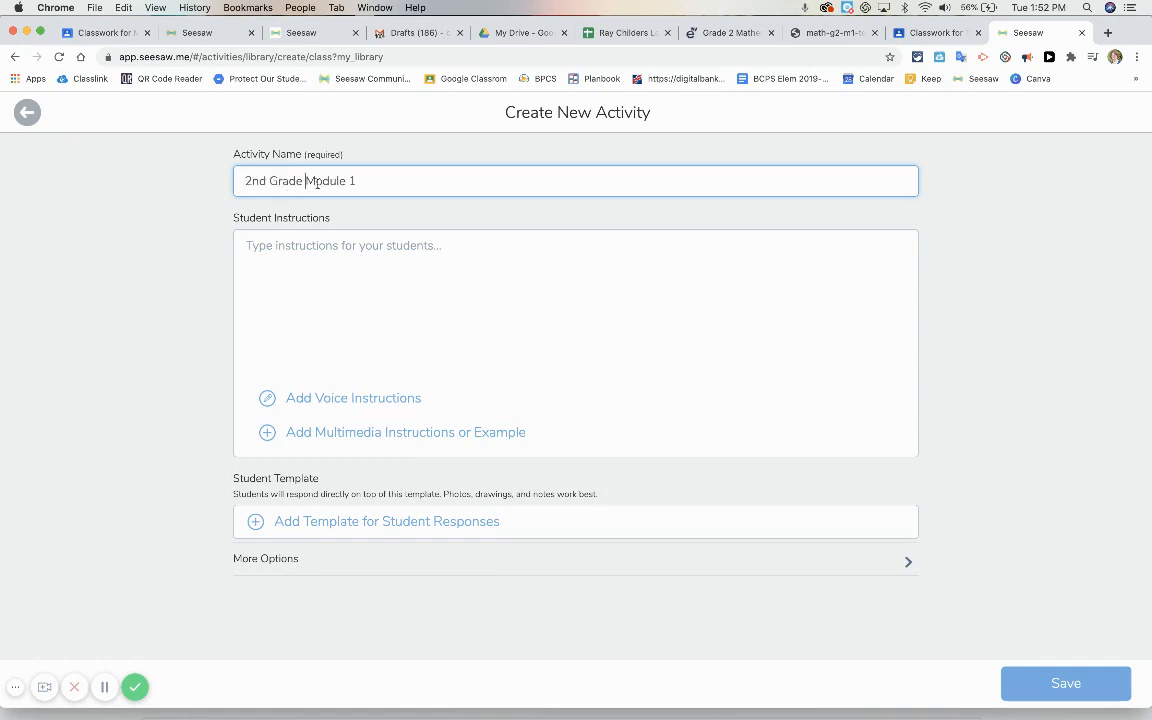
# Change the activity name to "2nd Grade M 1 Lesson 8" and enter student instructions using icon shortcuts such as :add:, :mic:, :pause:, :draft: and :check:
pyautogui.moveTo(314, 181); pyautogui.dragTo(345, 181)
pyautogui.press('BackSpace')
pyautogui.press('Delete')
pyautogui.write('Lesson 8')
pyautogui.click(331, 258)
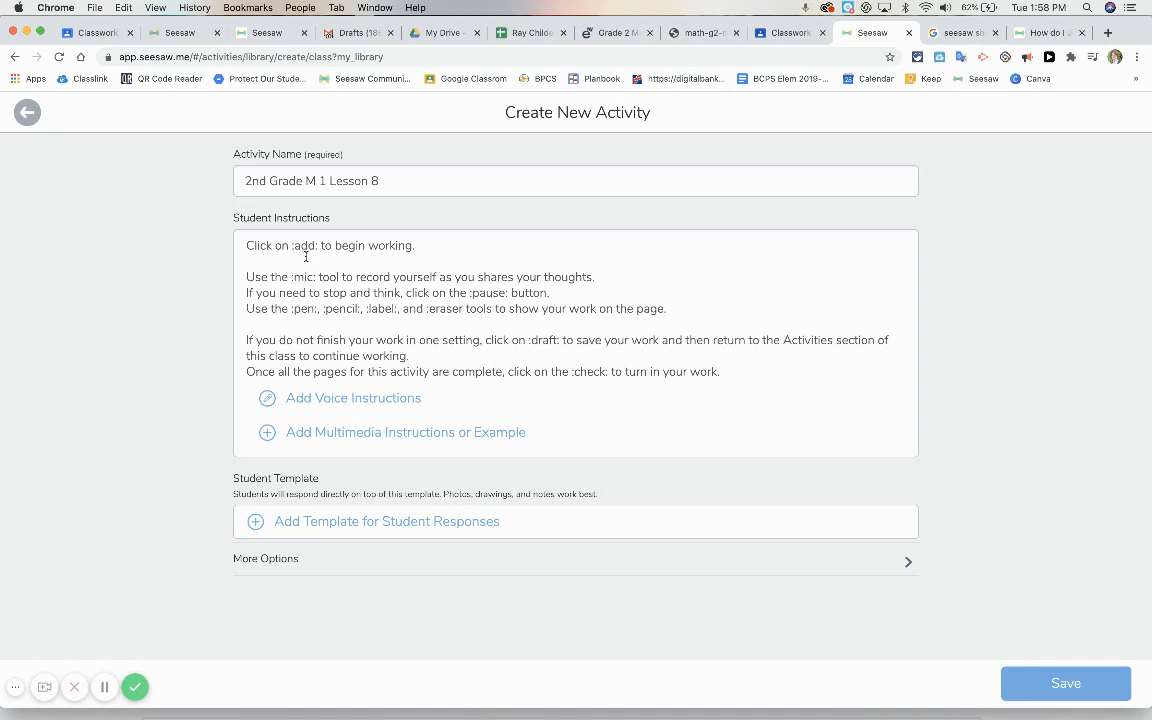
# Review the table of icon text shortcuts in the Seesaw Help Center article on activity instructions
pyautogui.click(1033, 38)
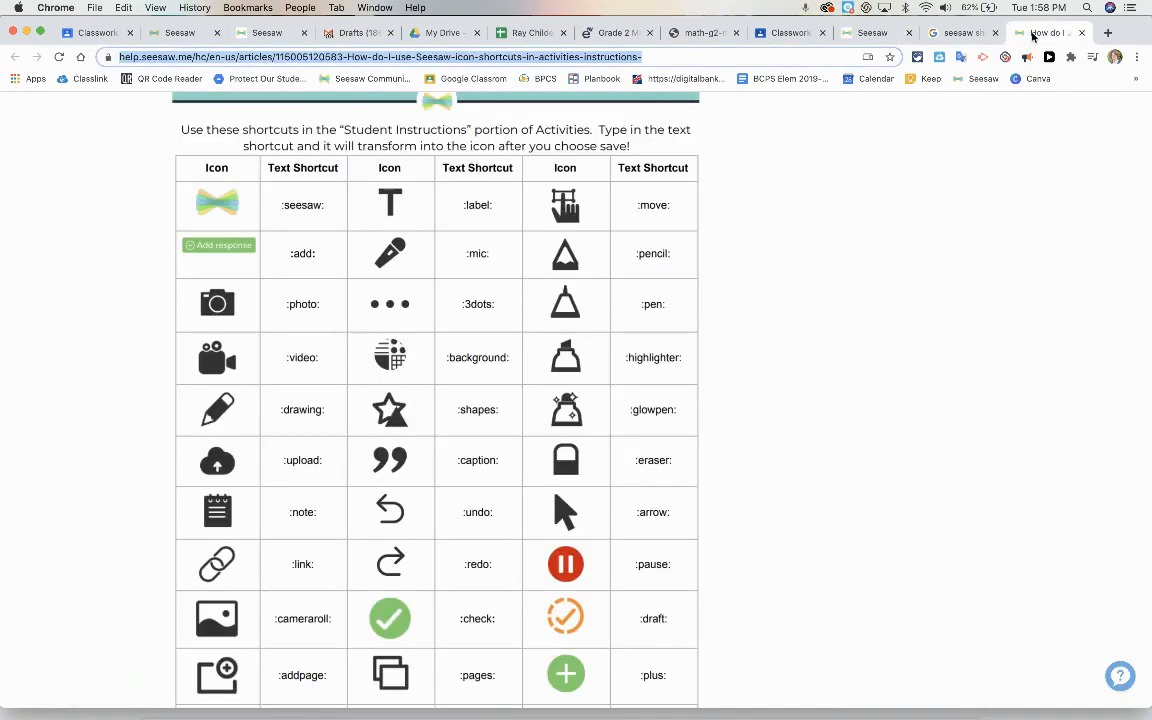
pyautogui.scroll(6, 515, 245)
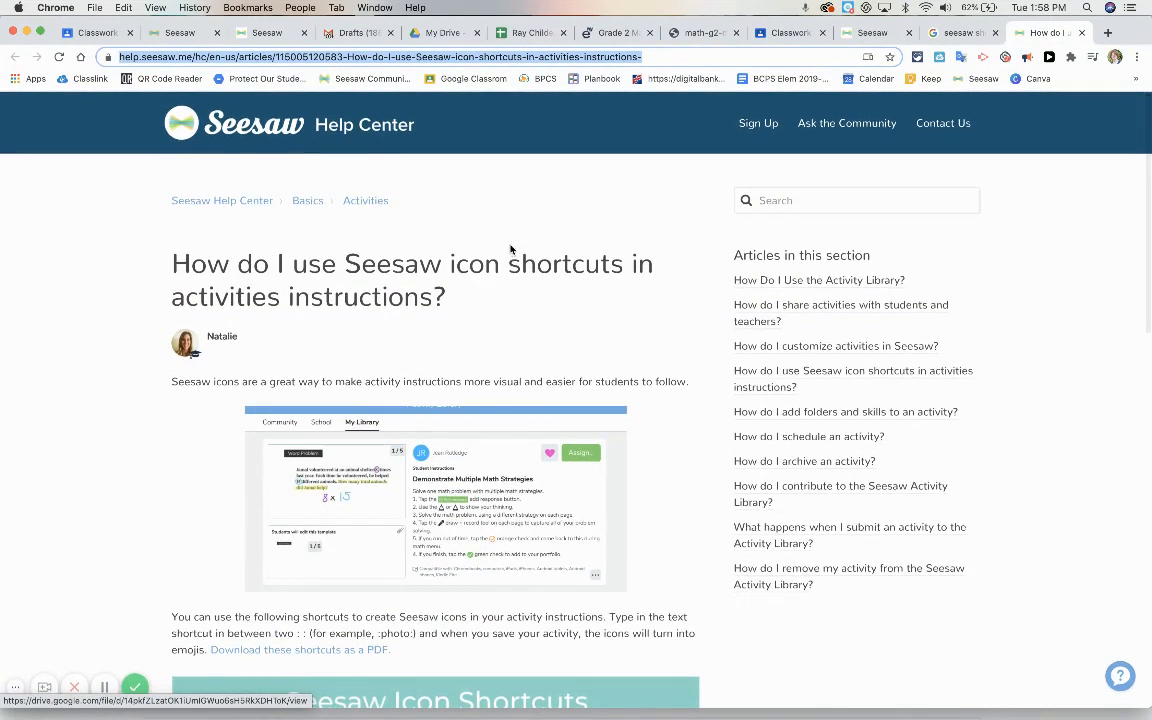
pyautogui.scroll(-7, 511, 249)
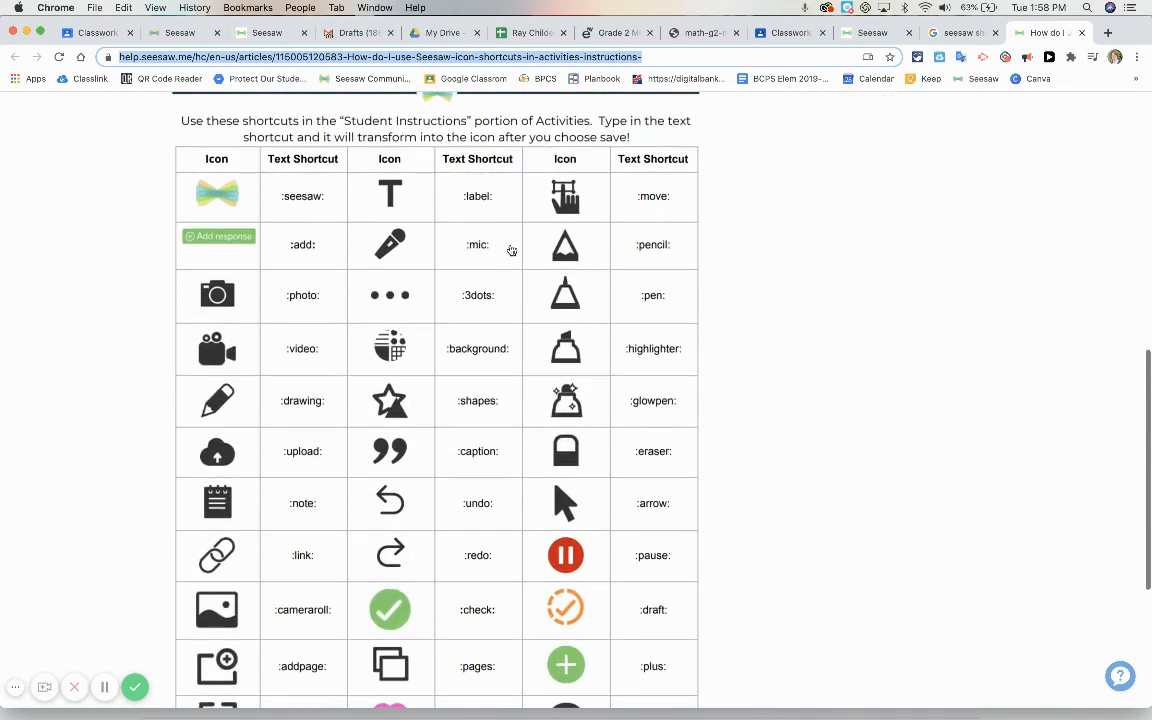
pyautogui.scroll(-2, 511, 249)
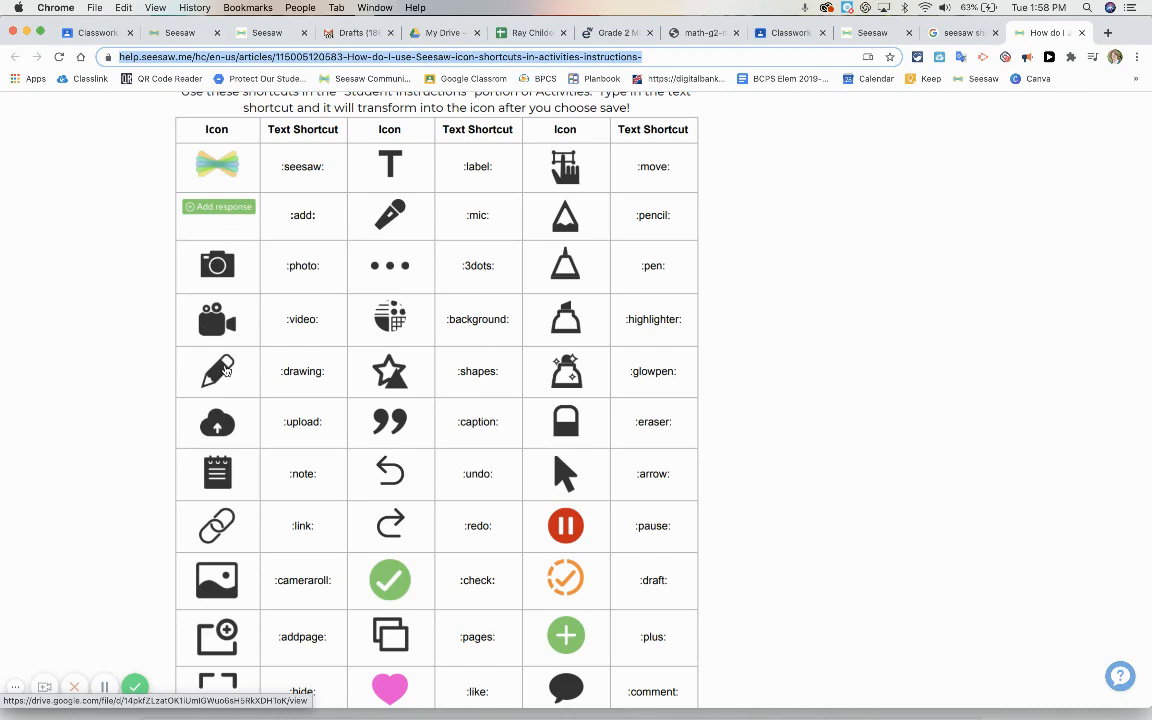
pyautogui.scroll(-1, 252, 561)
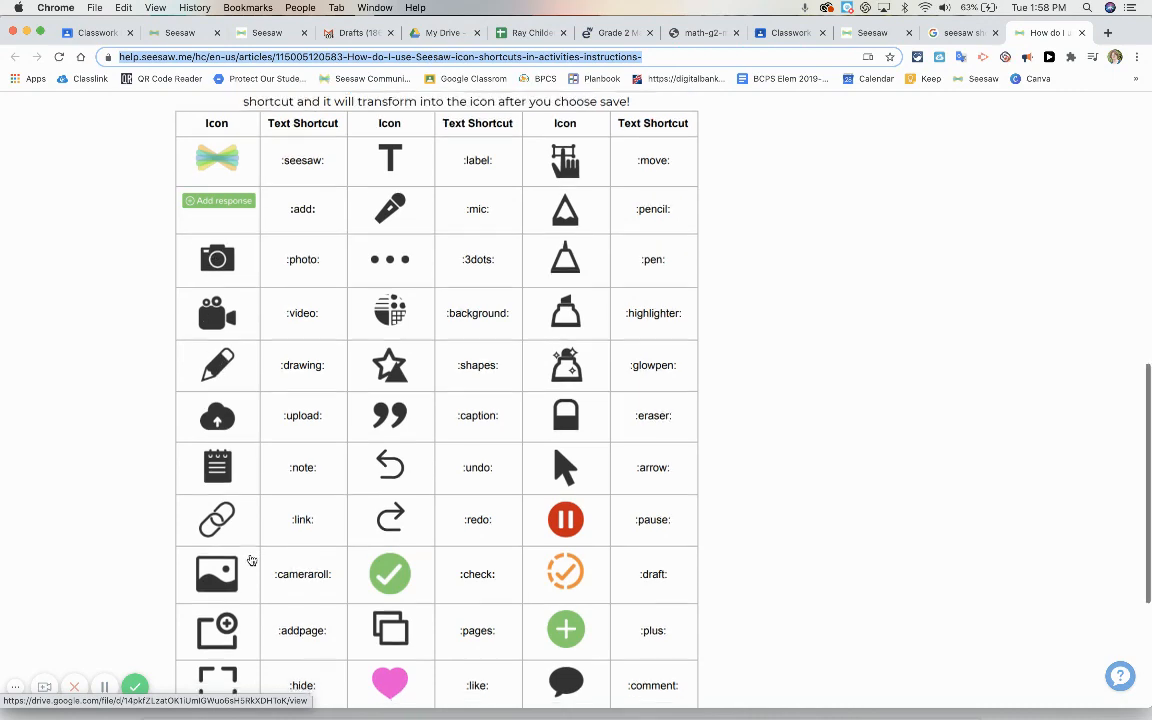
pyautogui.scroll(-5, 252, 561)
pyautogui.scroll(3, 250, 558)
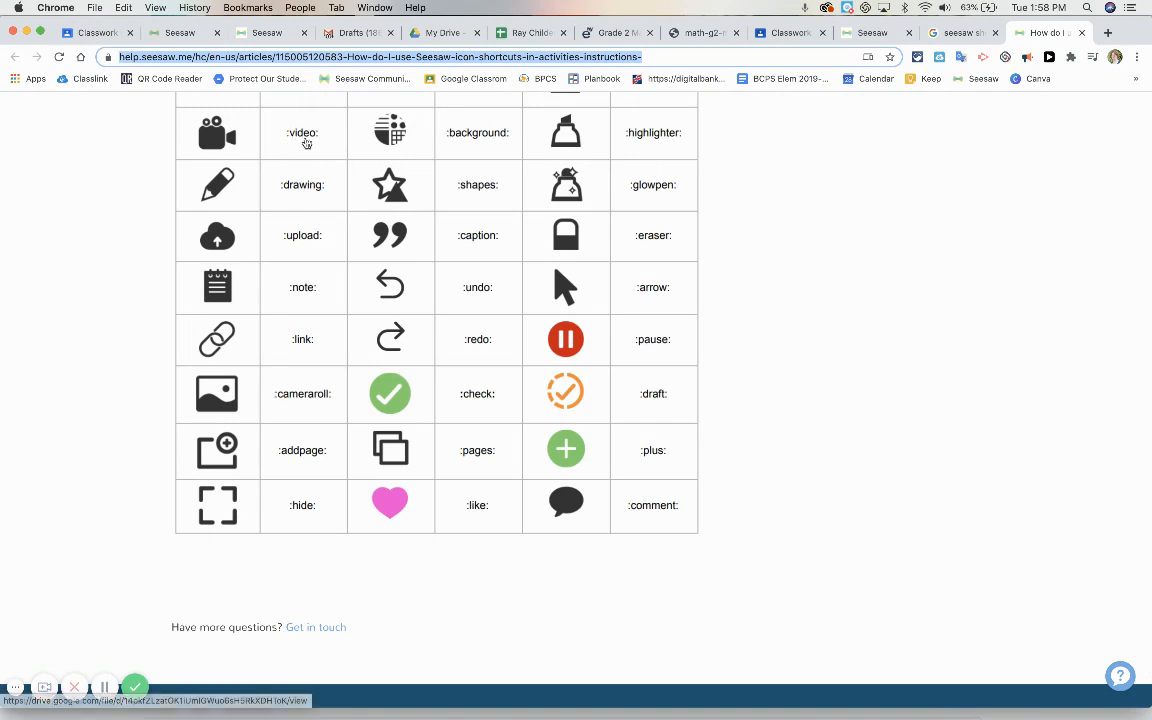
# Return to the new "2nd Grade M 1 Lesson 8" activity in Seesaw and save it
pyautogui.click(866, 33)
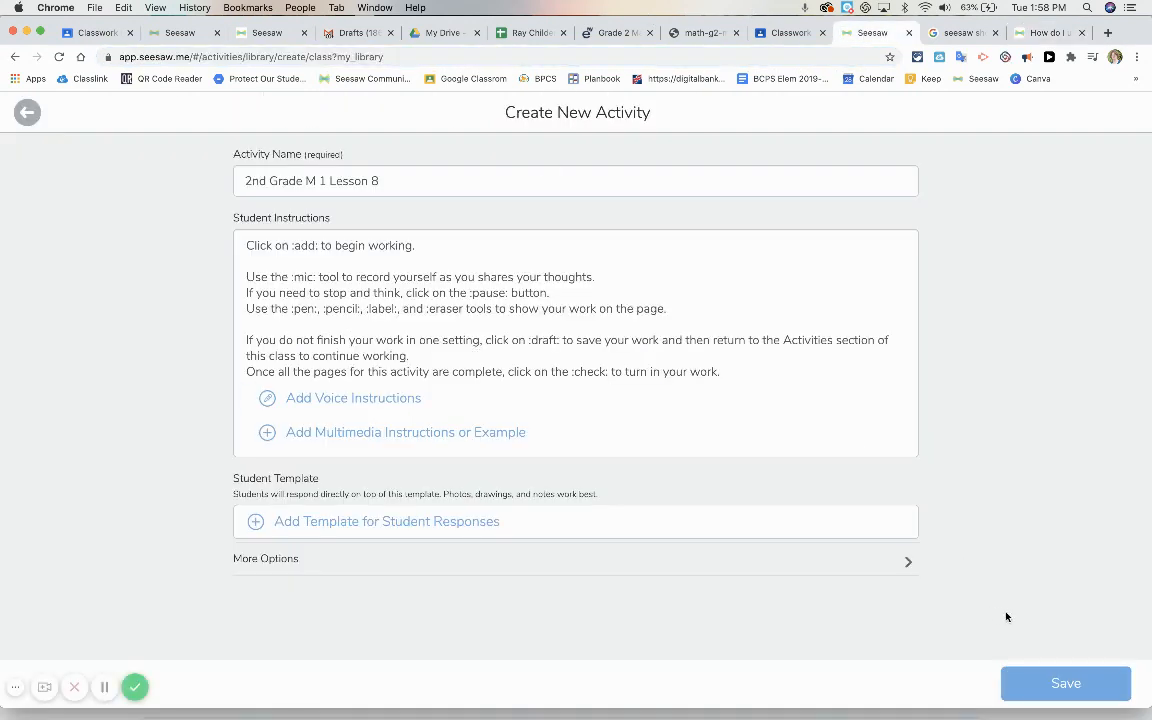
pyautogui.click(1052, 680)
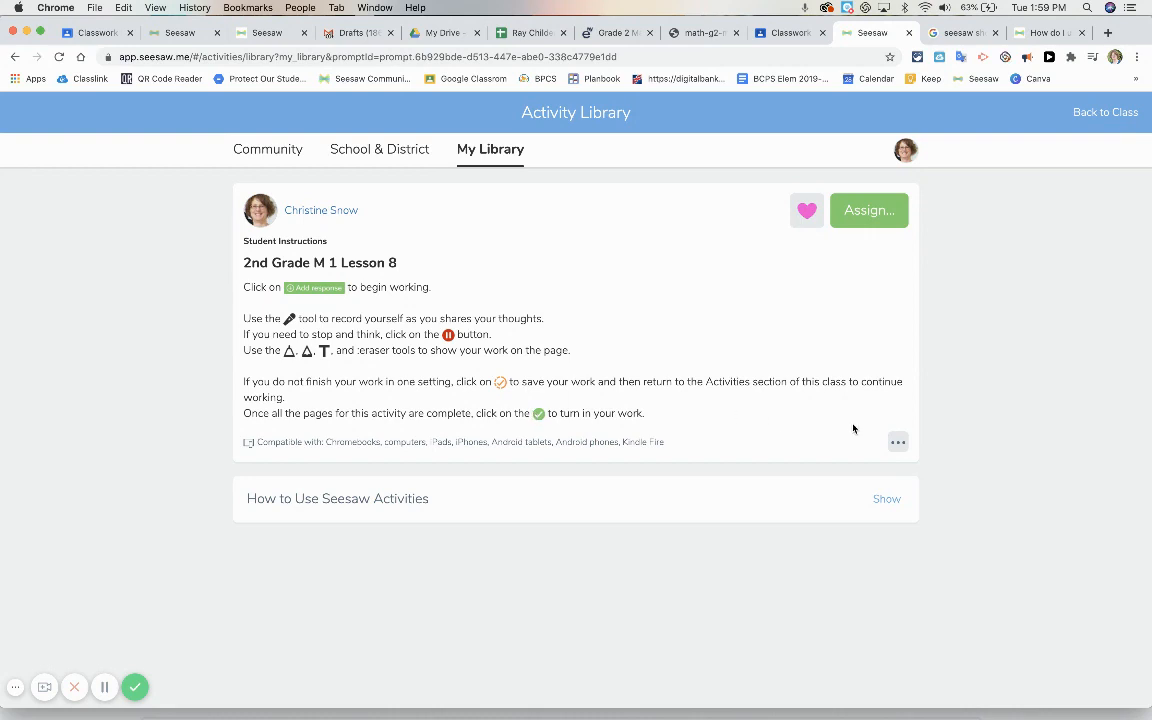
# Open the "2nd Grade M 1 Lesson 8" activity for editing and record short voice instructions for the students
pyautogui.click(898, 441)
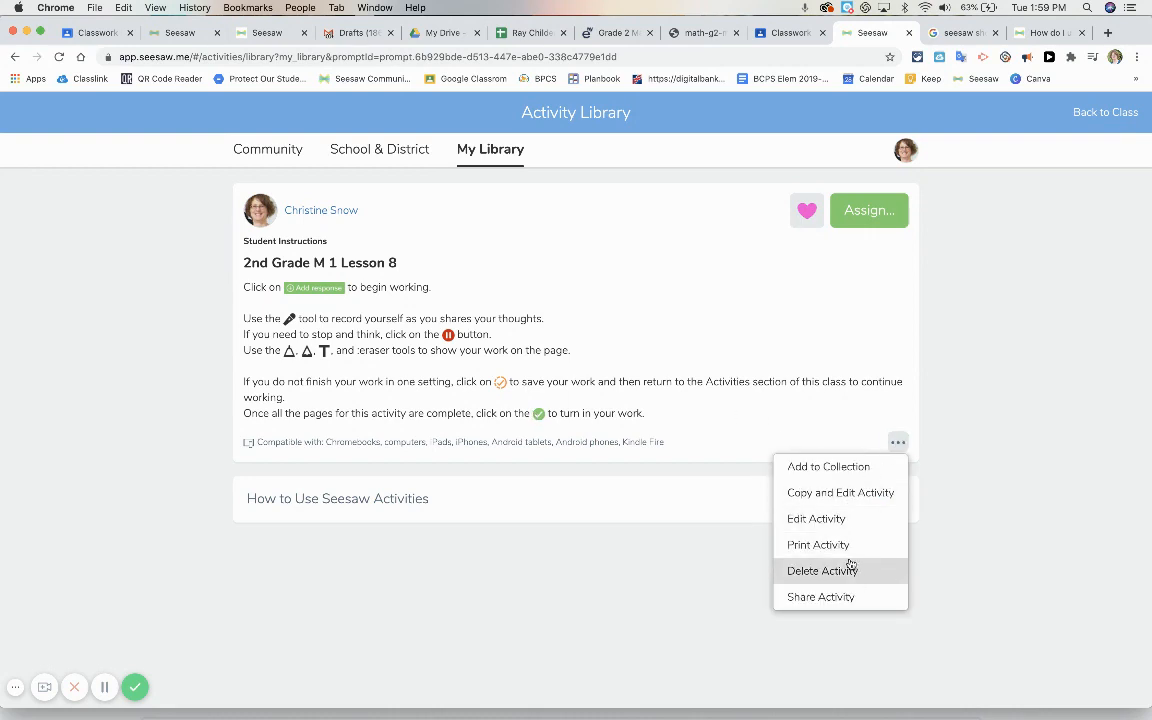
pyautogui.click(836, 519)
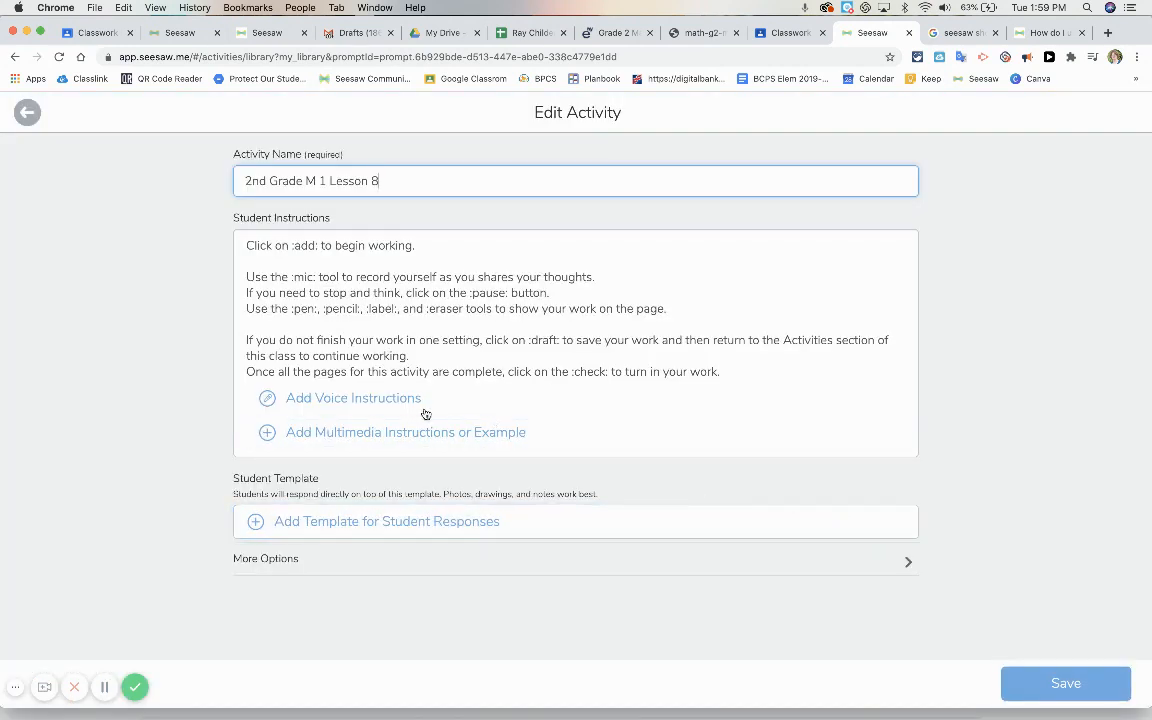
pyautogui.click(361, 403)
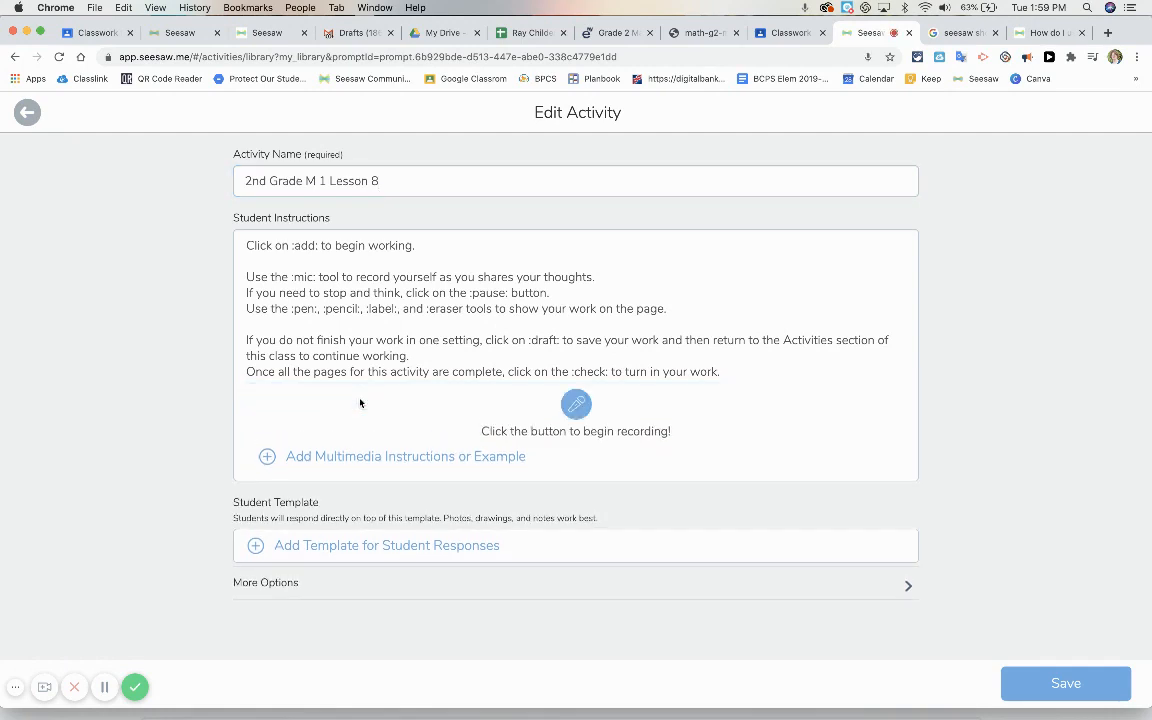
pyautogui.click(576, 403)
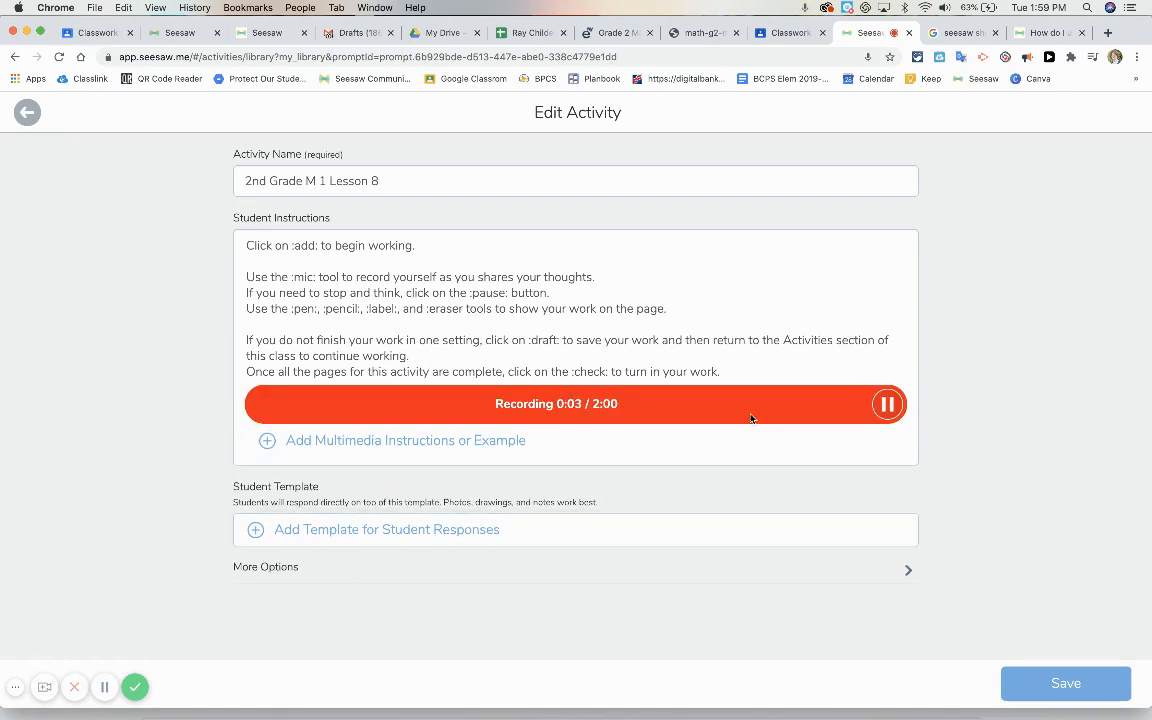
pyautogui.click(886, 404)
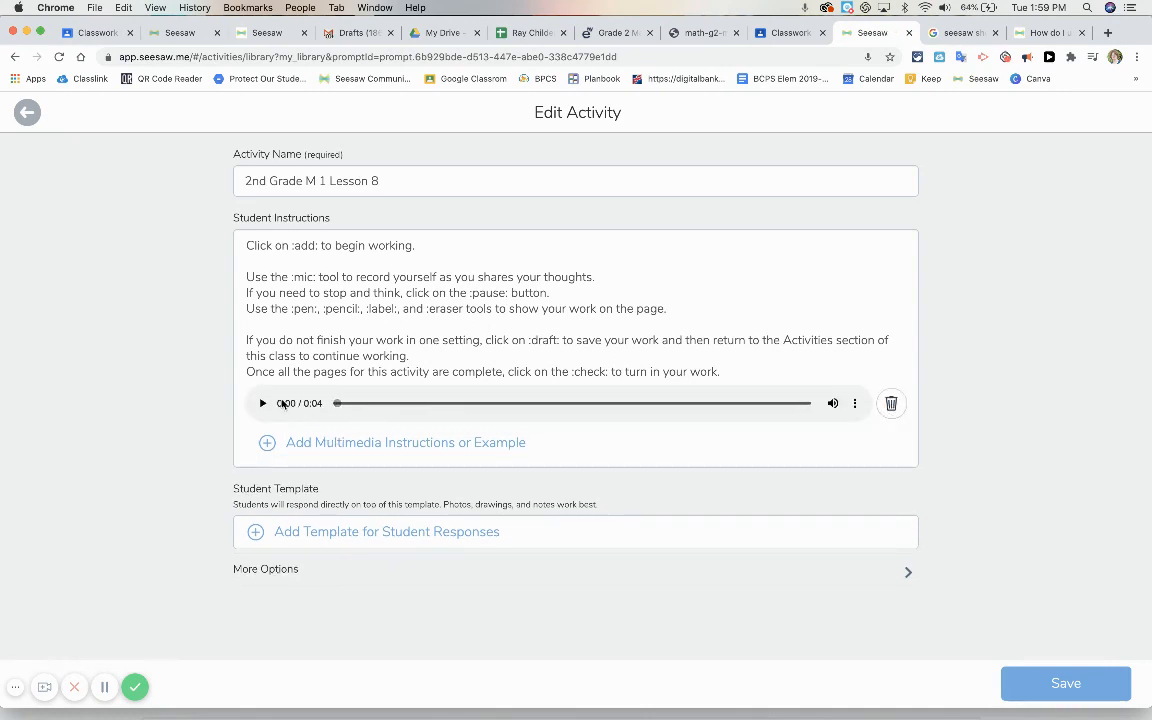
# Play back the recorded voice instructions and delete the recording
pyautogui.click(262, 404)
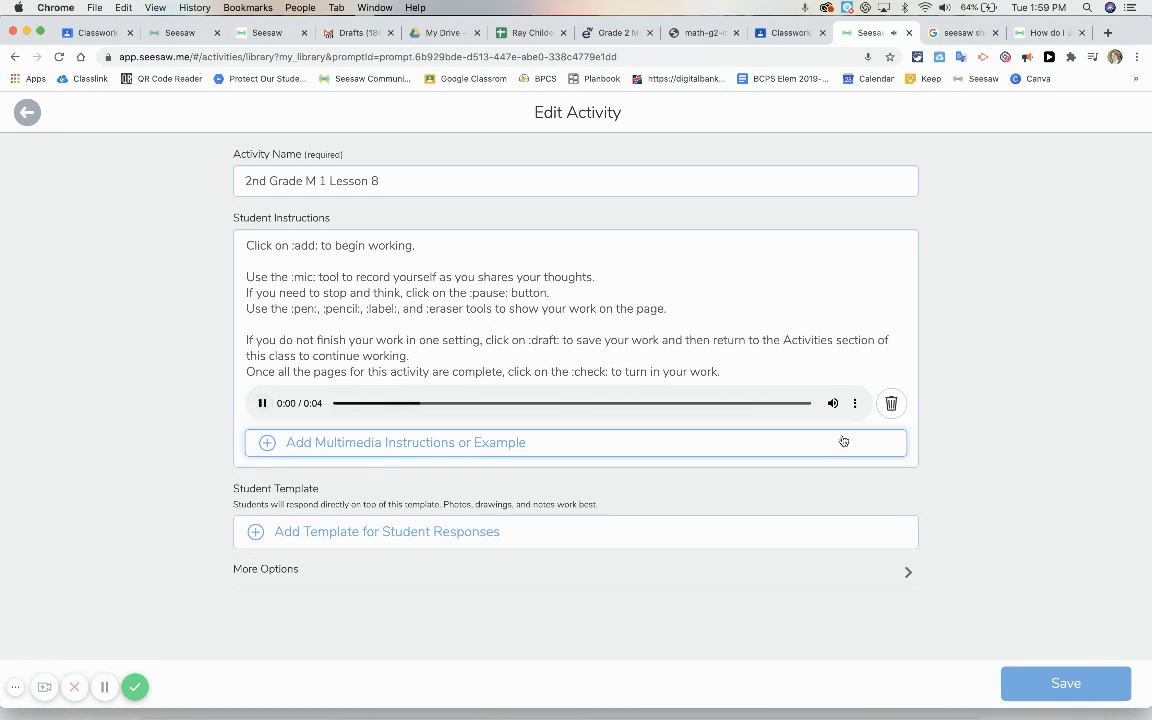
pyautogui.click(890, 404)
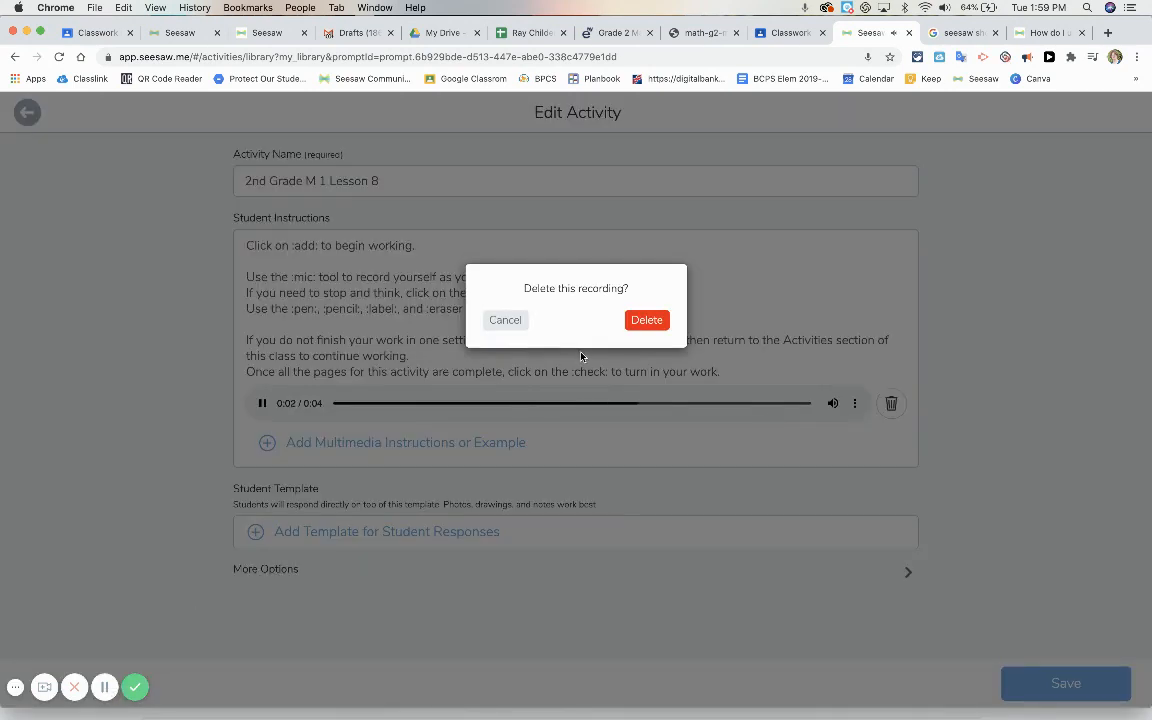
pyautogui.click(650, 318)
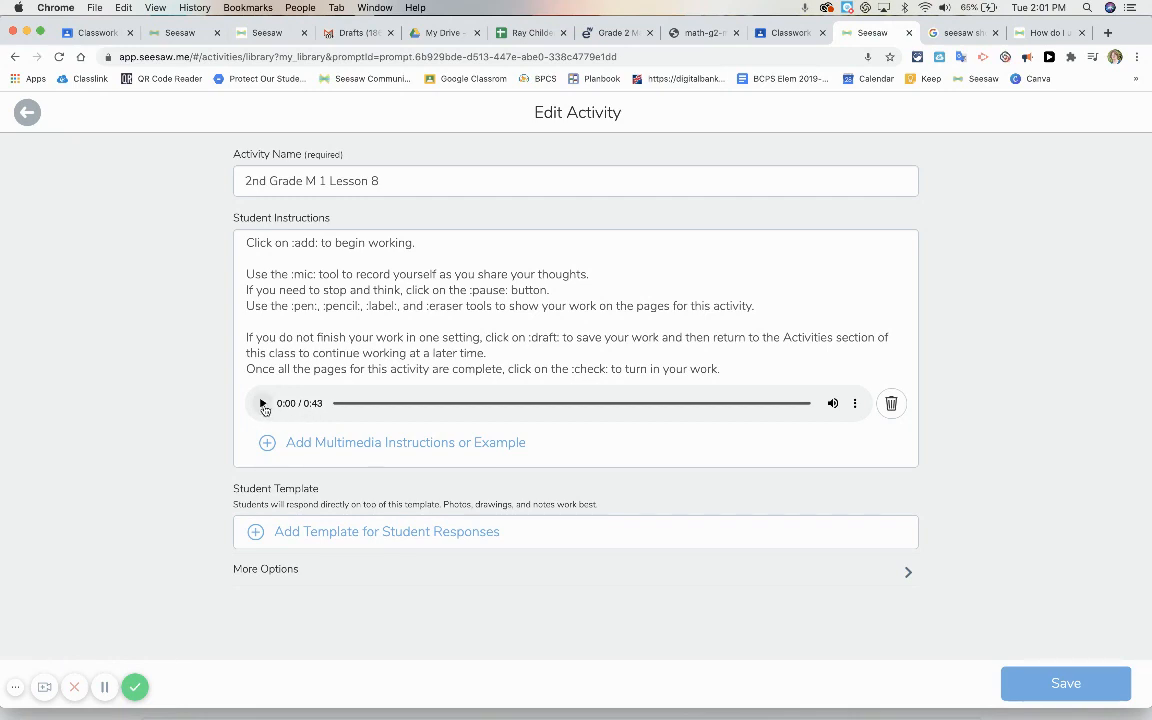
# Save the edited activity and briefly play its voice instructions from the activity preview
pyautogui.click(1045, 684)
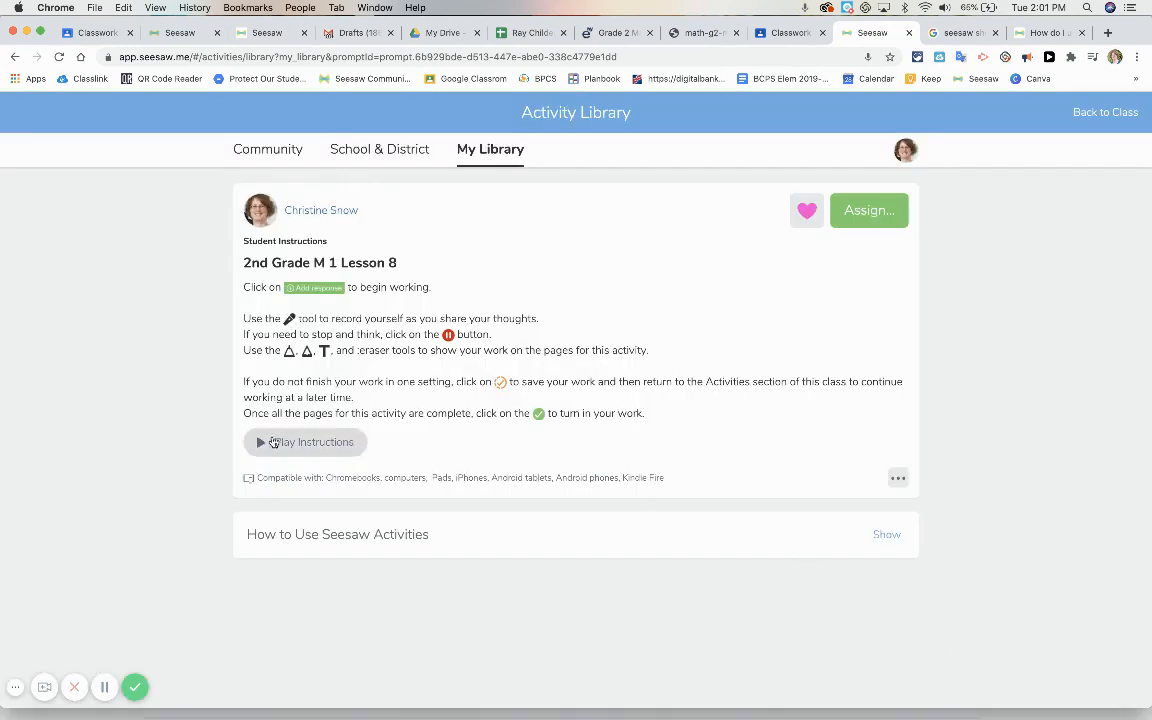
pyautogui.click(290, 443)
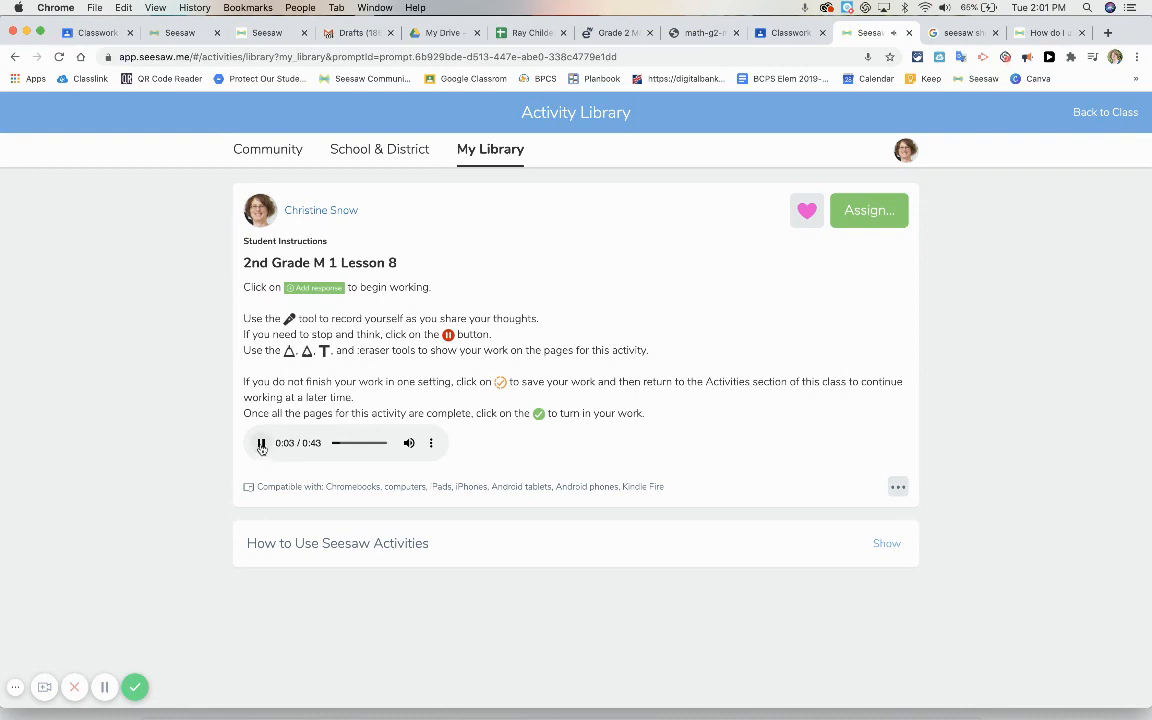
pyautogui.click(261, 444)
# Reopen the activity for editing and start adding a template for student responses
pyautogui.click(898, 487)
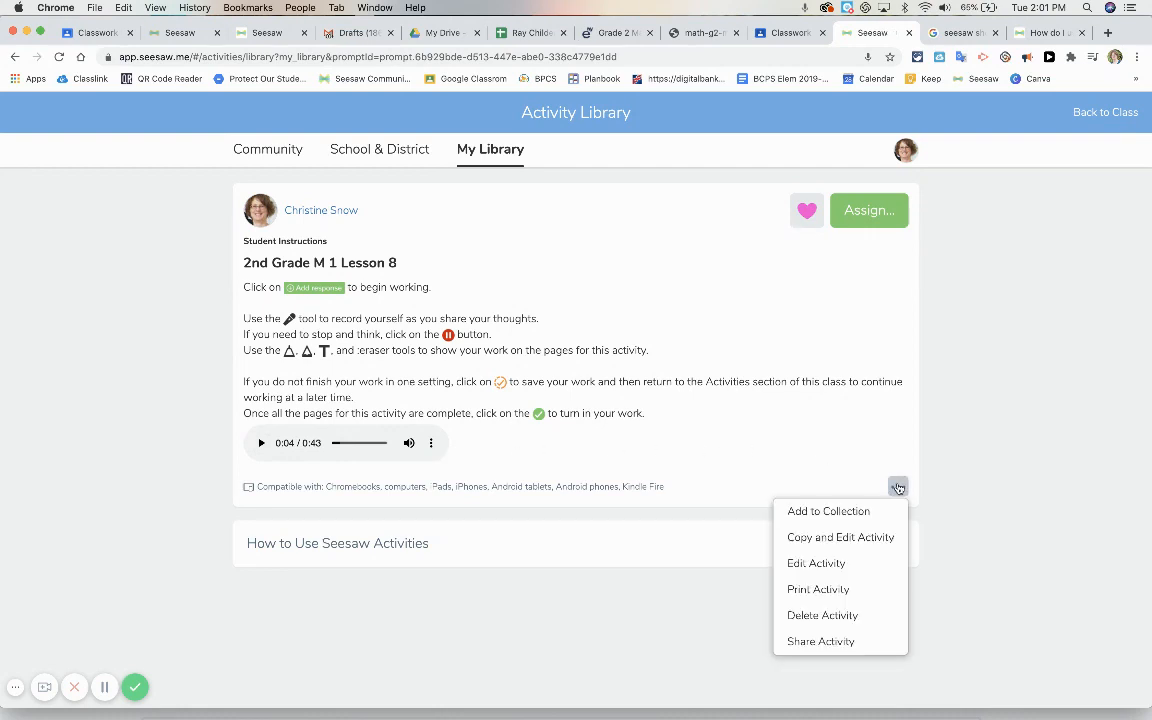
pyautogui.click(823, 568)
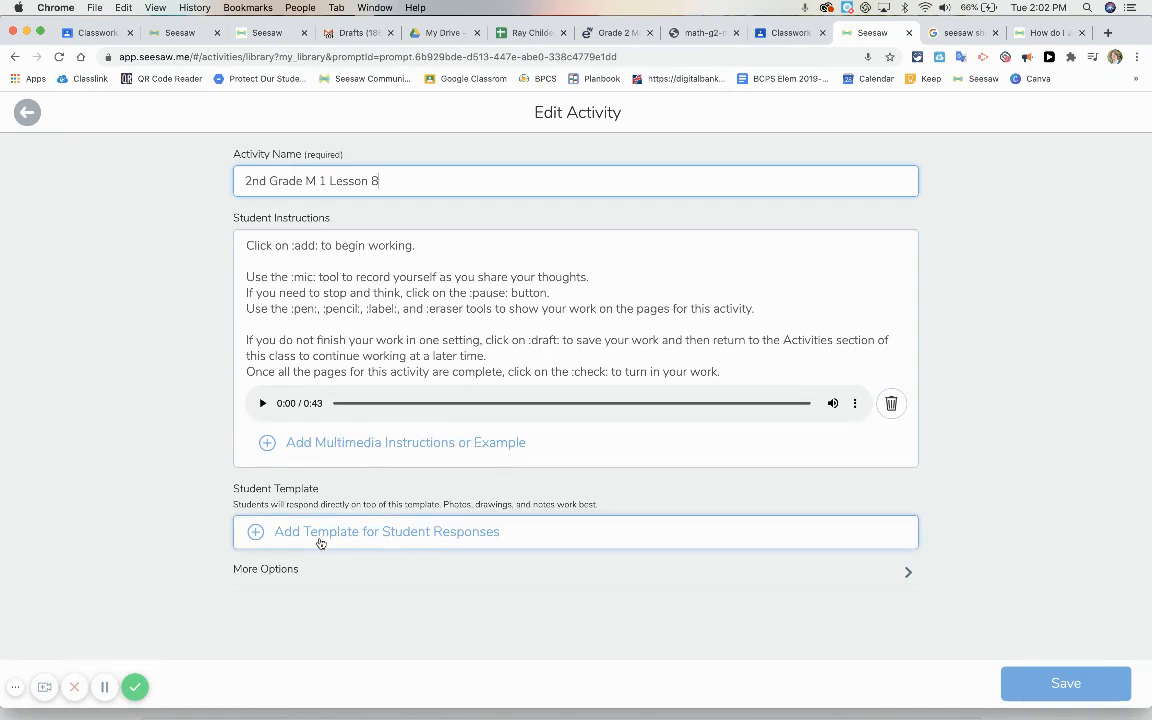
pyautogui.click(410, 535)
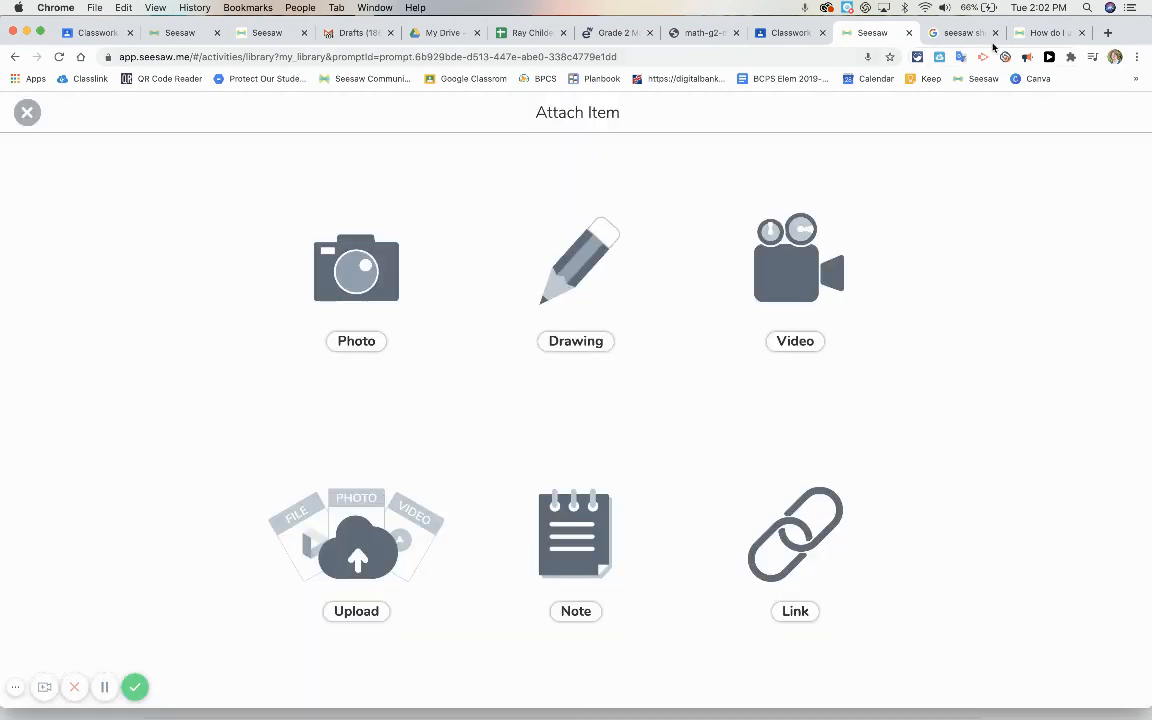
# Capture a screenshot of problems 1a to 1f in math-g2-m1-topic-b-lesson-8.pdf and return to the Seesaw template attachment
pyautogui.click(712, 33)
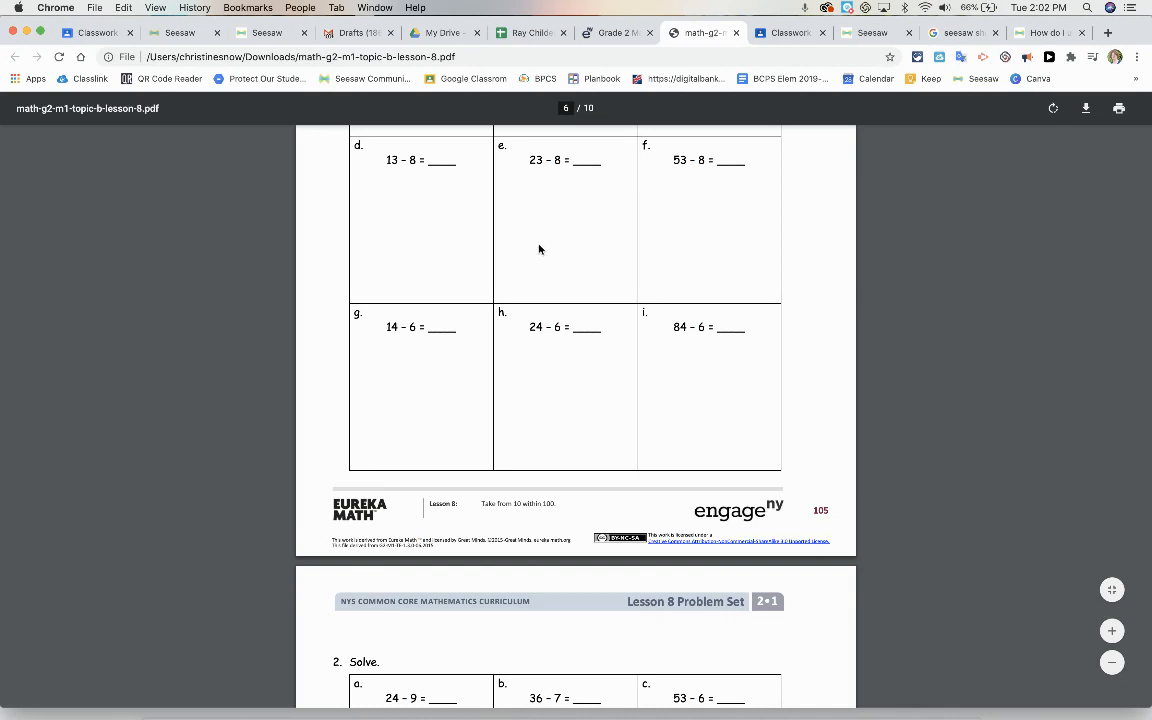
pyautogui.scroll(5, 539, 249)
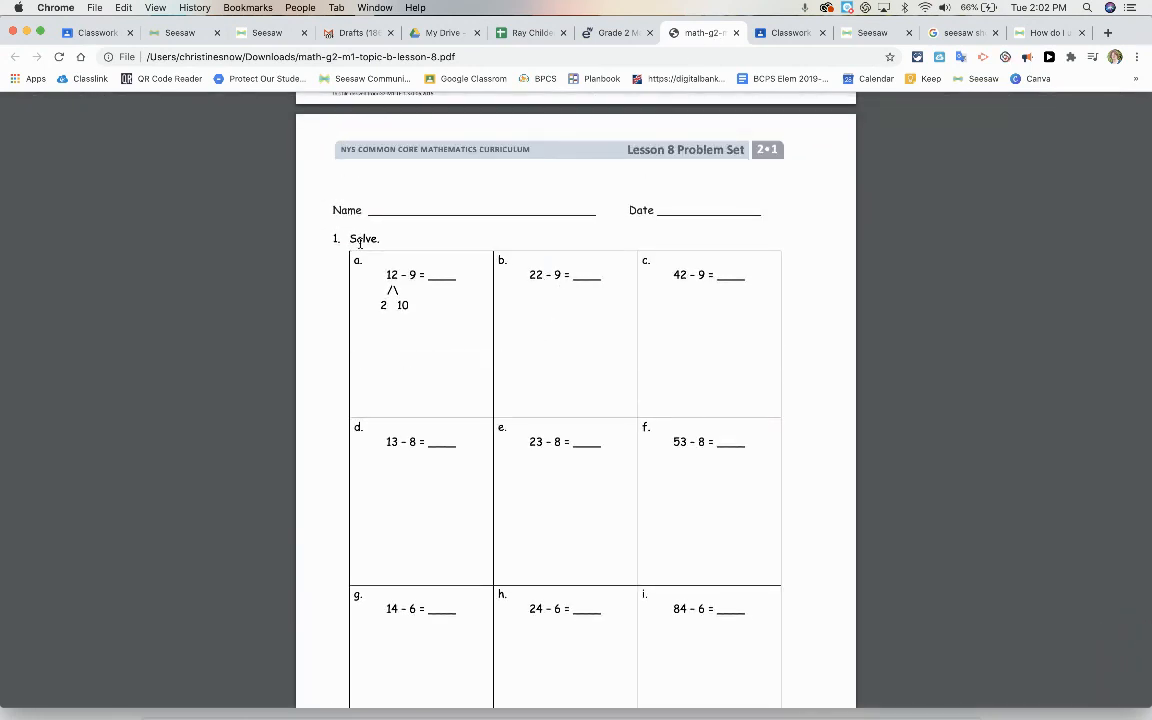
pyautogui.press('super+shift+5')
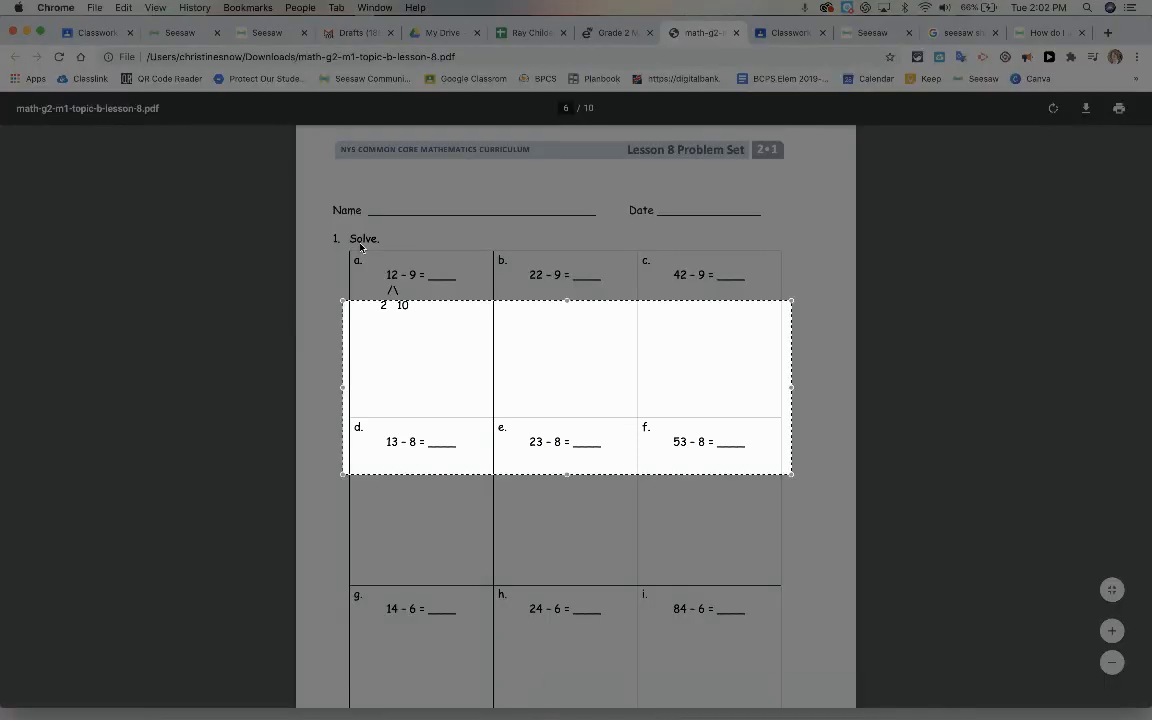
pyautogui.moveTo(404, 303); pyautogui.dragTo(393, 254)
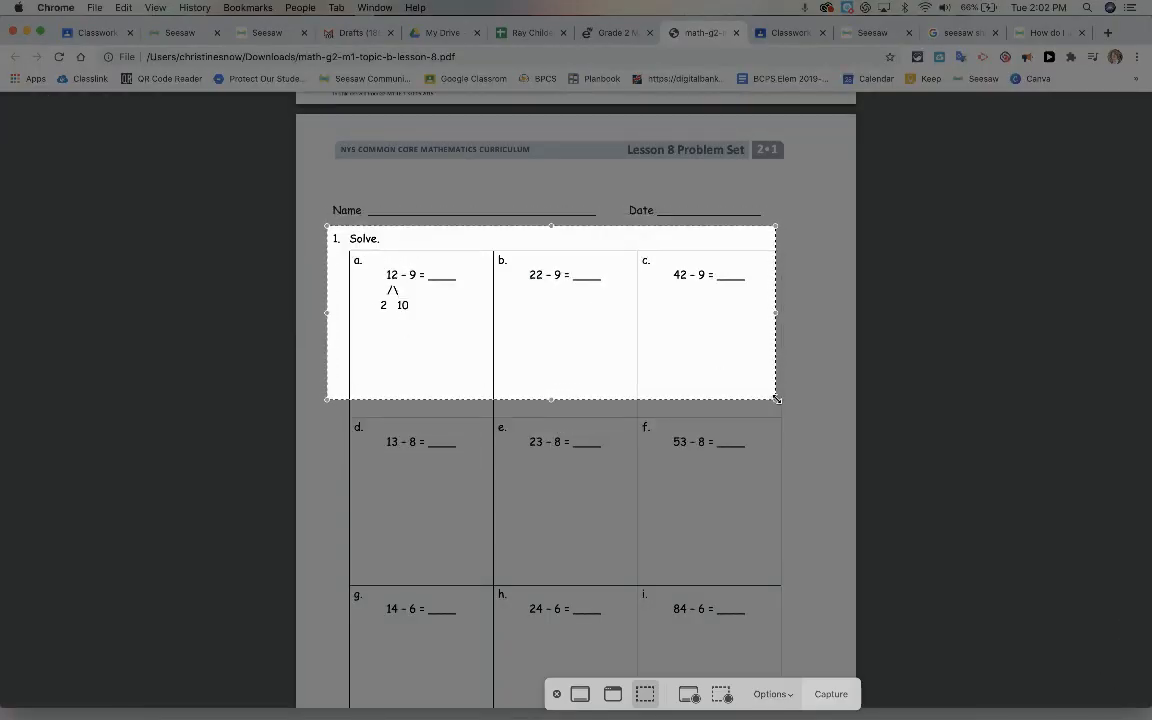
pyautogui.moveTo(777, 399); pyautogui.dragTo(799, 584)
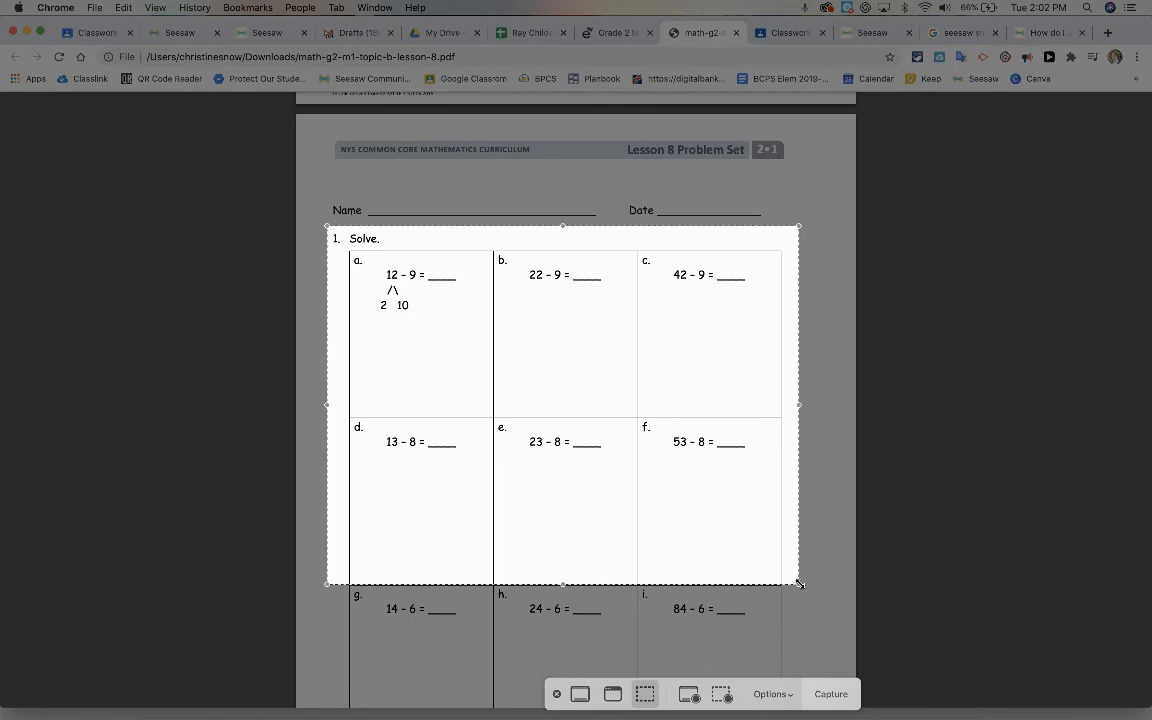
pyautogui.click(826, 694)
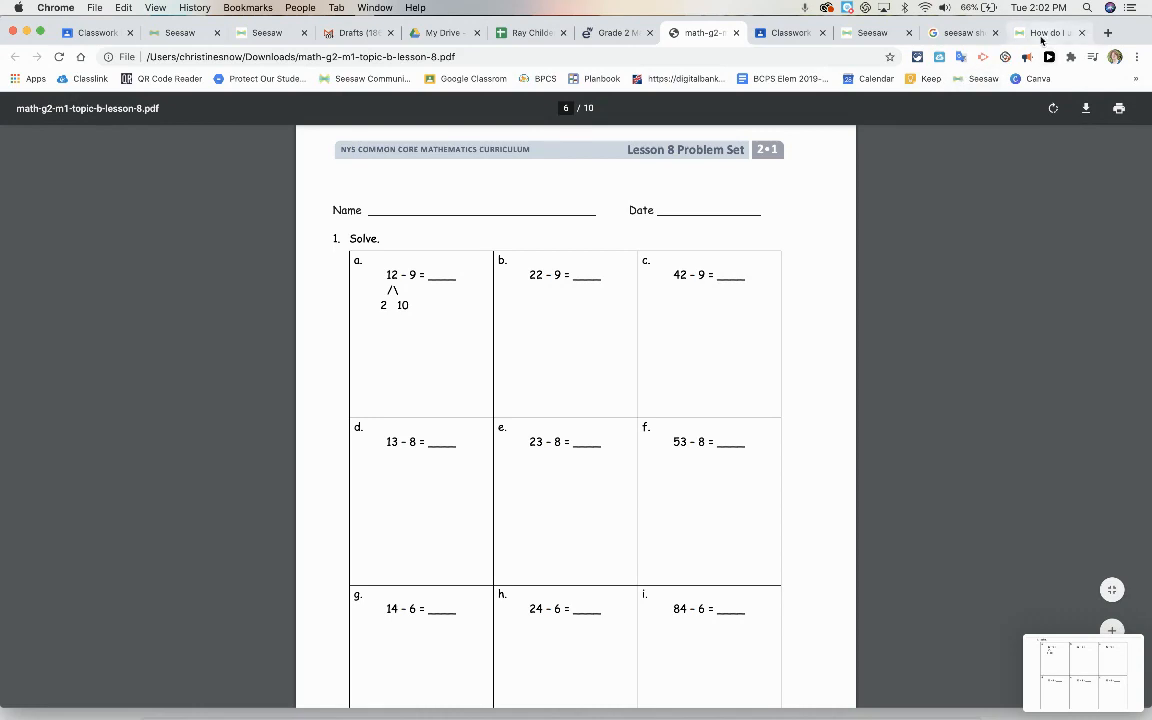
pyautogui.click(845, 33)
pyautogui.click(370, 524)
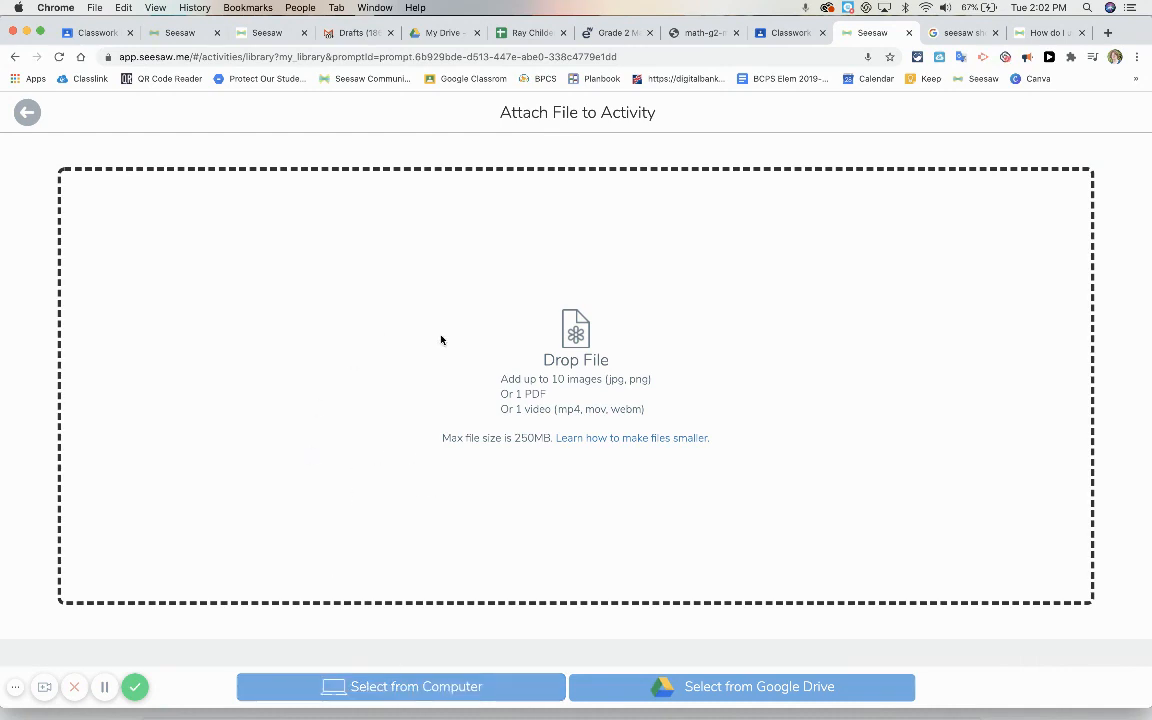
pyautogui.click(27, 111)
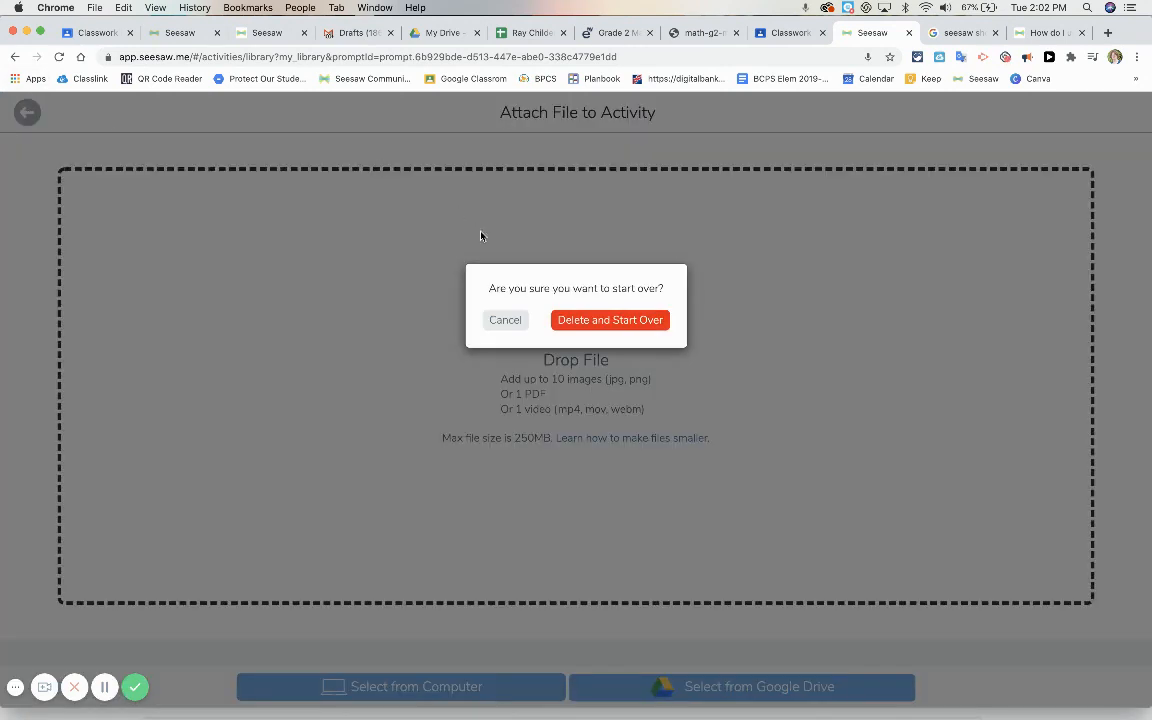
pyautogui.click(578, 322)
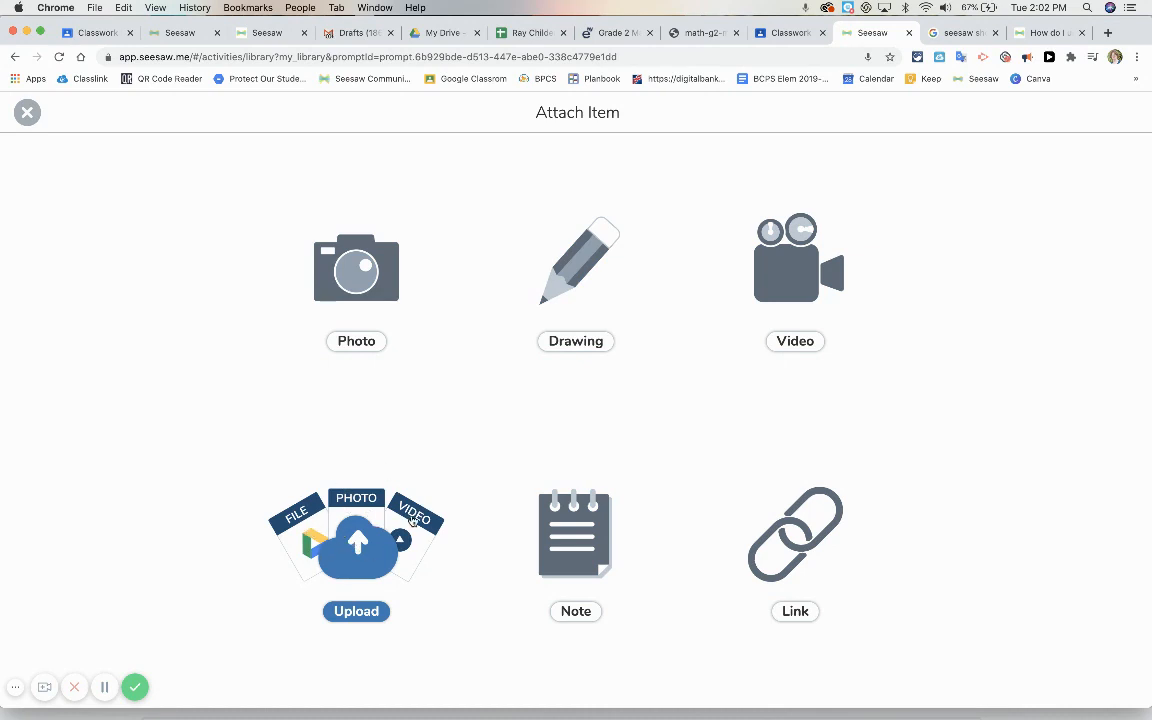
# Upload the three 2020-09-29 screenshots taken at 1.34.48, 1.34.55 and 1.35.04 PM from the computer's Documents folder as template images
pyautogui.click(362, 543)
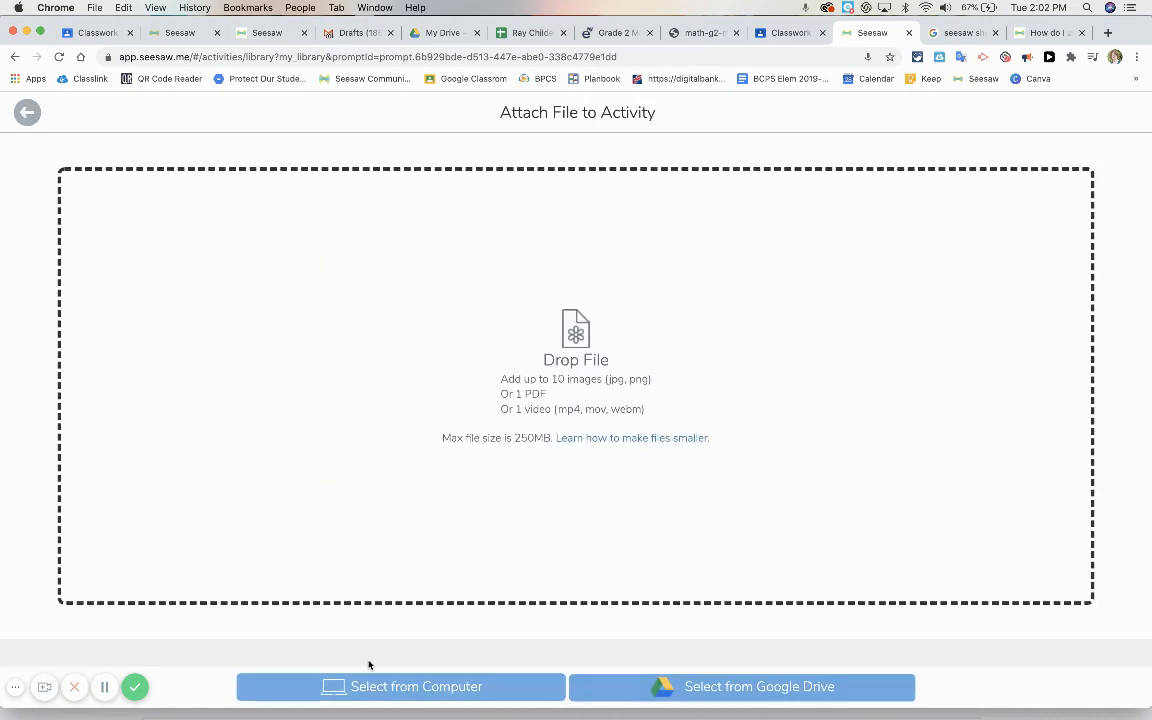
pyautogui.click(385, 690)
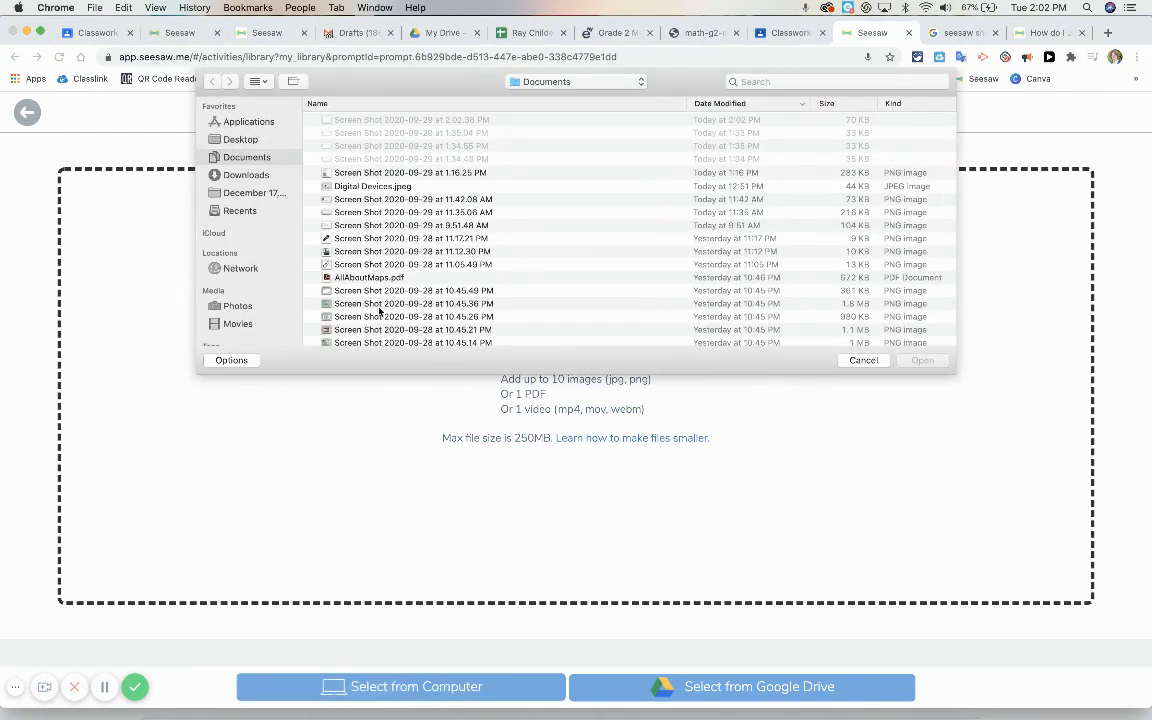
pyautogui.click(353, 160)
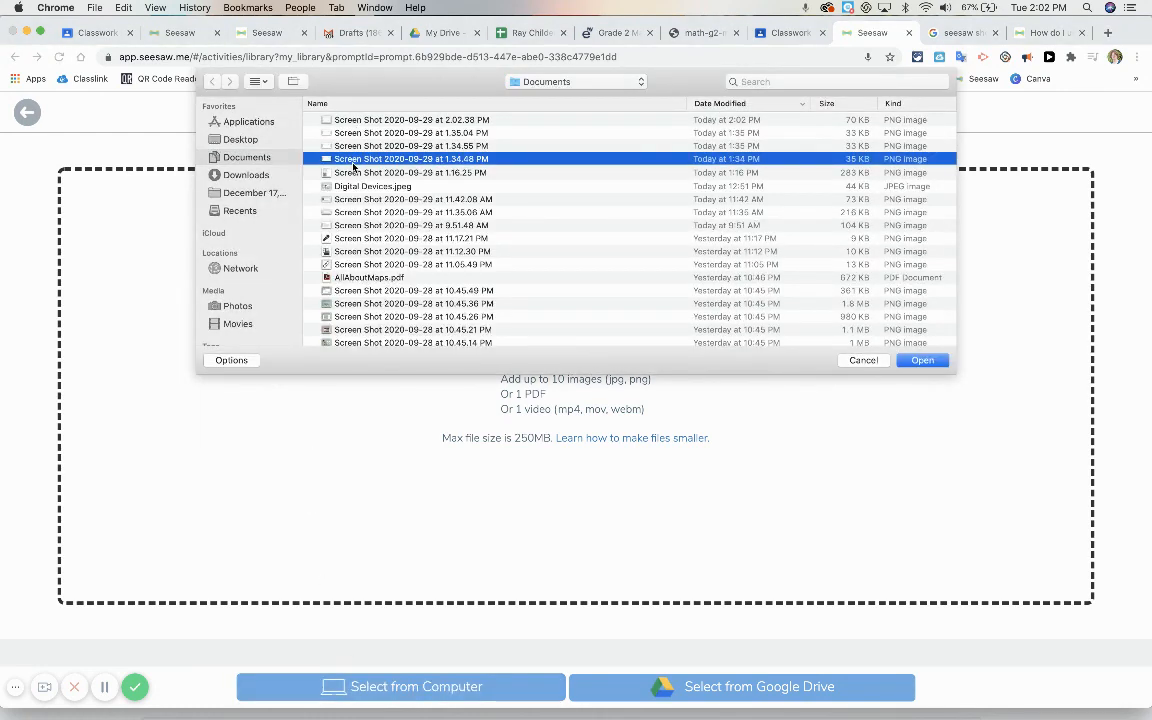
pyautogui.keyDown('shift'); pyautogui.click(350, 136); pyautogui.keyUp('shift')
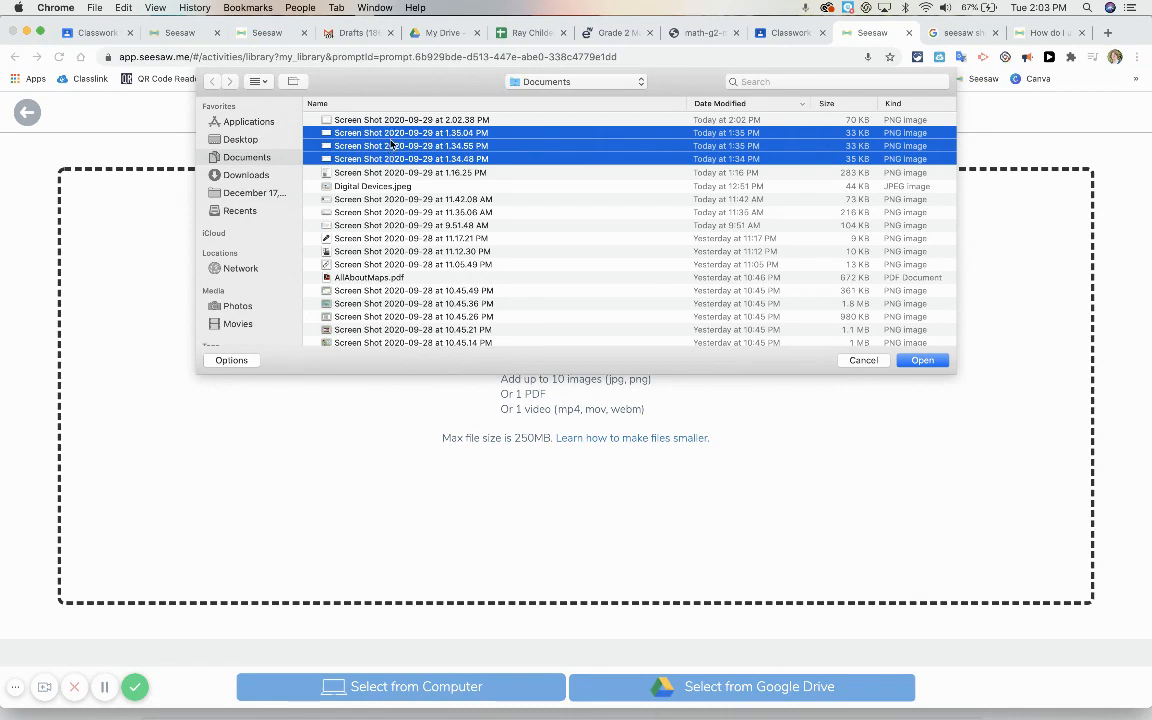
pyautogui.click(918, 360)
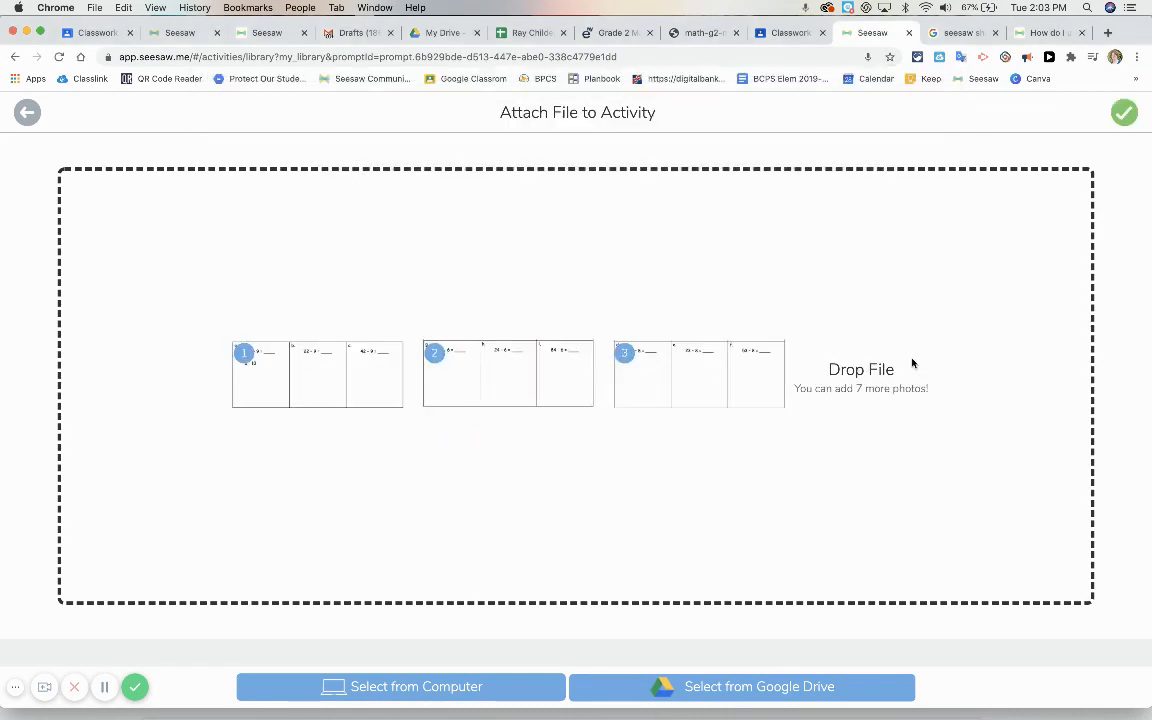
# Reorder the uploaded images so problems d–f come second and g–i third, and attach them to the template
pyautogui.moveTo(589, 369)
pyautogui.click(623, 395)
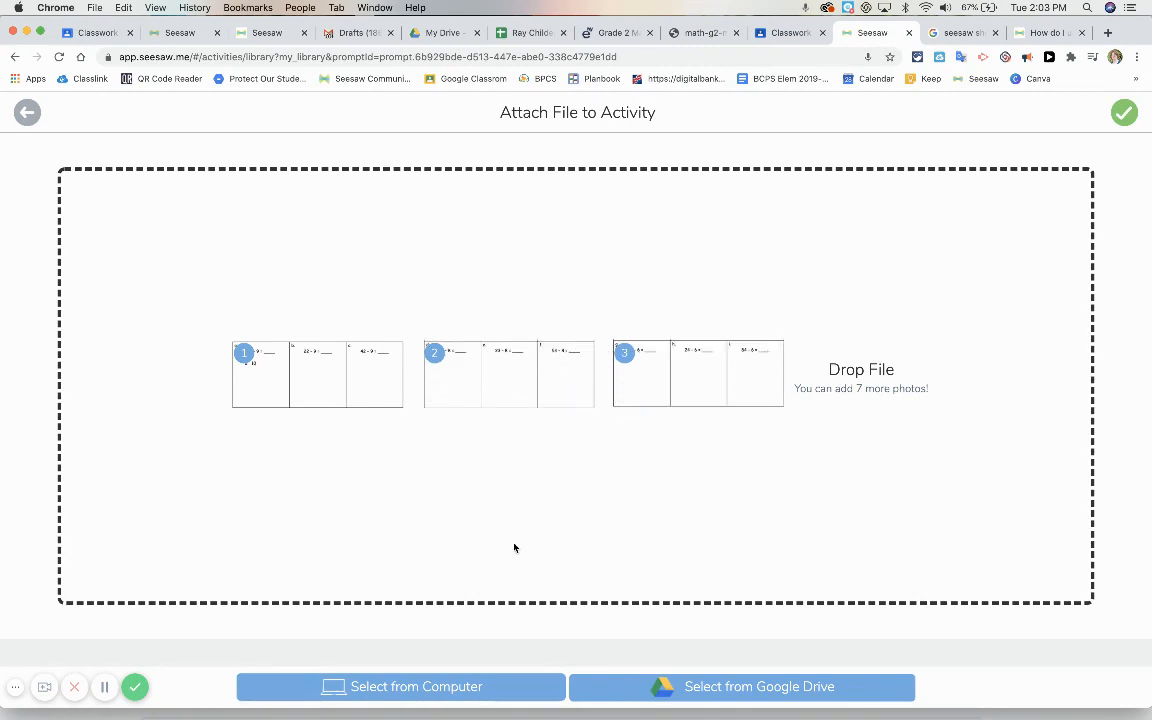
pyautogui.click(1121, 116)
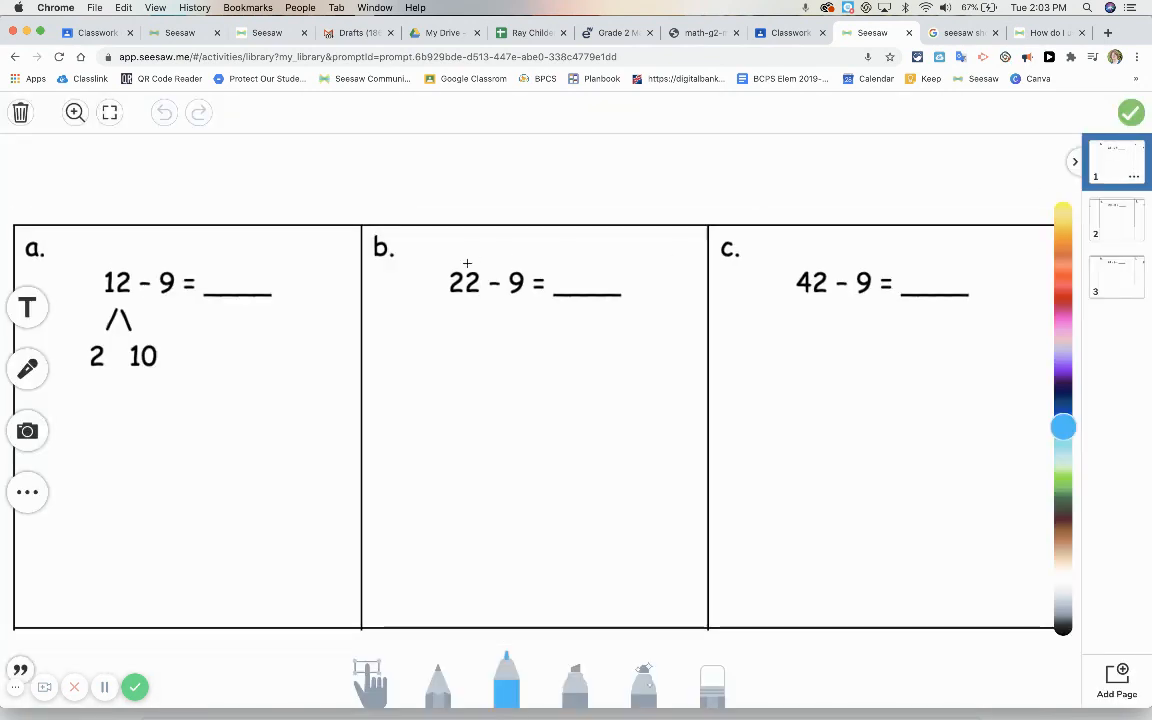
# Erase the stray blue dot under problem b on template page 1
pyautogui.click(371, 680)
pyautogui.click(712, 680)
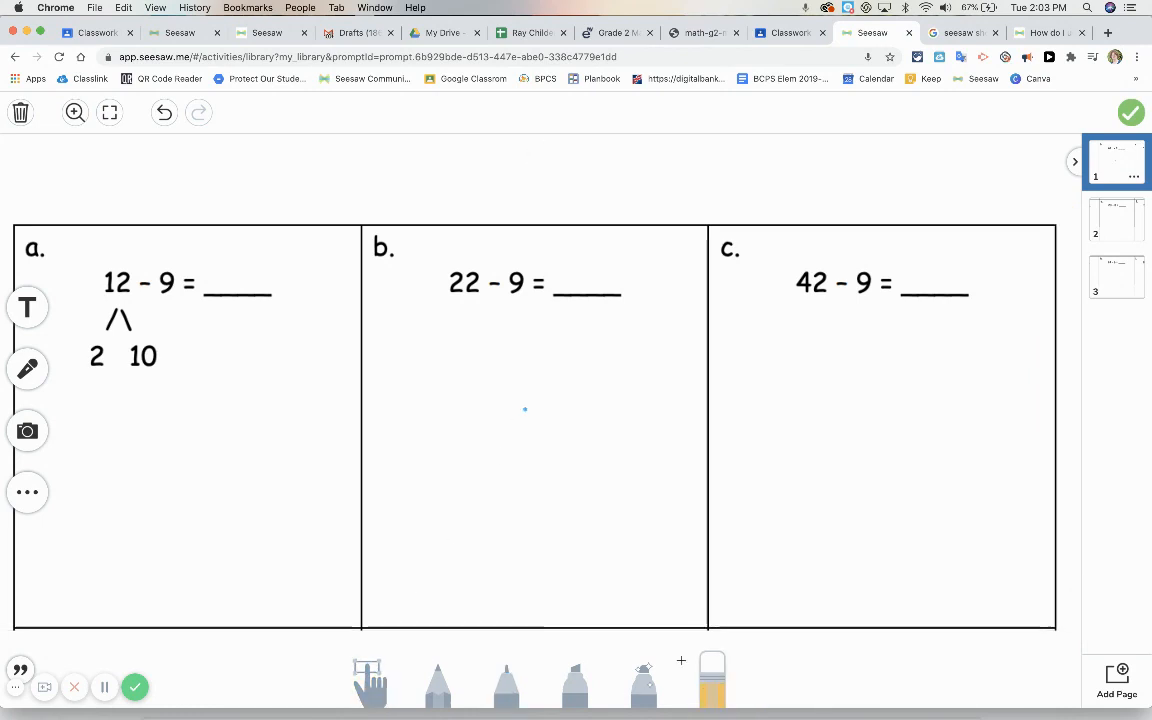
# Unlock the problems a–c image on page 1, shrink it slightly to clear the tool buttons, move it down and lock it again
pyautogui.click(370, 680)
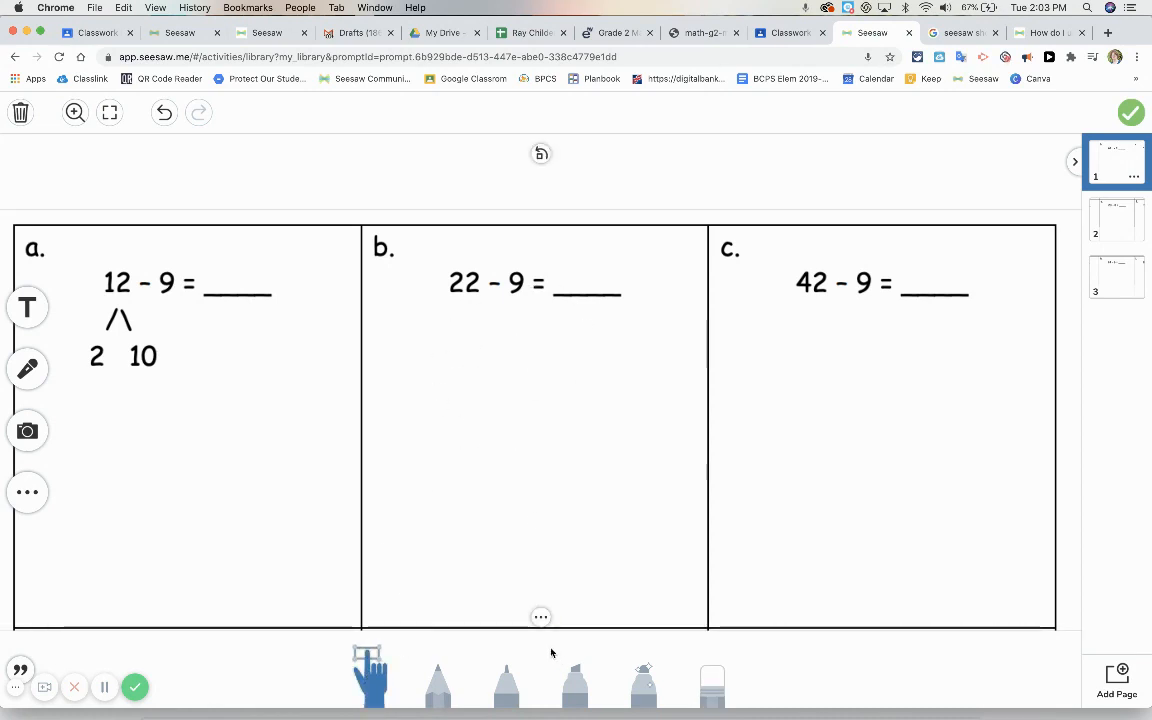
pyautogui.click(540, 617)
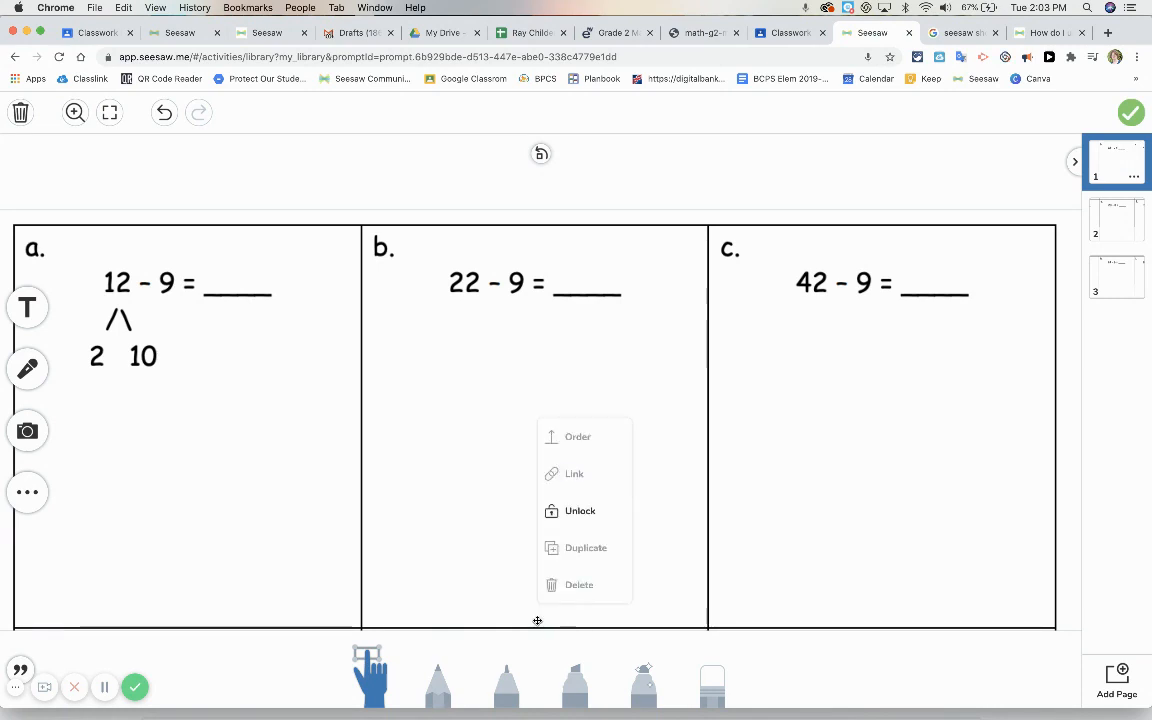
pyautogui.click(565, 510)
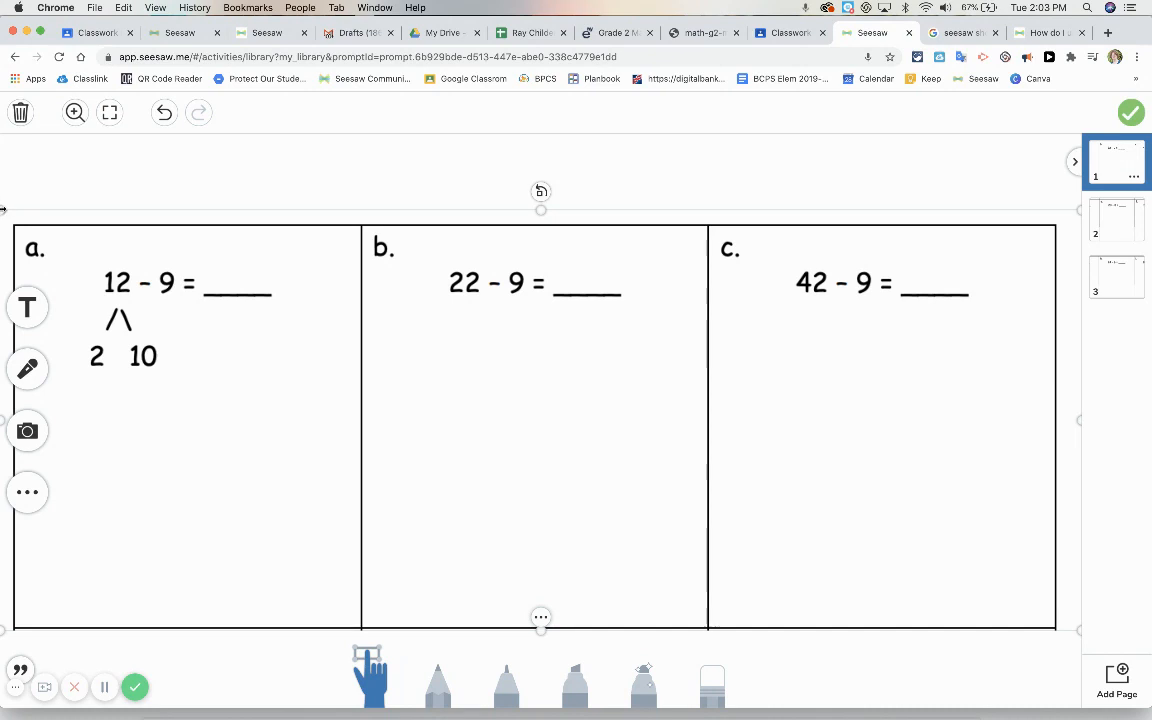
pyautogui.moveTo(1, 212)
pyautogui.mouseDown()
pyautogui.moveTo(26, 219)
pyautogui.moveTo(1, 220)
pyautogui.mouseUp()
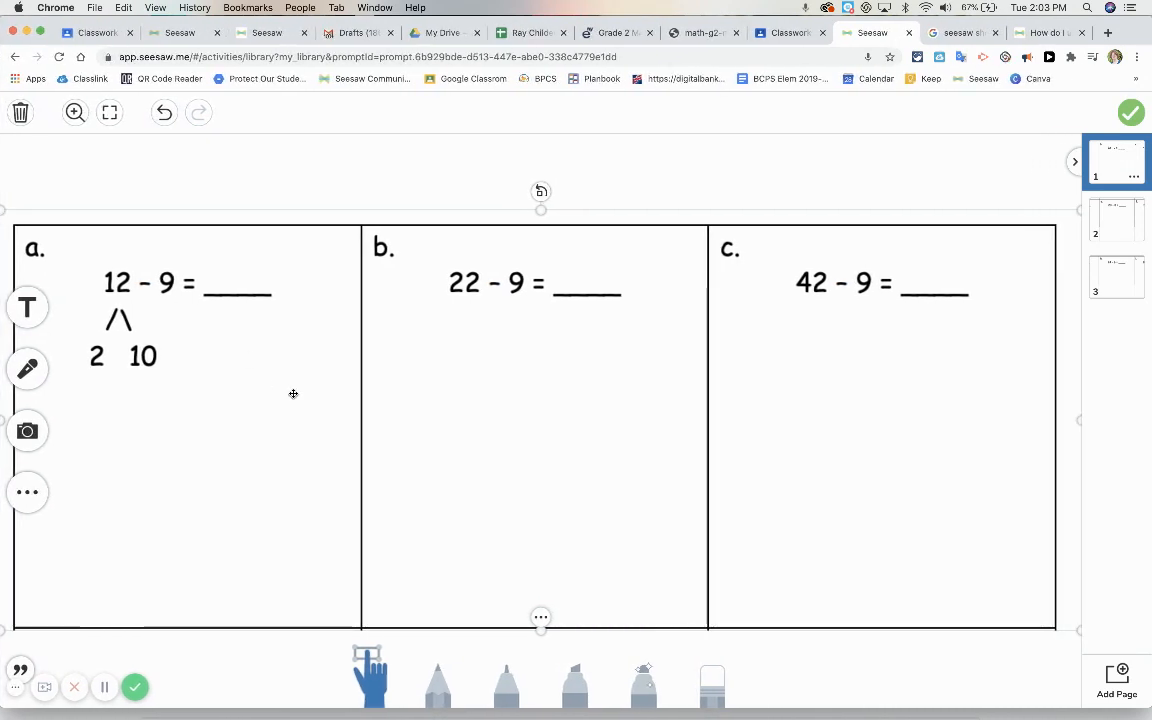
pyautogui.click(541, 616)
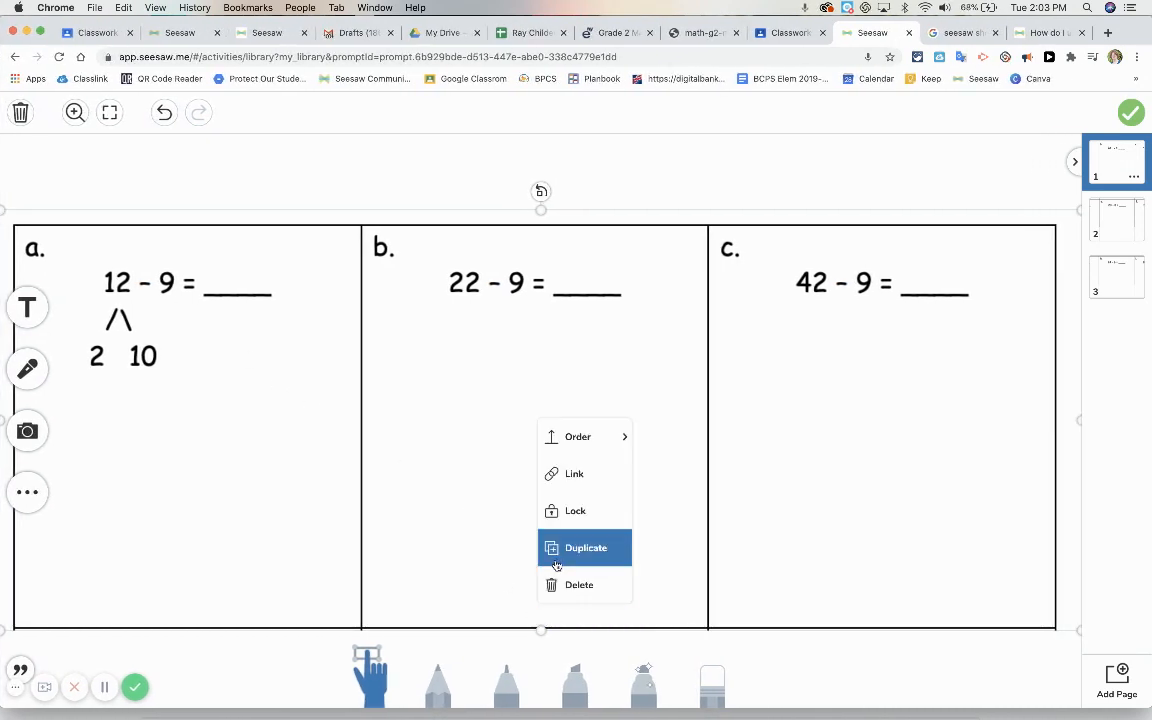
pyautogui.click(104, 248)
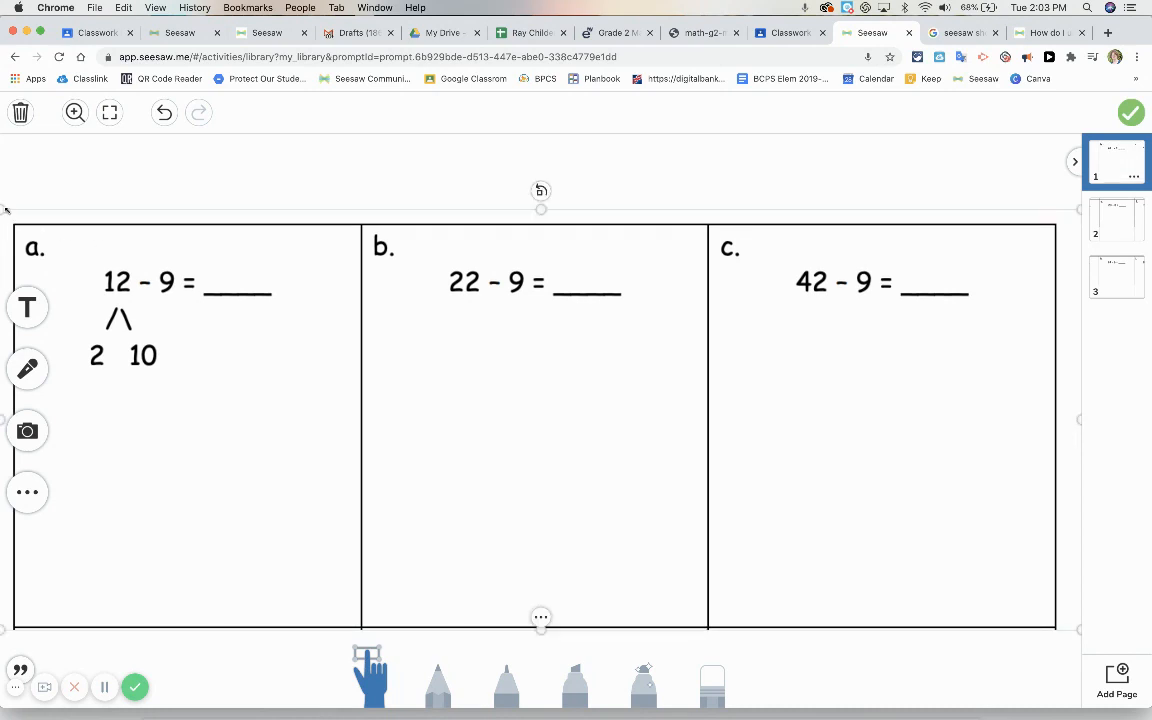
pyautogui.moveTo(2, 208); pyautogui.dragTo(34, 217)
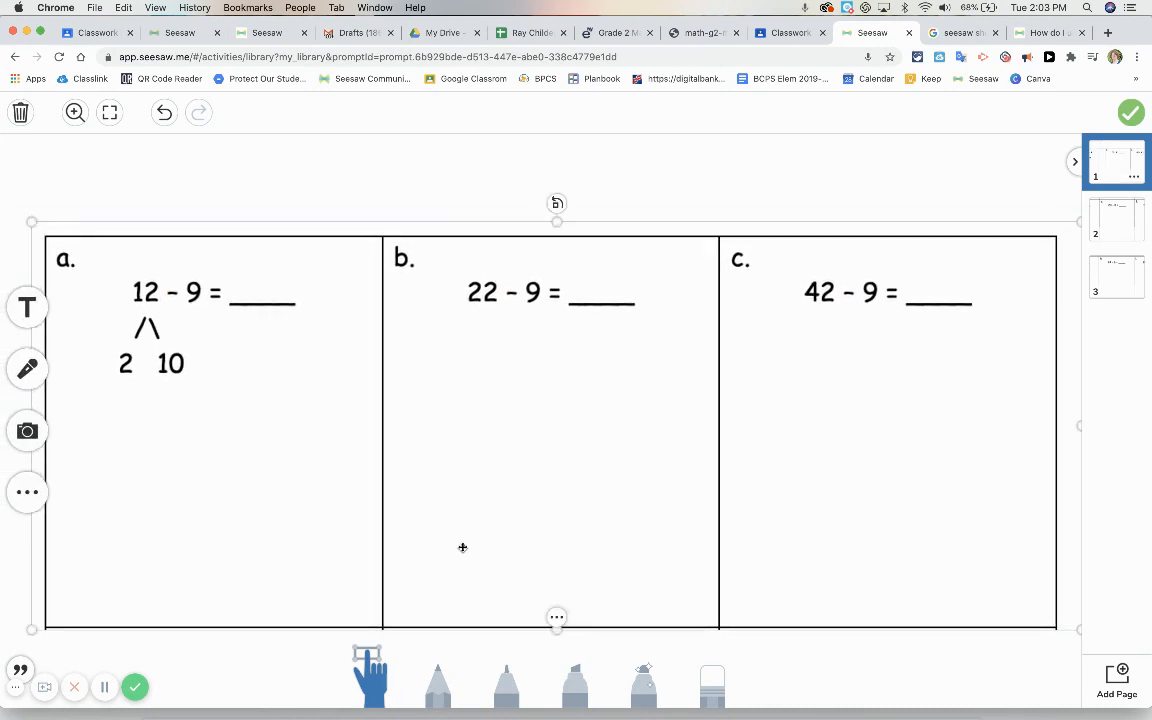
pyautogui.moveTo(517, 480); pyautogui.dragTo(519, 486)
pyautogui.click(559, 617)
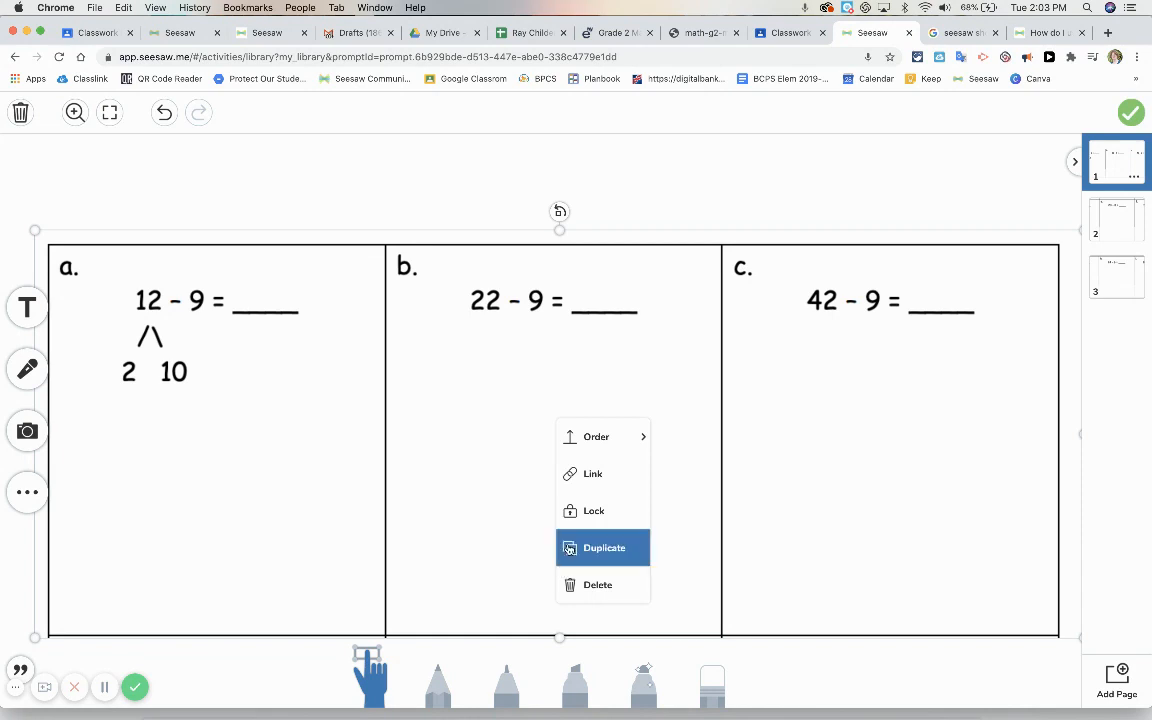
pyautogui.click(579, 512)
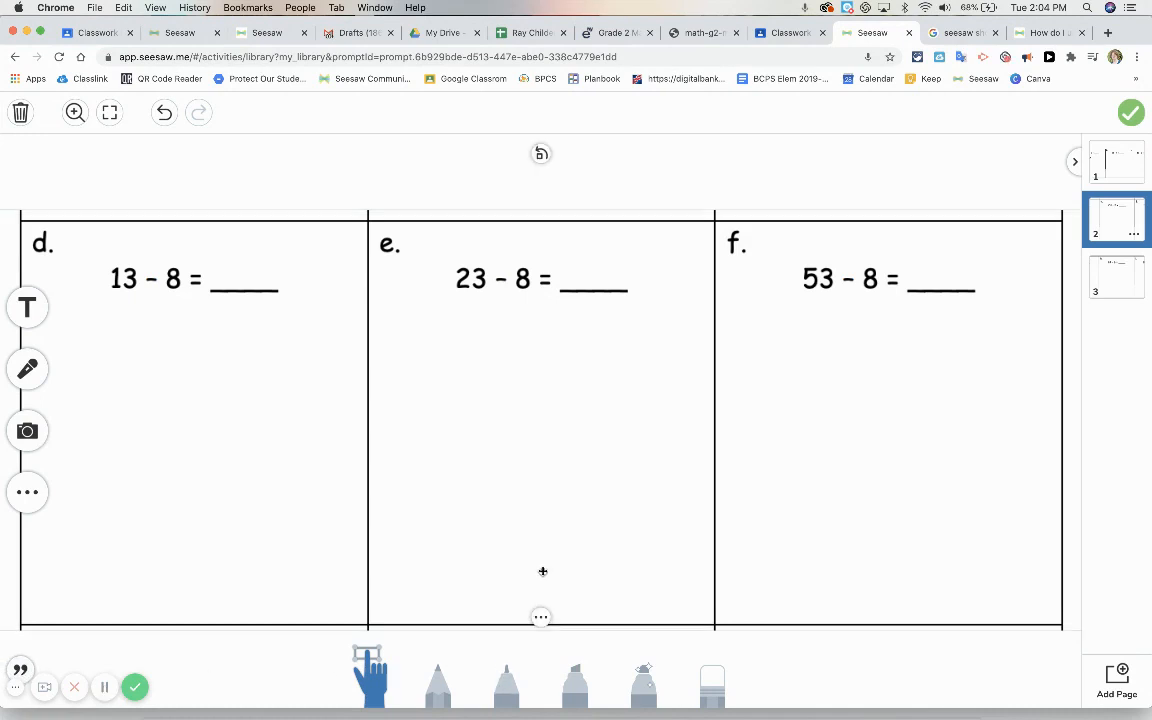
# Unlock the problems d–f image on page 2, move it down, shrink it slightly and lock it again
pyautogui.click(540, 617)
pyautogui.click(556, 511)
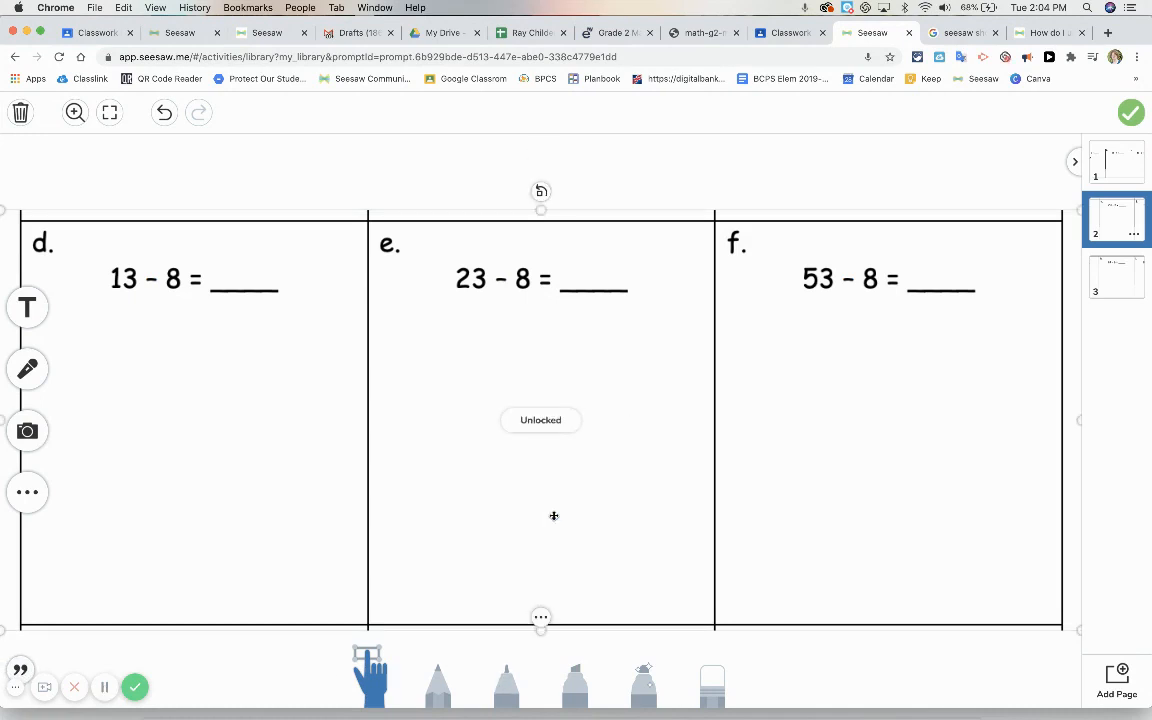
pyautogui.moveTo(547, 509); pyautogui.dragTo(556, 552)
pyautogui.moveTo(12, 253); pyautogui.dragTo(37, 263)
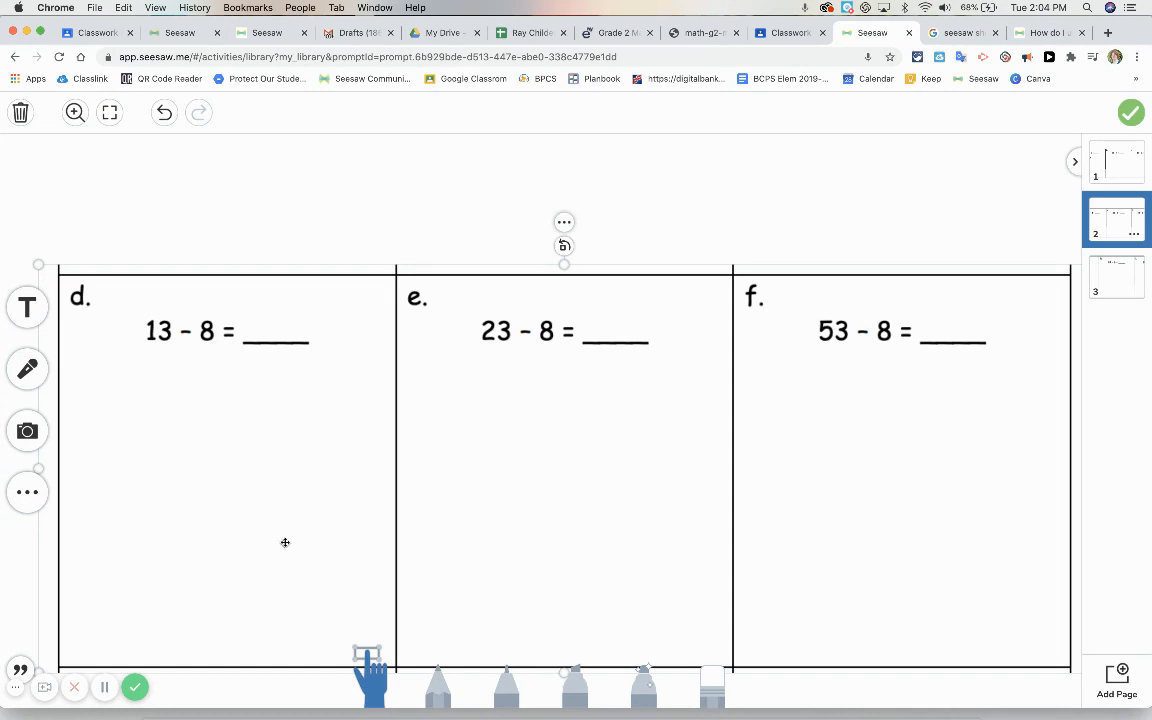
pyautogui.click(564, 222)
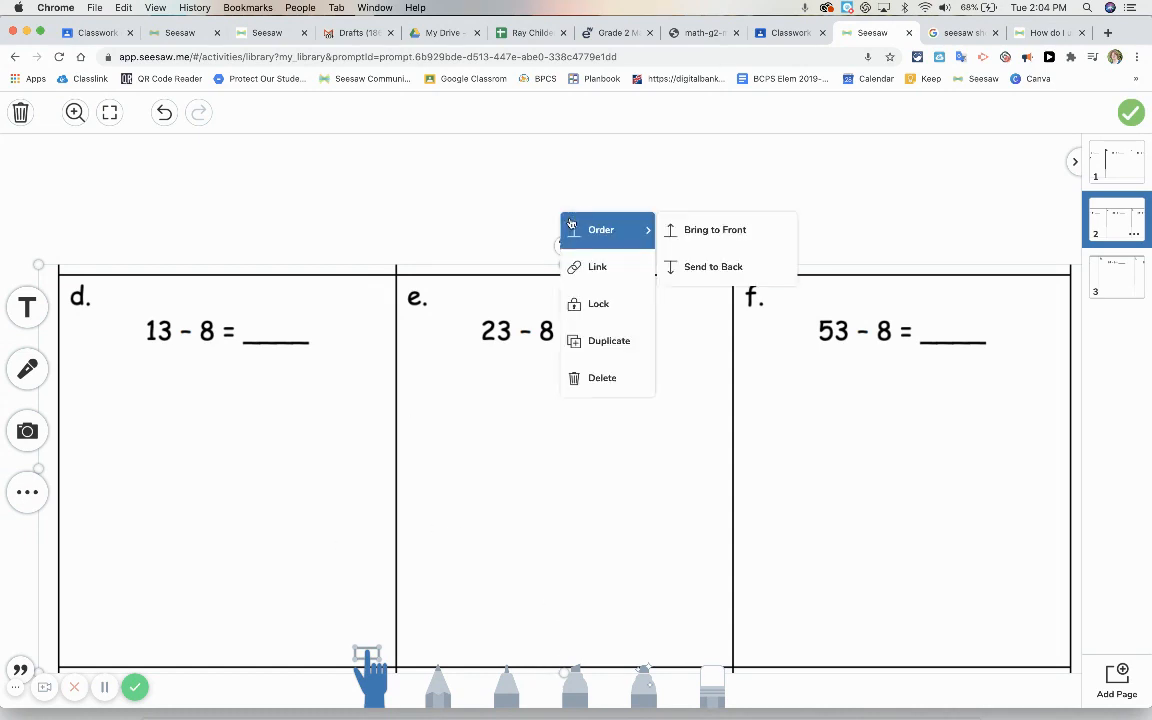
pyautogui.click(600, 305)
# Unlock the problems g–i image on page 3, shrink it slightly, move it down and lock it again
pyautogui.click(1122, 273)
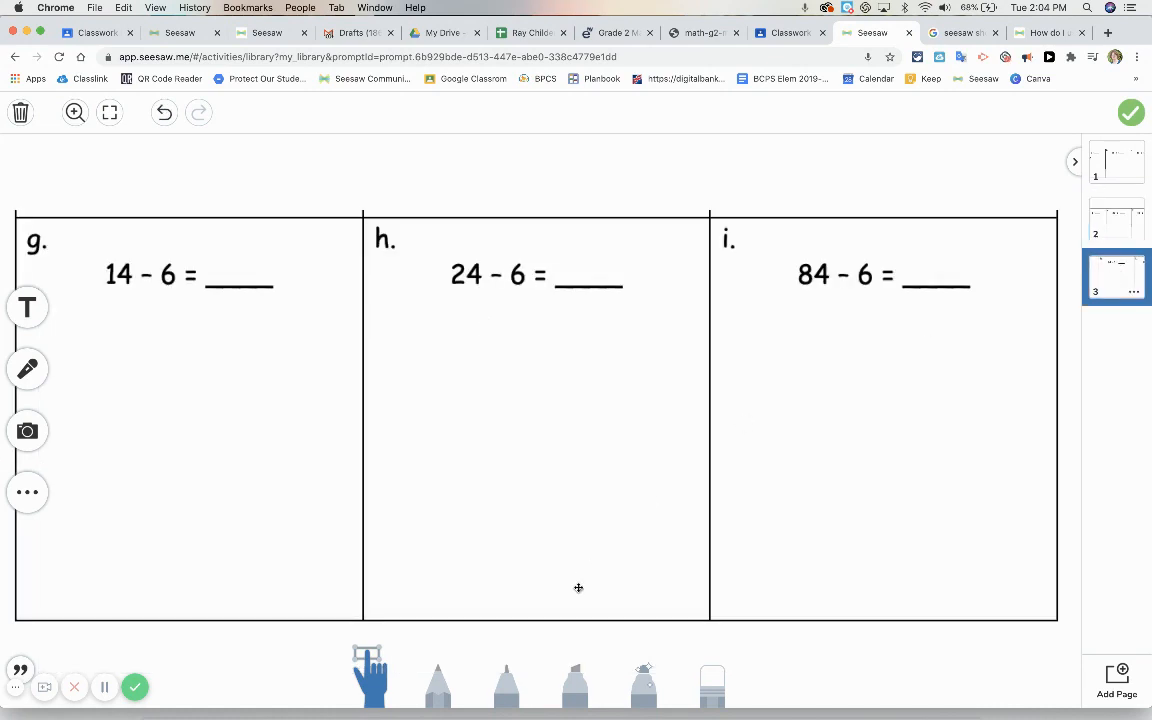
pyautogui.click(450, 486)
pyautogui.click(540, 617)
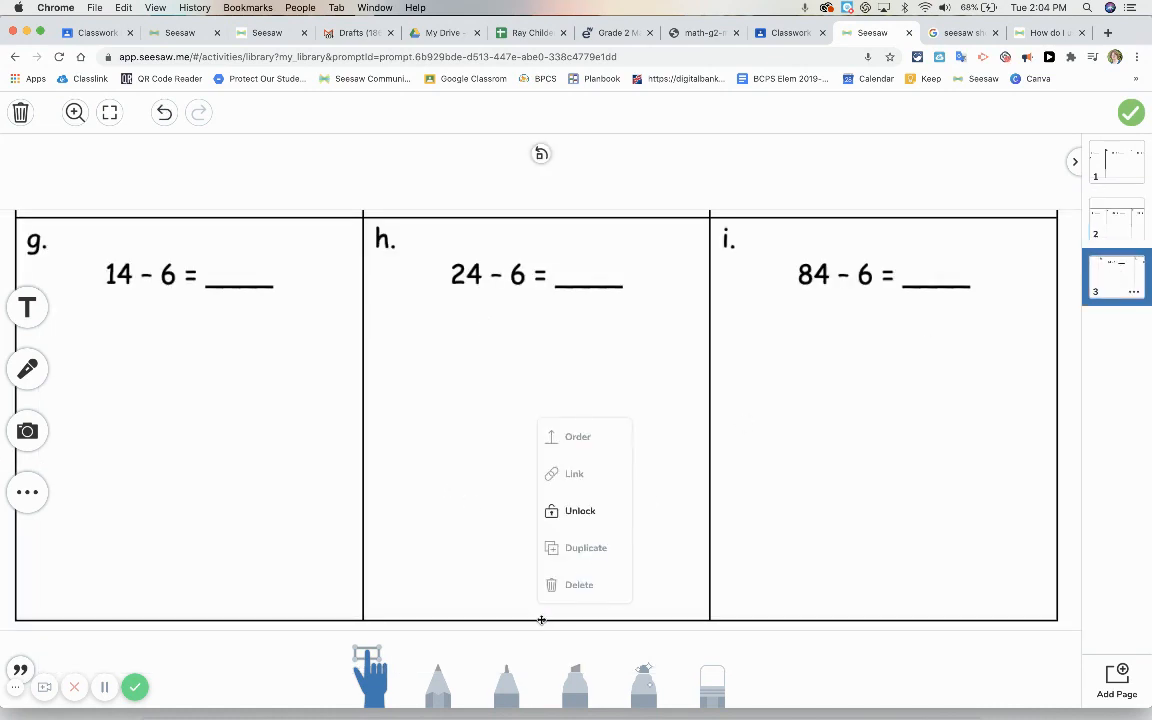
pyautogui.click(568, 512)
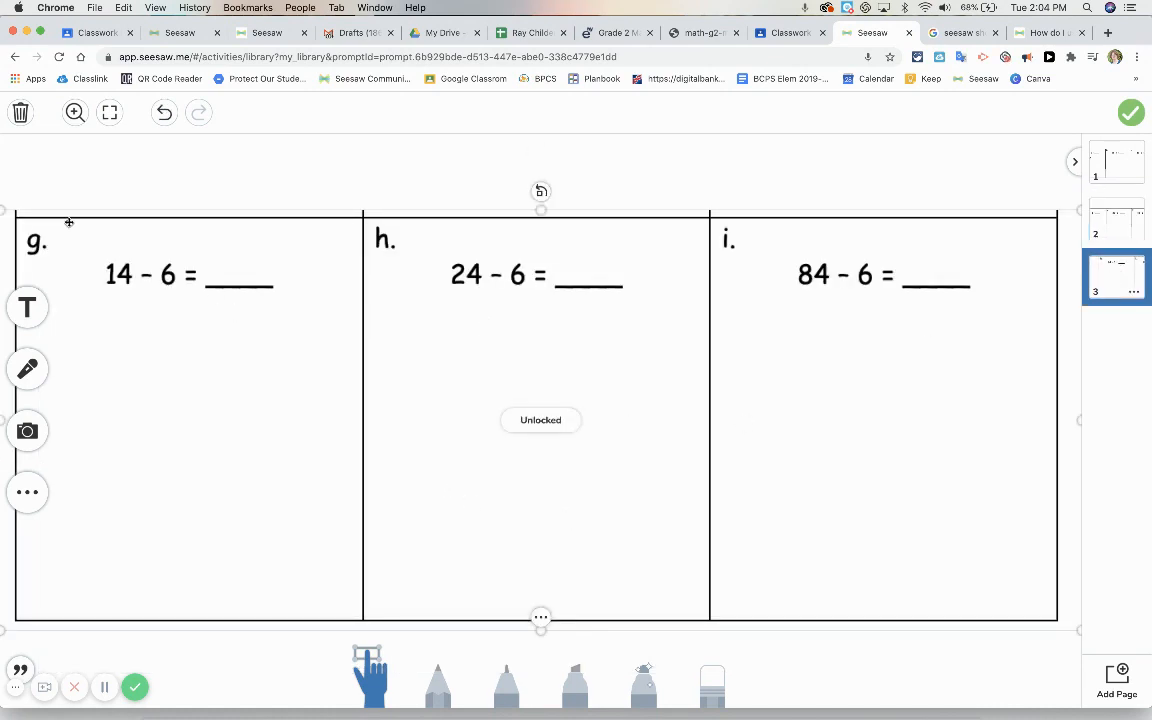
pyautogui.moveTo(3, 211); pyautogui.dragTo(45, 227)
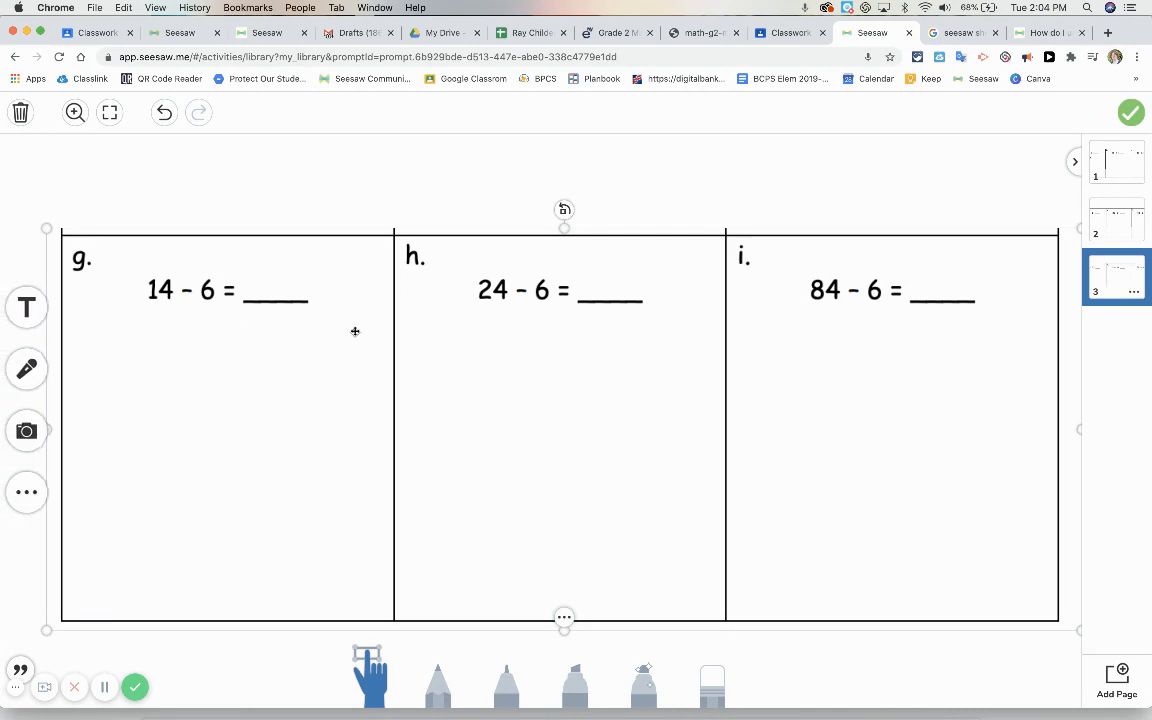
pyautogui.moveTo(483, 357); pyautogui.dragTo(479, 385)
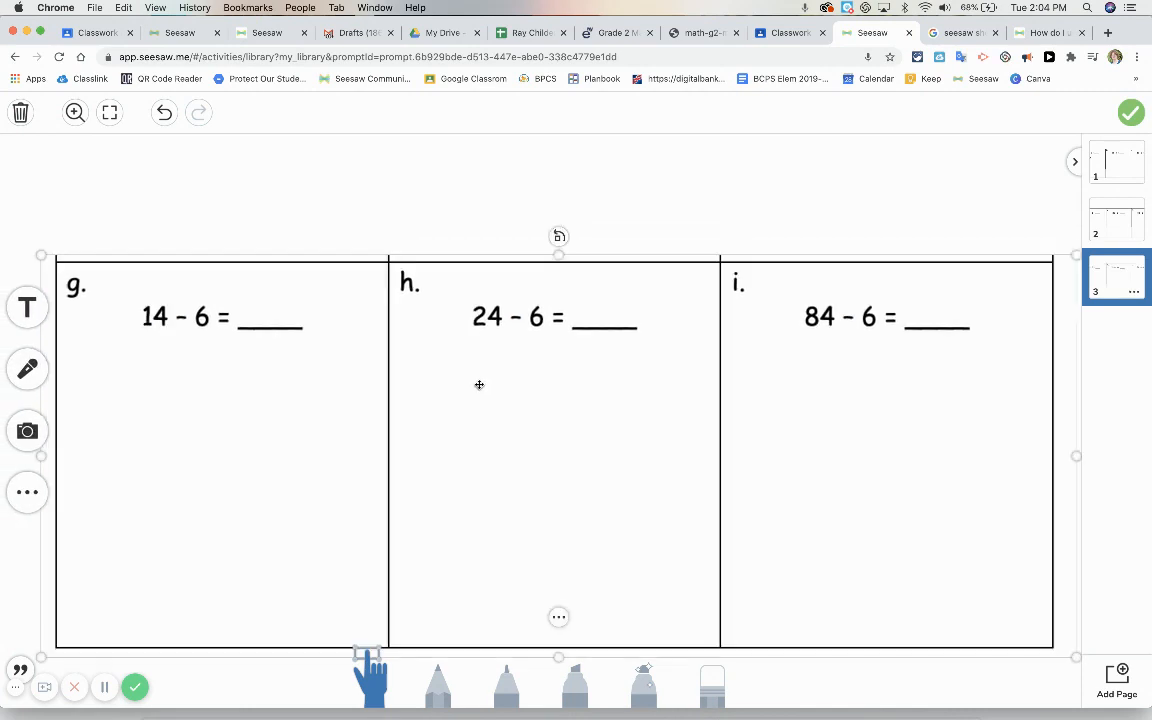
pyautogui.click(558, 617)
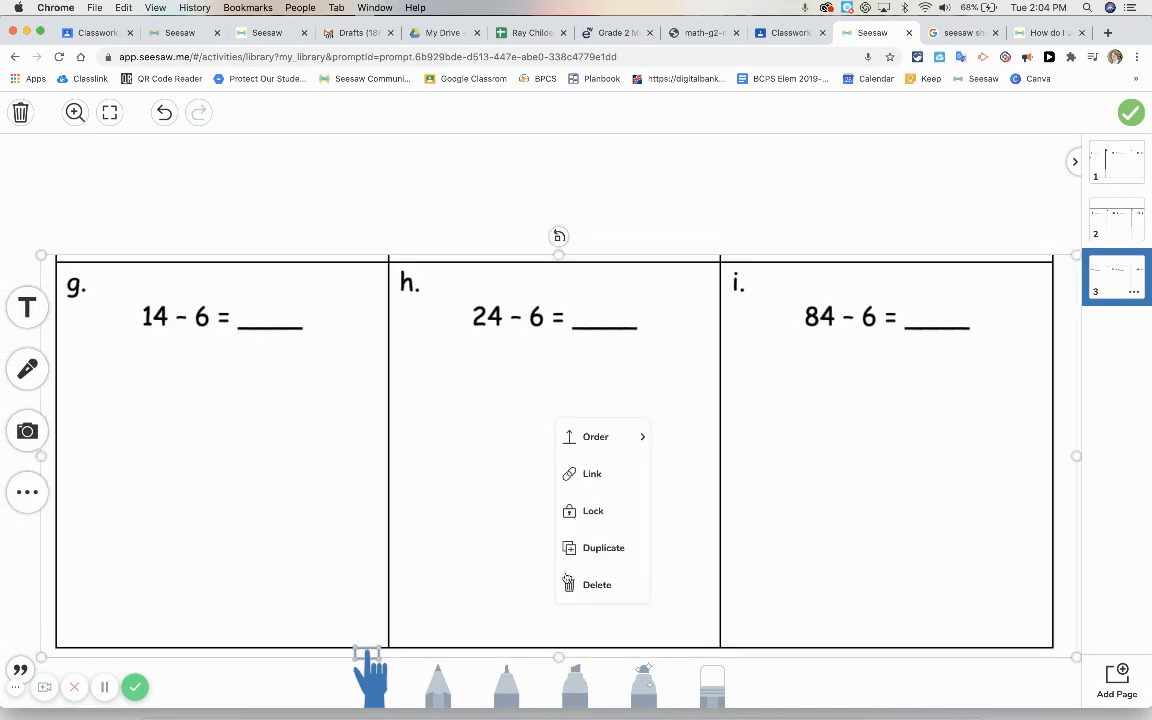
pyautogui.click(578, 518)
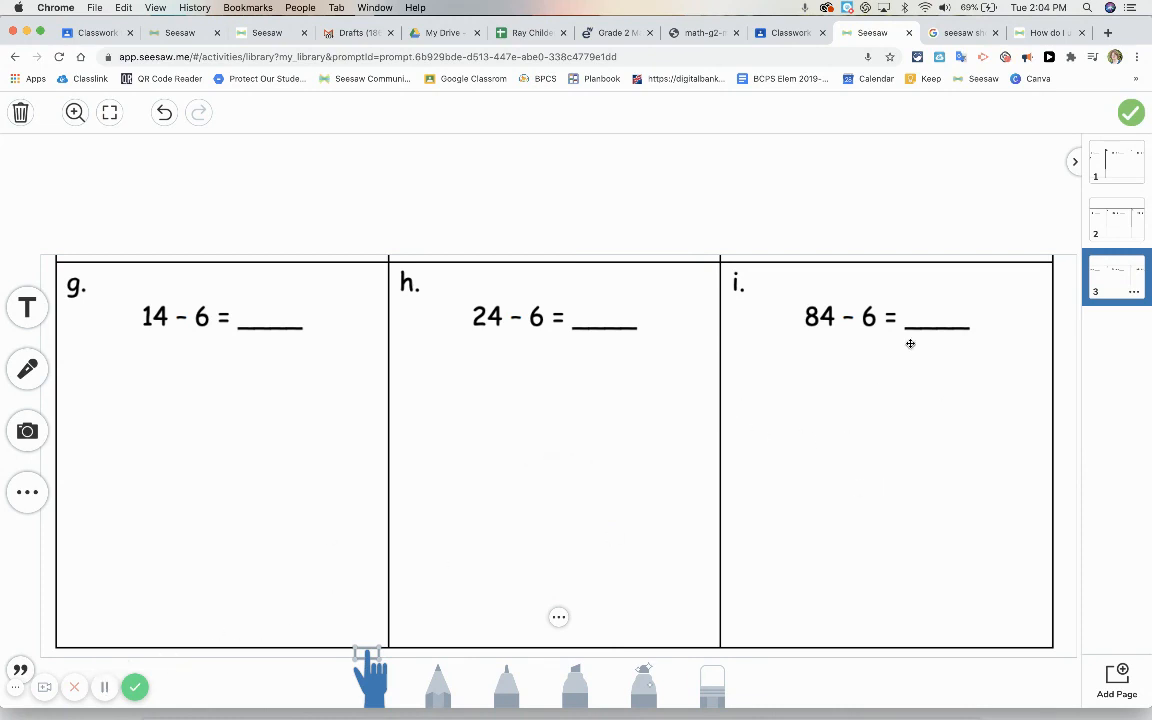
# Add a text label on template page 1 reading "Solve these problems use the"
pyautogui.click(1102, 175)
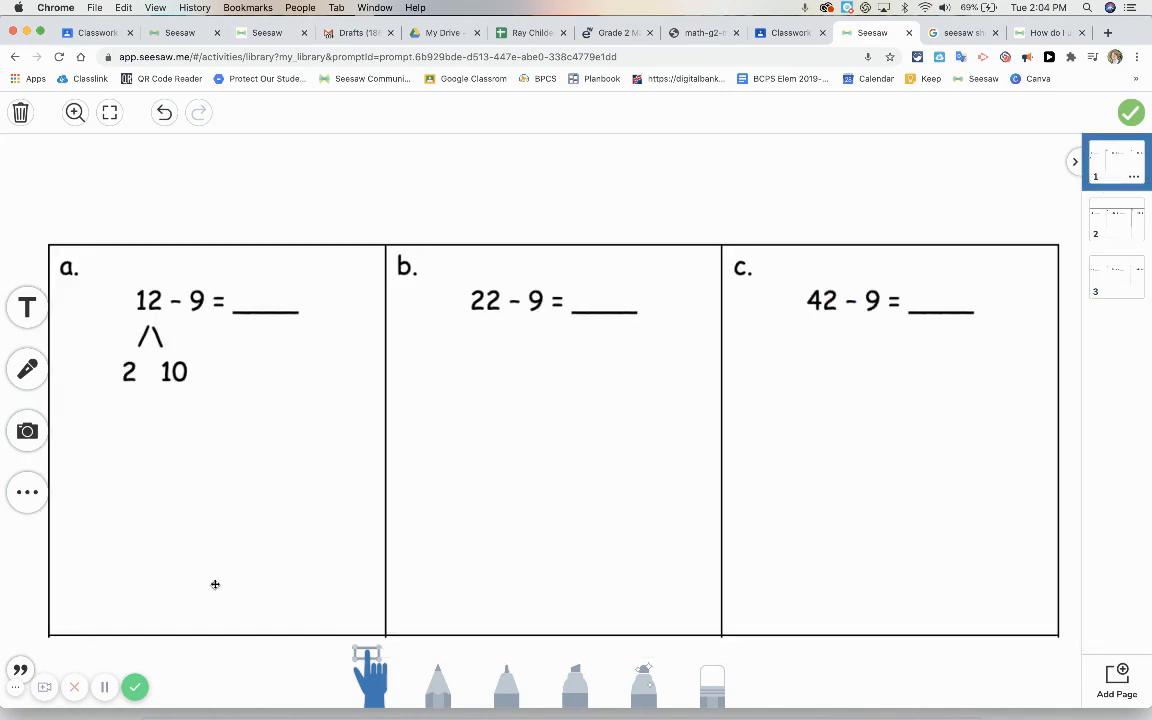
pyautogui.click(27, 308)
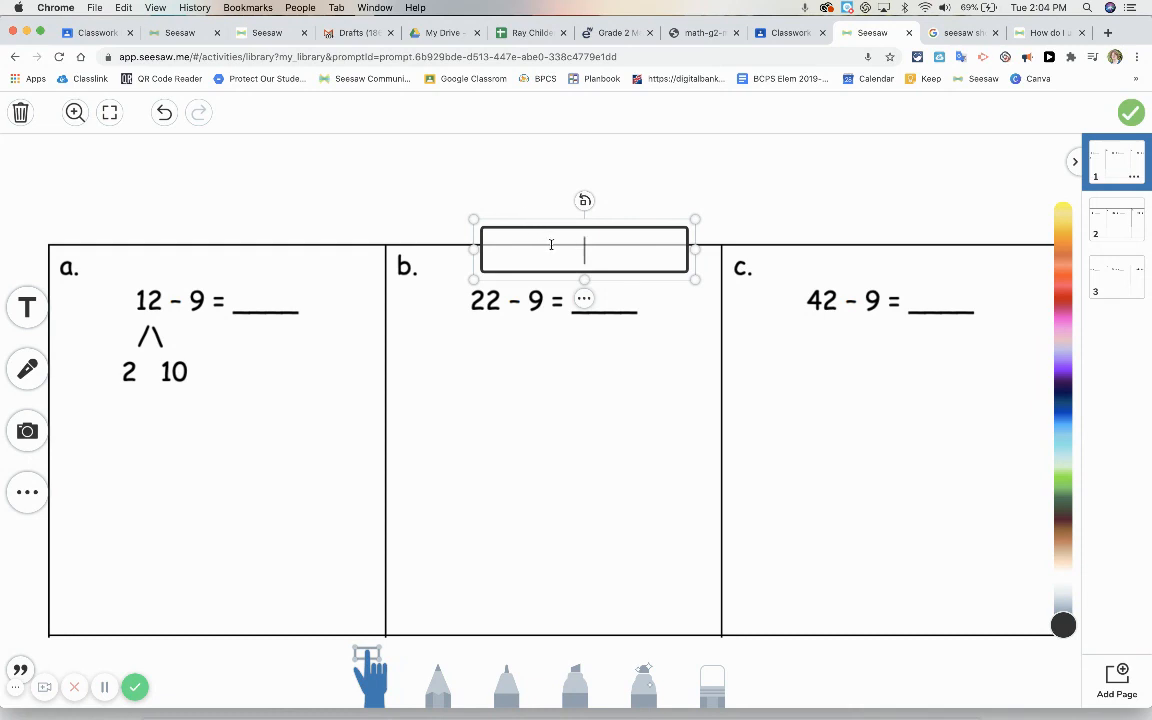
pyautogui.write('Sole.')
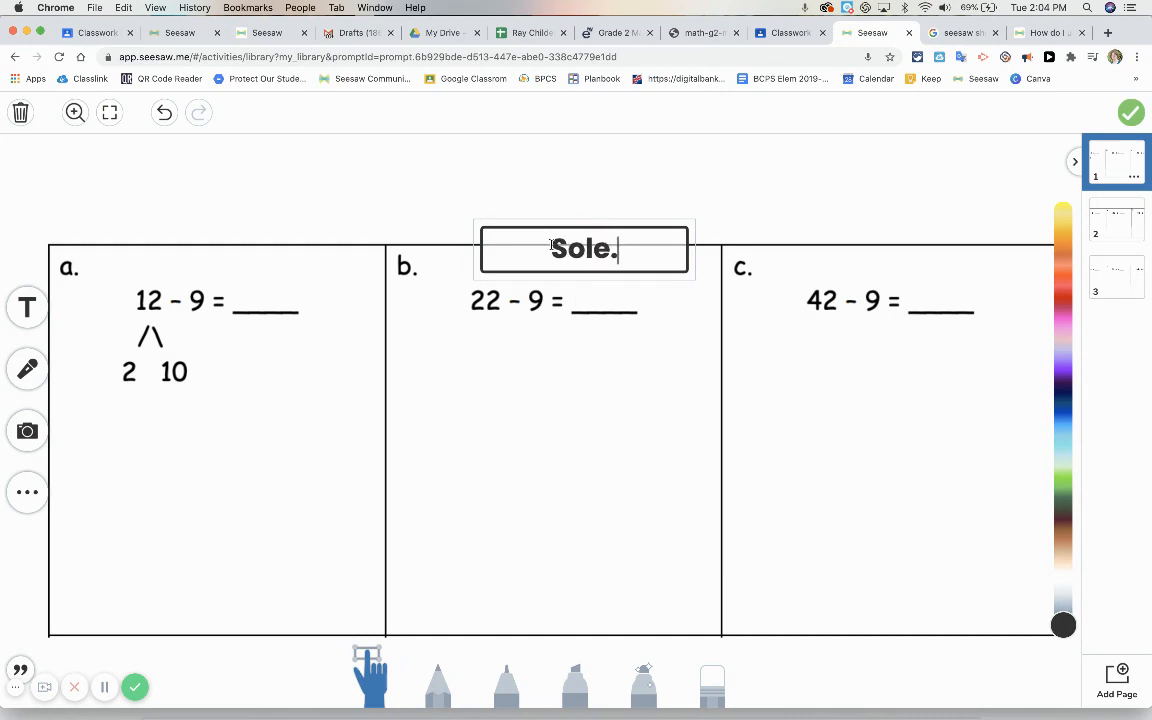
pyautogui.press('BackSpace')
pyautogui.press('BackSpace')
pyautogui.write('ve.')
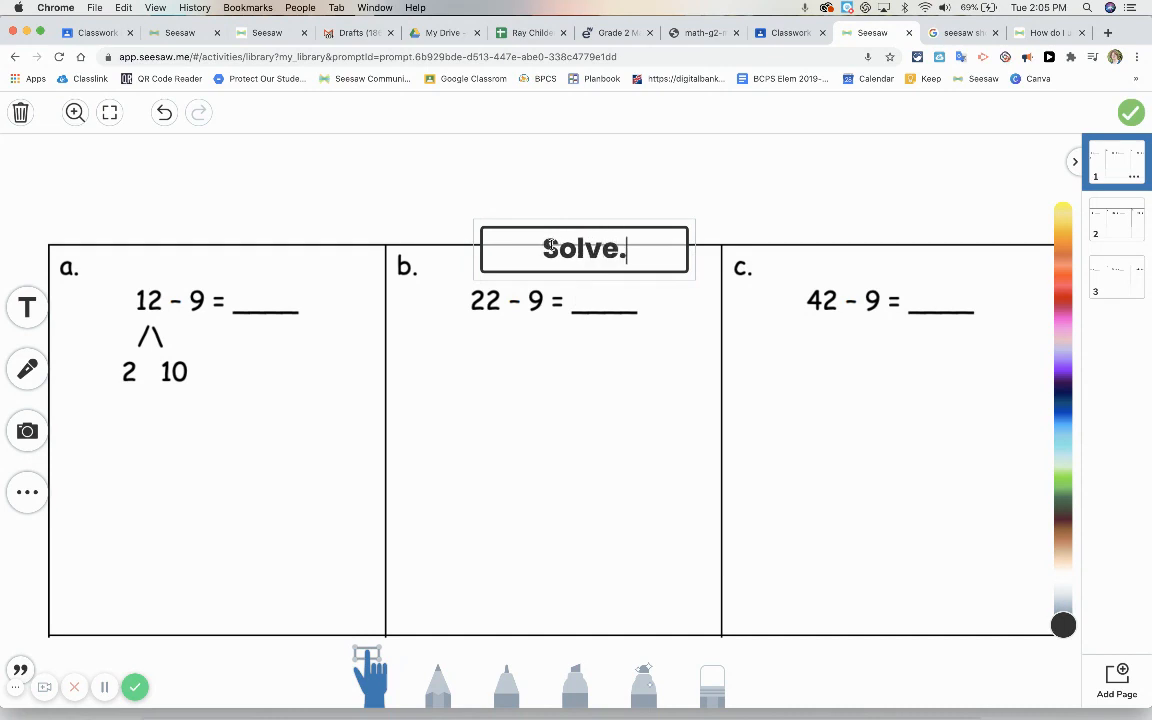
pyautogui.press('BackSpace')
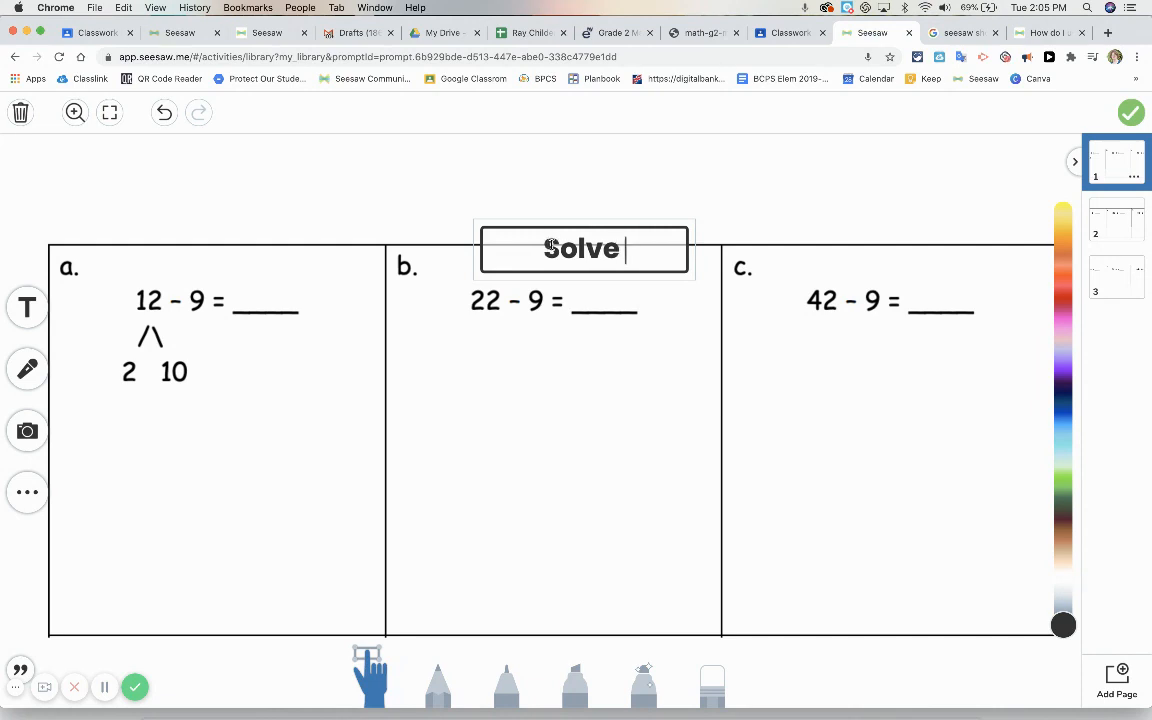
pyautogui.write('these ')
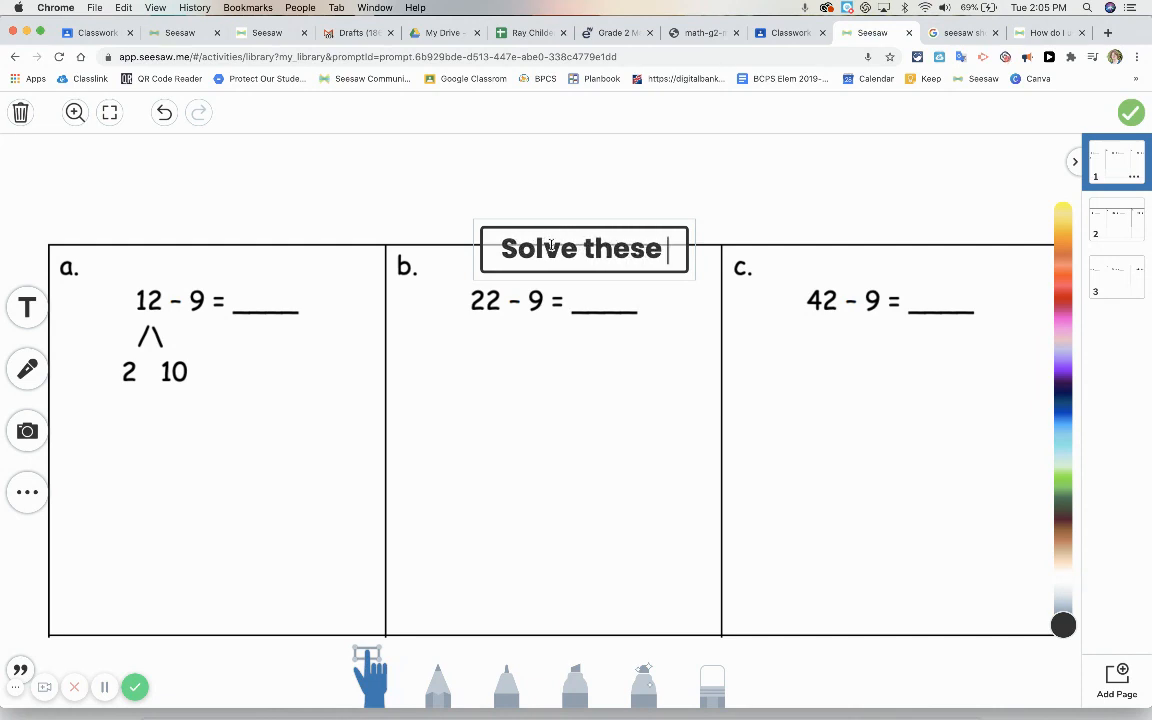
pyautogui.write('probl')
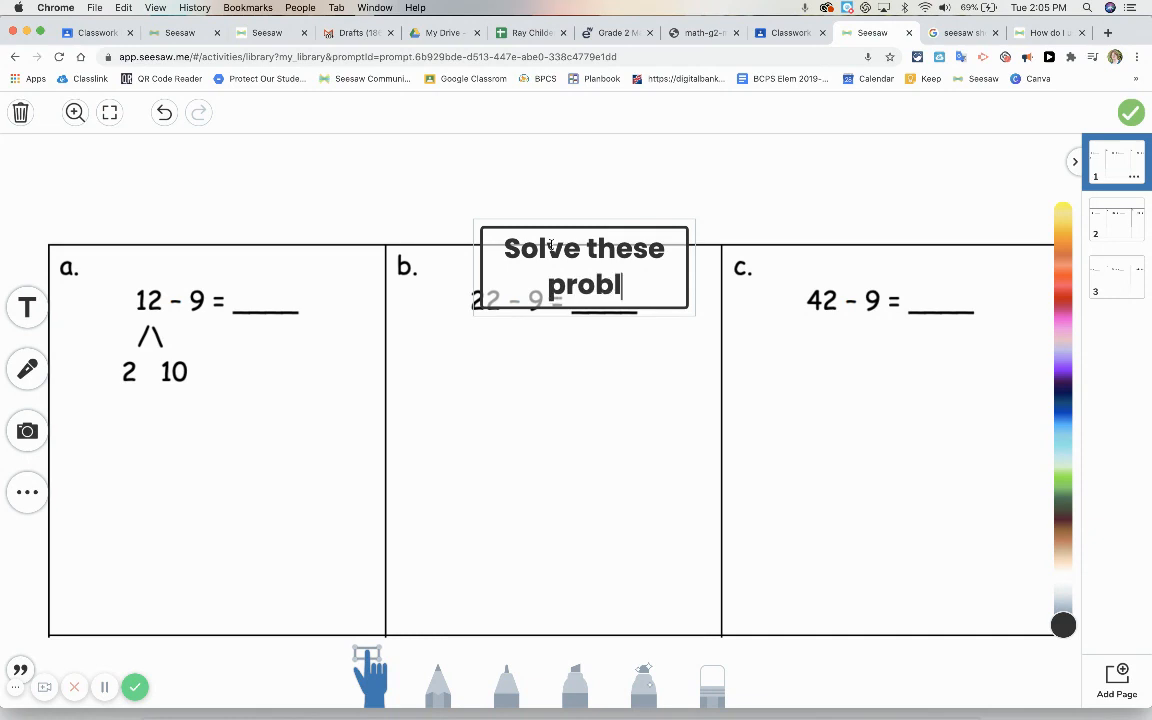
pyautogui.write('ems ')
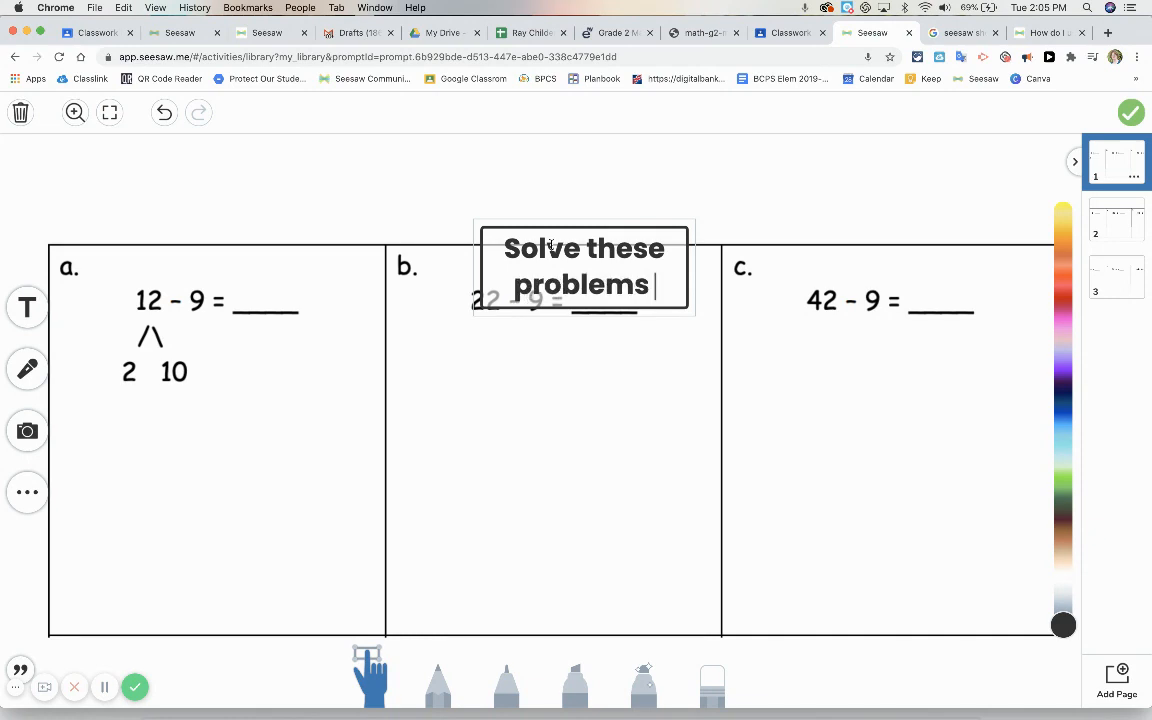
pyautogui.write('use the')
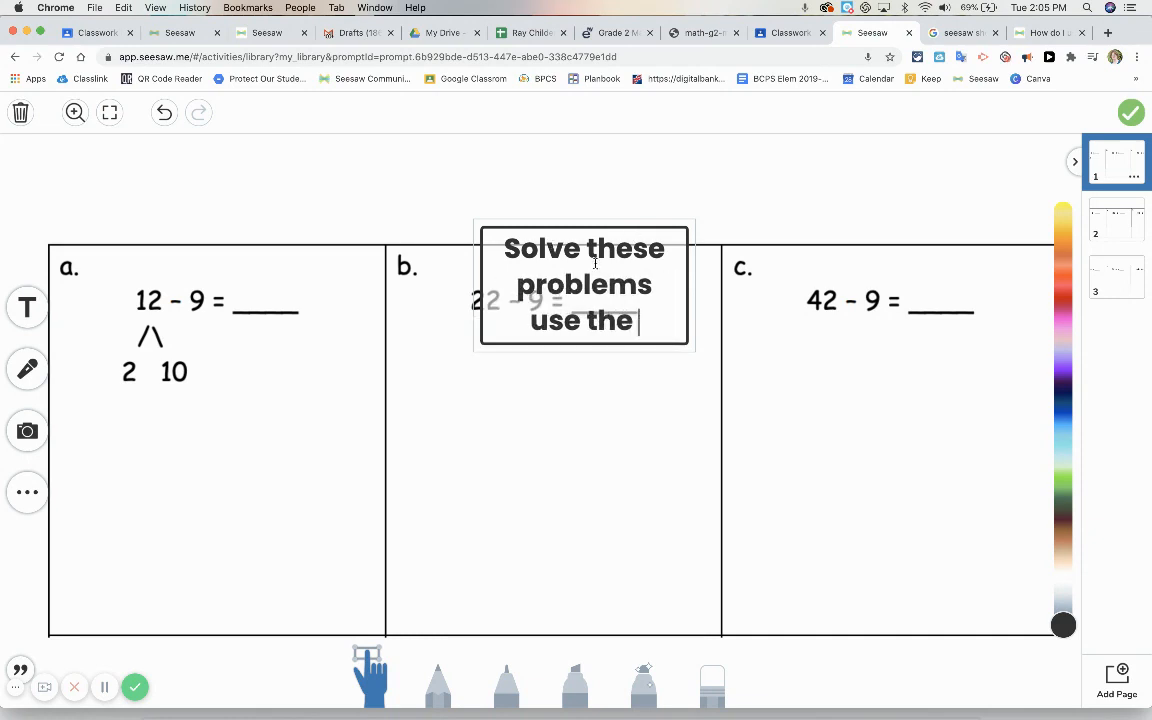
pyautogui.click(104, 687)
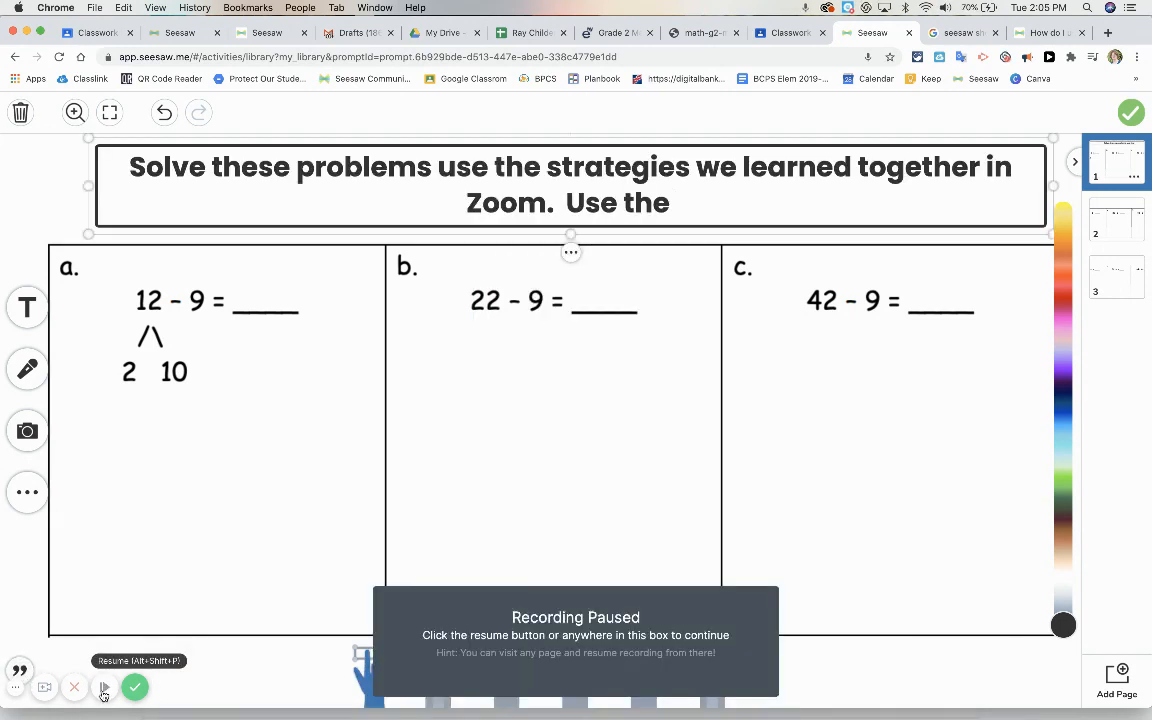
pyautogui.click(104, 690)
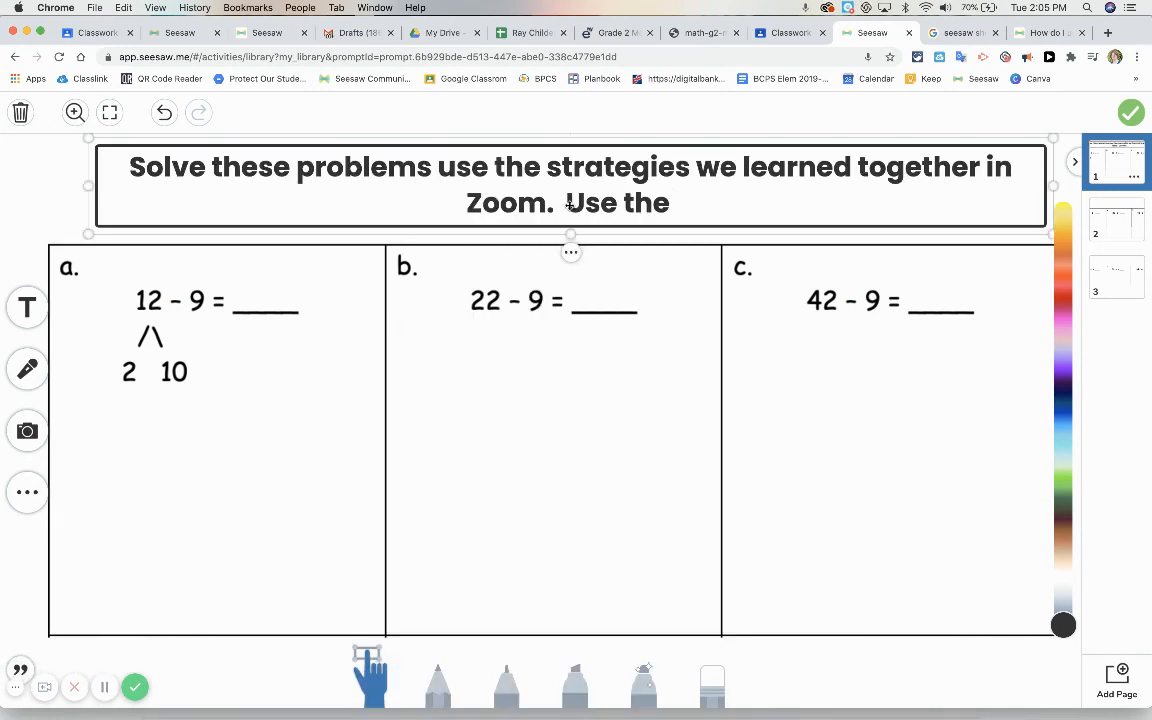
# Restyle the page 1 instruction label with the filled dark background style and the Narrow font
pyautogui.click(571, 252)
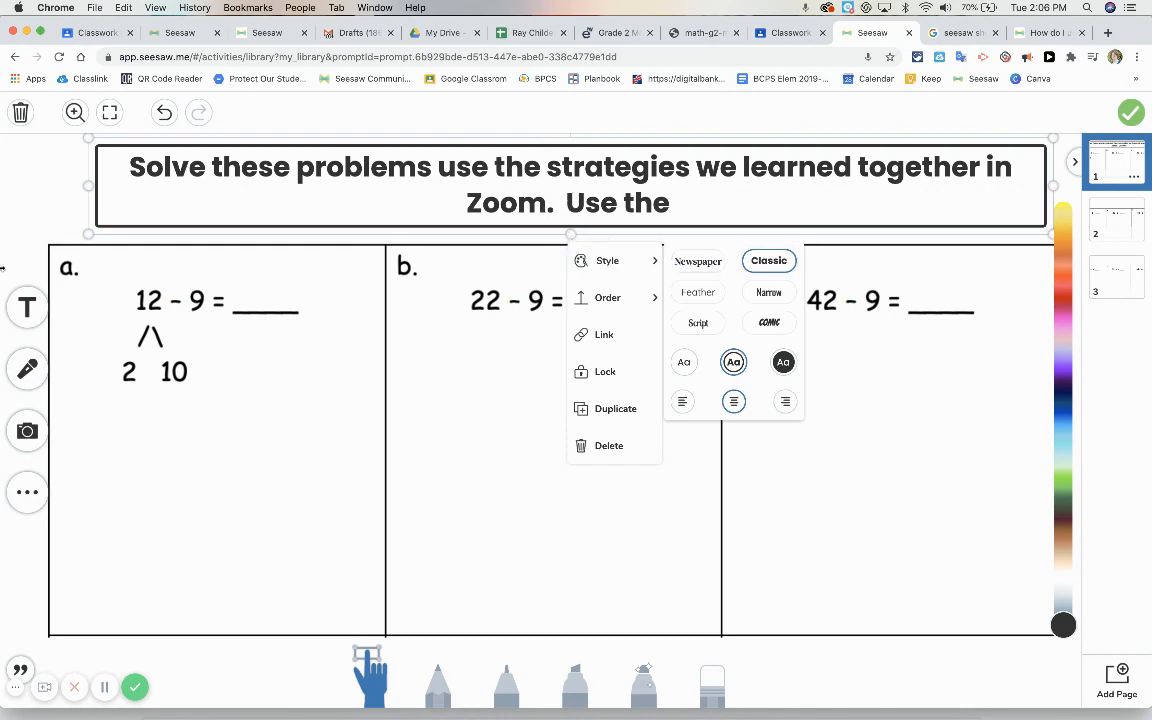
pyautogui.click(48, 179)
pyautogui.click(322, 173)
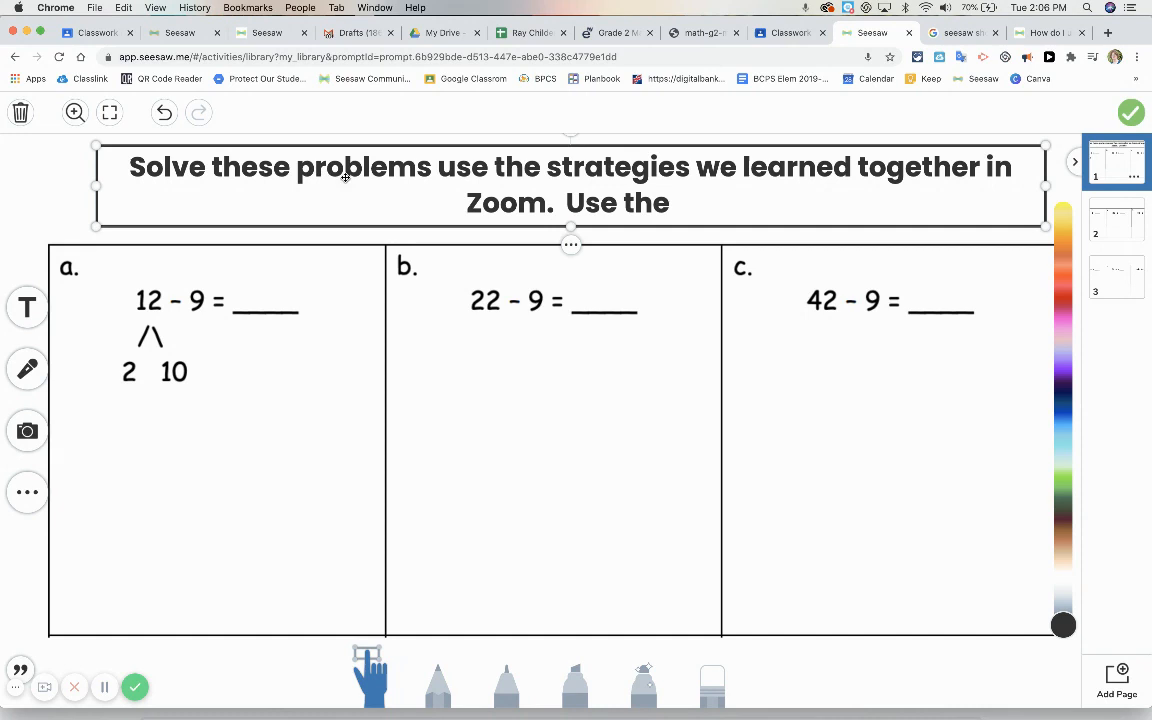
pyautogui.click(571, 244)
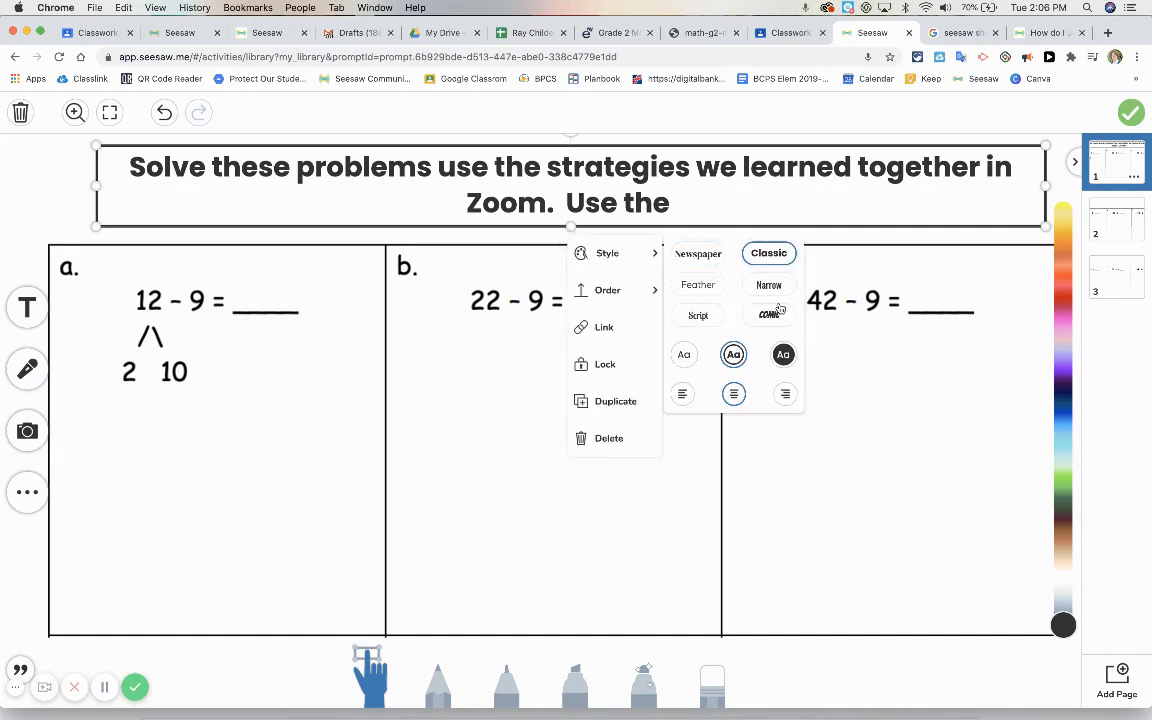
pyautogui.click(783, 355)
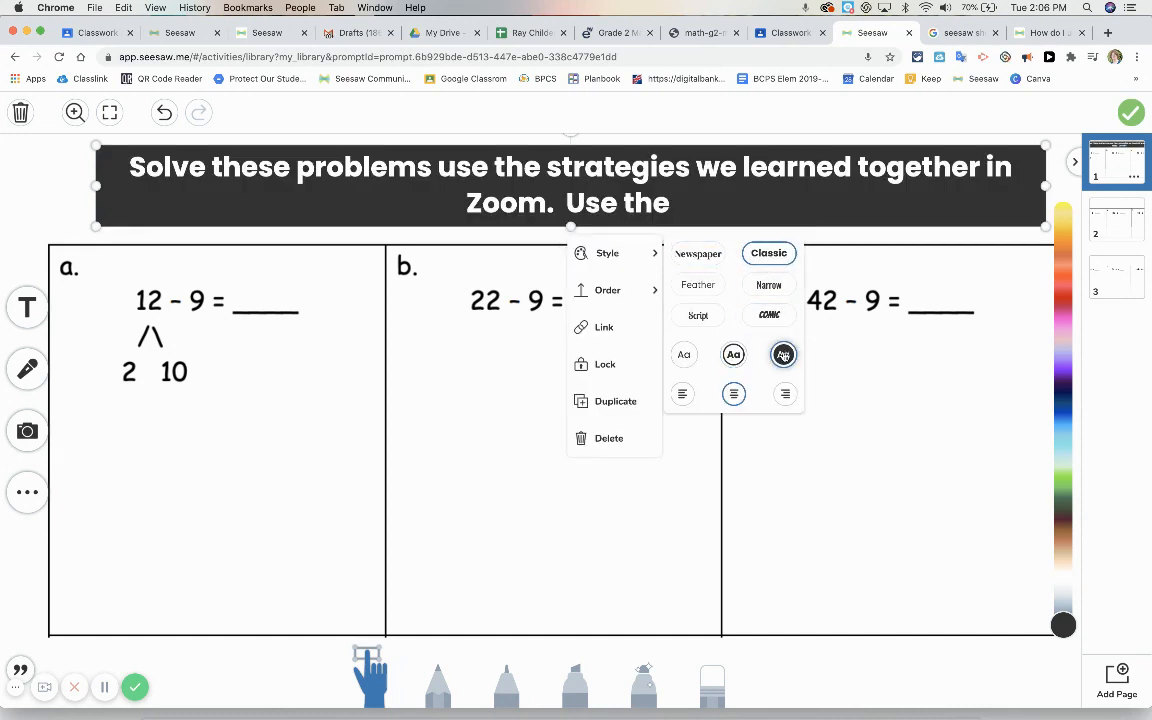
pyautogui.click(769, 285)
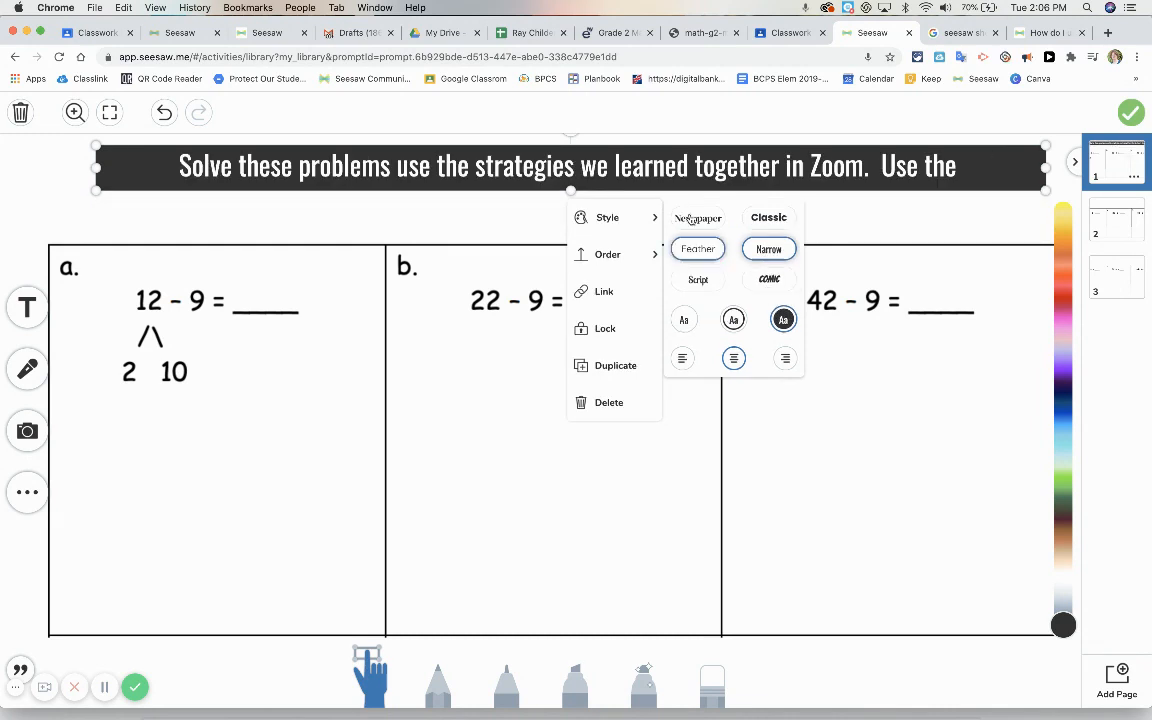
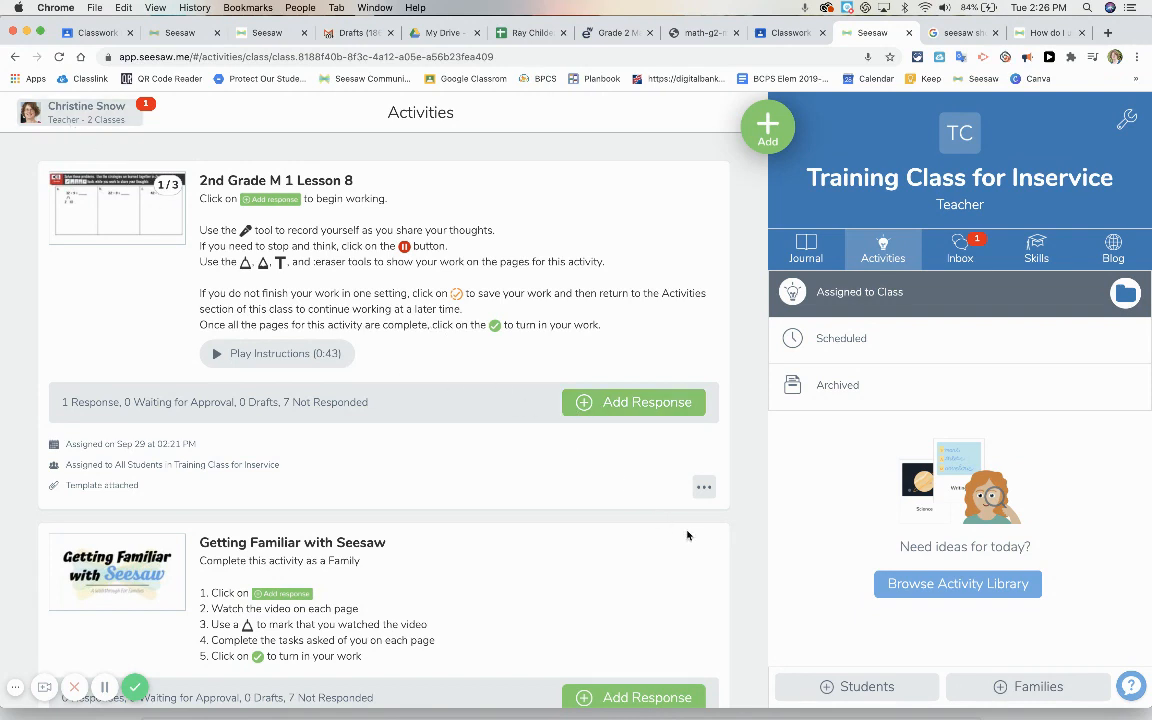
# Open the sample student's 2nd Grade M 1 Lesson 8 journal response for editing and look at pages 2 and 1
pyautogui.click(806, 250)
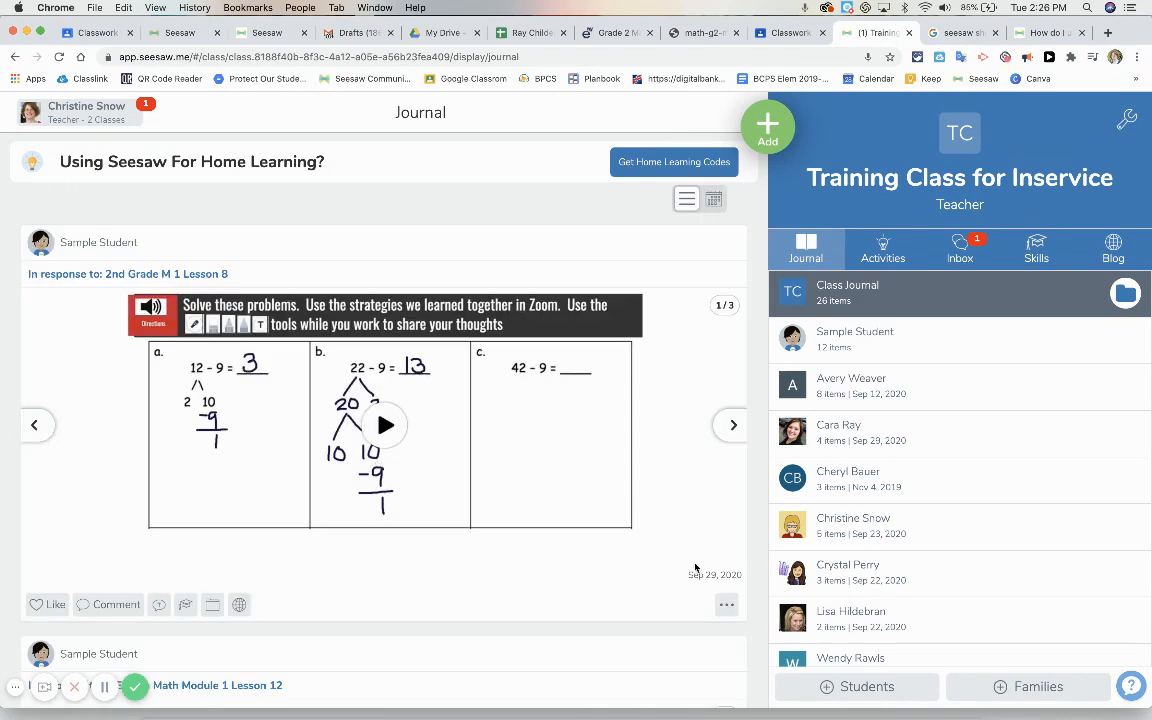
pyautogui.click(726, 604)
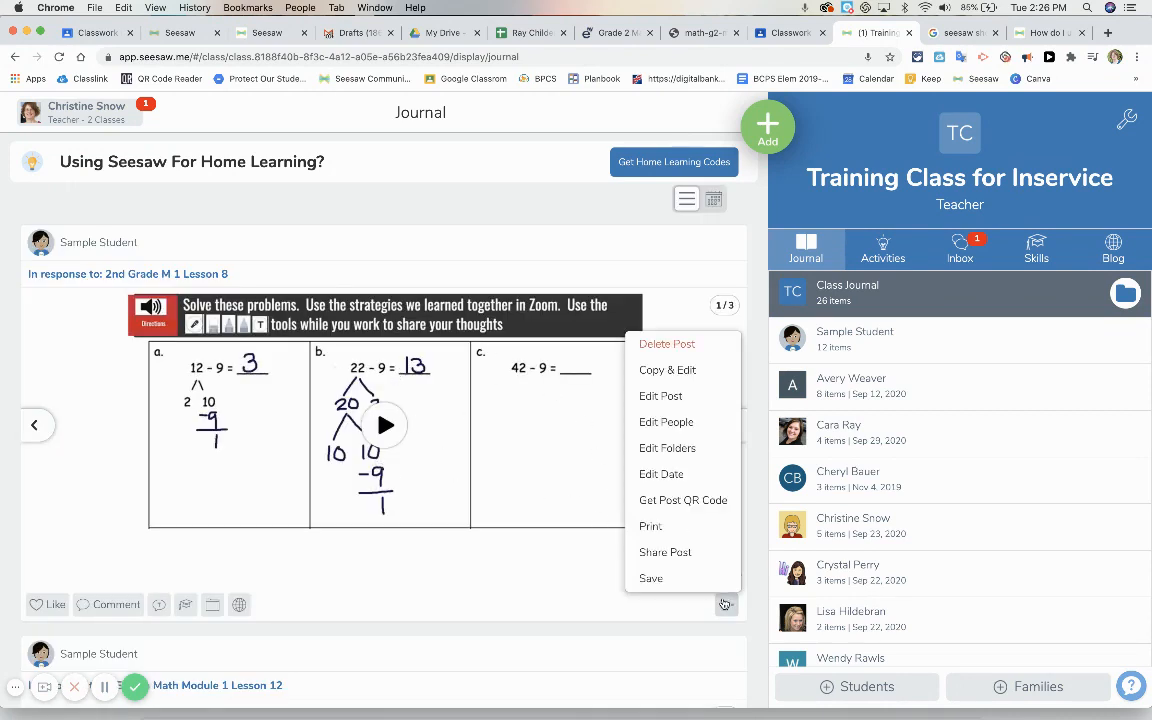
pyautogui.click(672, 397)
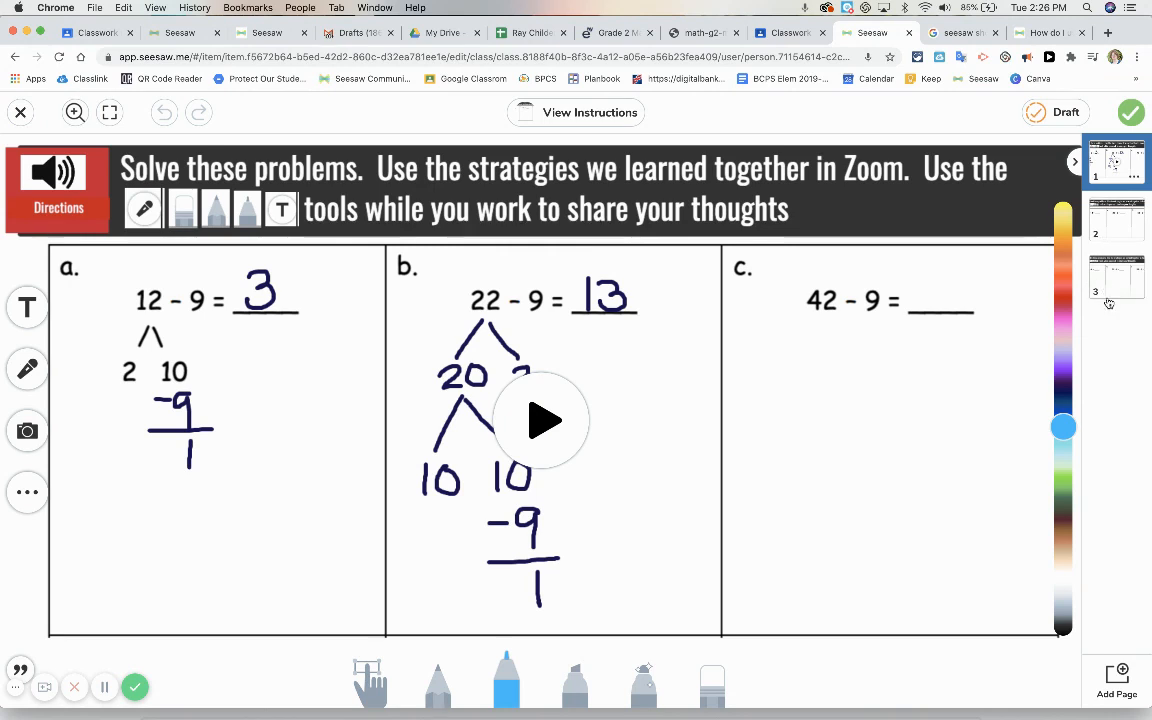
pyautogui.click(1115, 236)
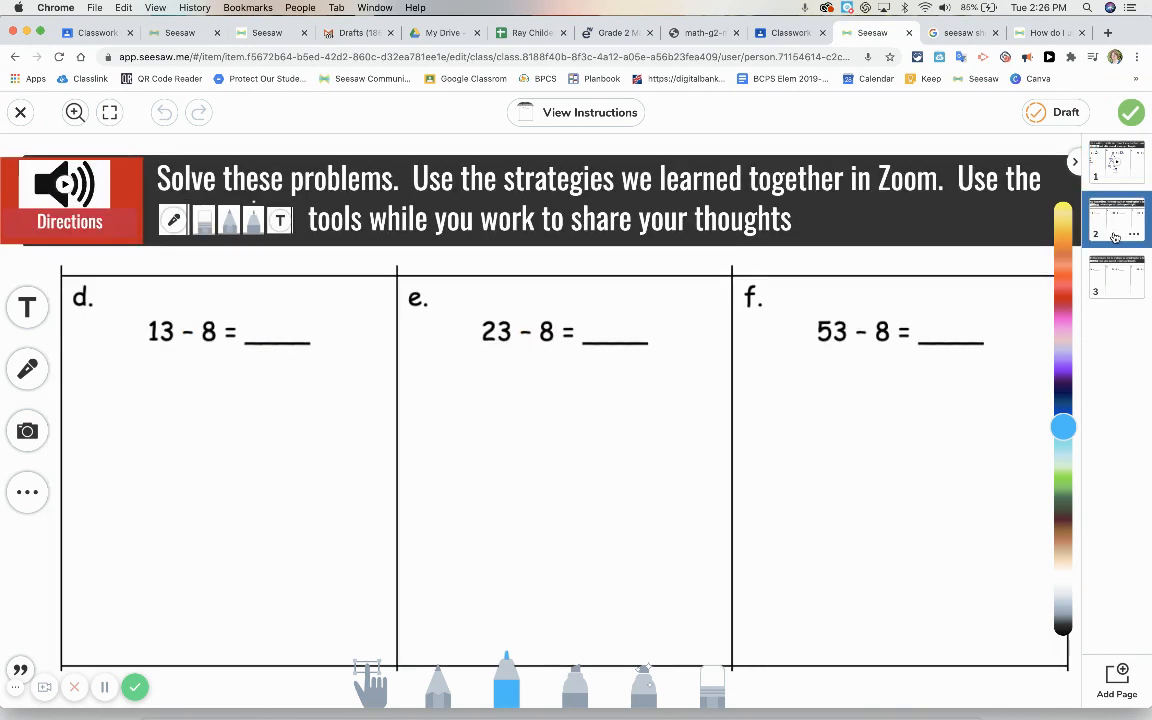
pyautogui.click(1115, 162)
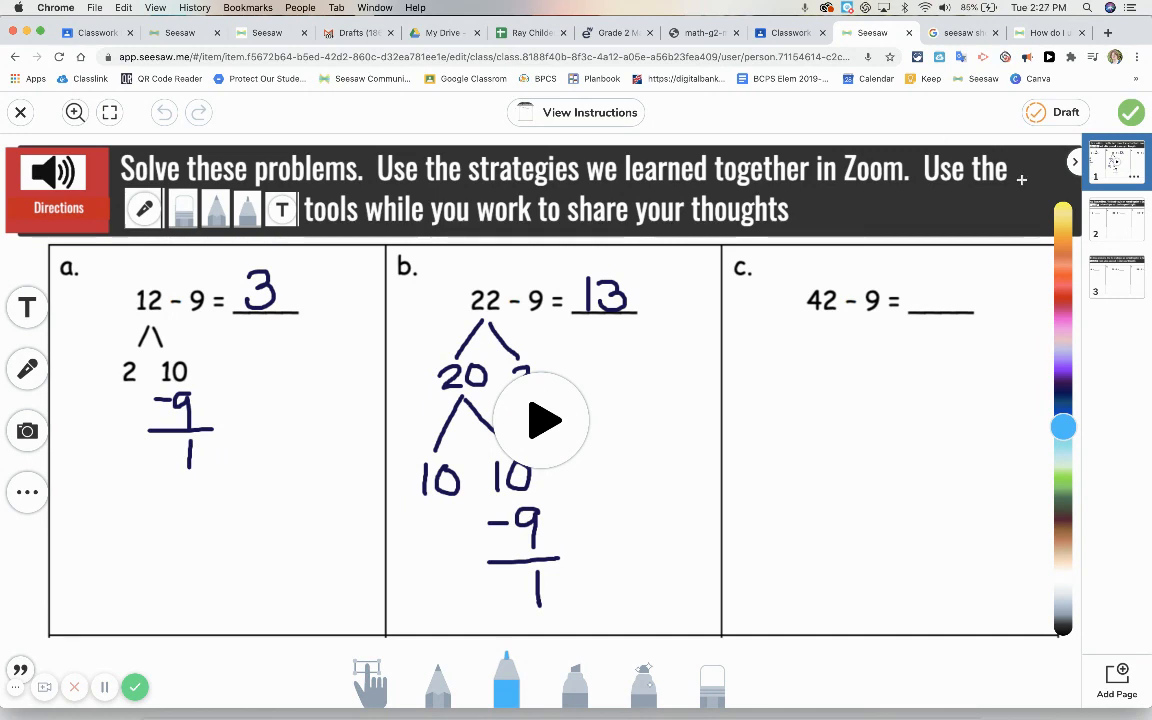
# Draw a short blue stroke beside the Directions speaker on page 1 of the response, and erase it
pyautogui.moveTo(85, 173); pyautogui.dragTo(121, 196)
pyautogui.click(714, 688)
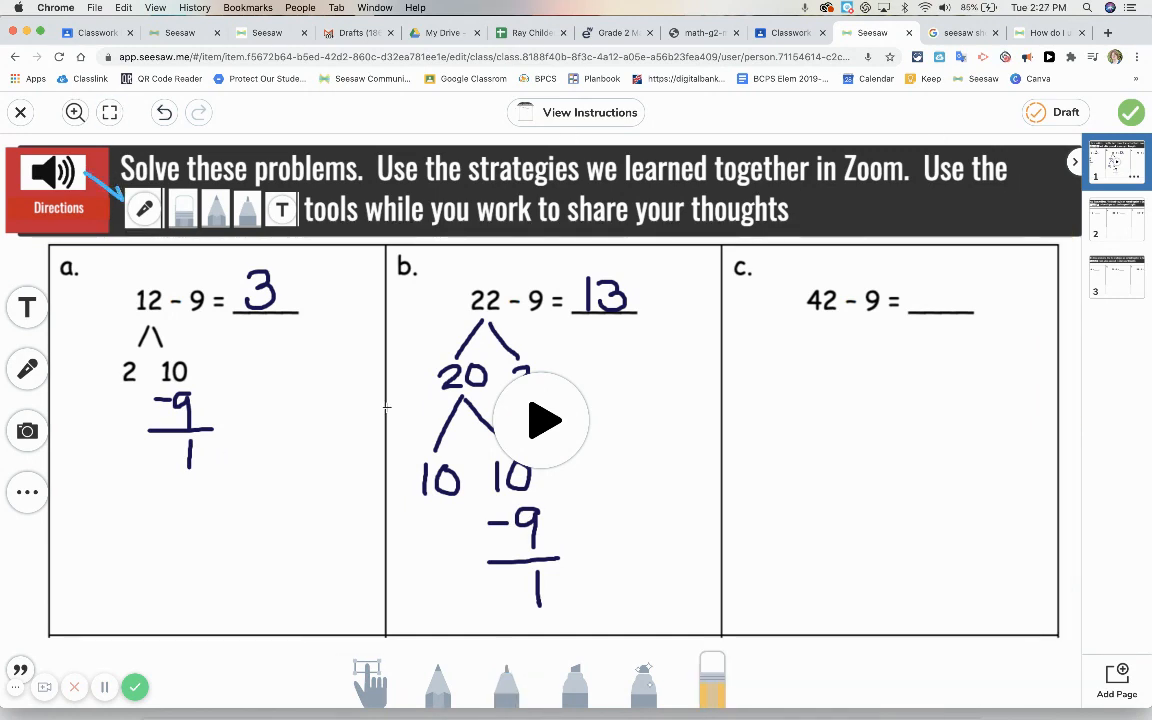
pyautogui.moveTo(86, 181); pyautogui.dragTo(117, 198)
# Move the recorded work overlay on page 1 off the Directions speaker to below the banner and shrink it
pyautogui.click(366, 677)
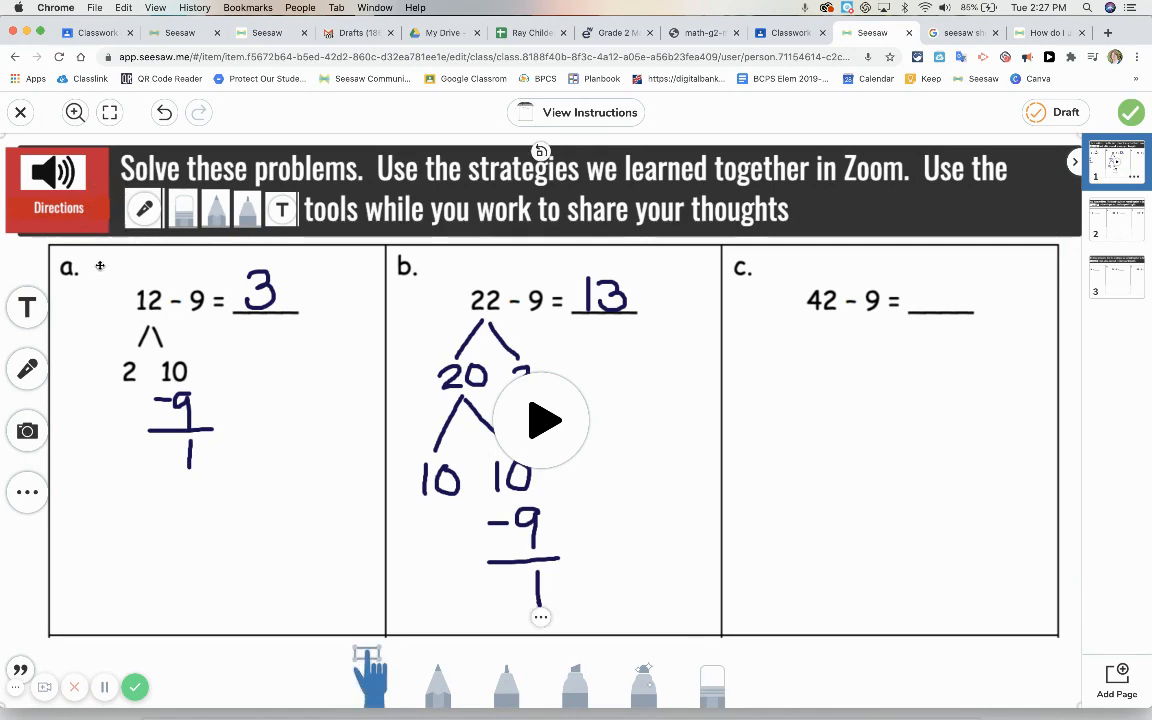
pyautogui.moveTo(82, 212); pyautogui.dragTo(174, 272)
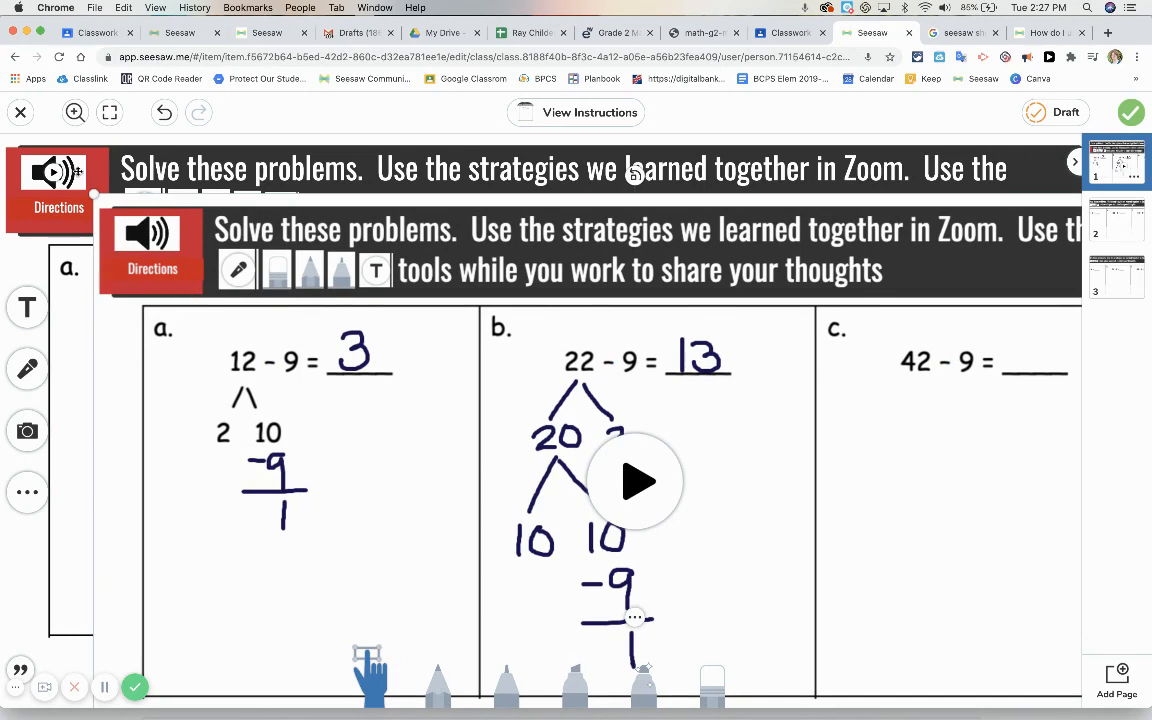
pyautogui.moveTo(80, 172); pyautogui.dragTo(206, 383)
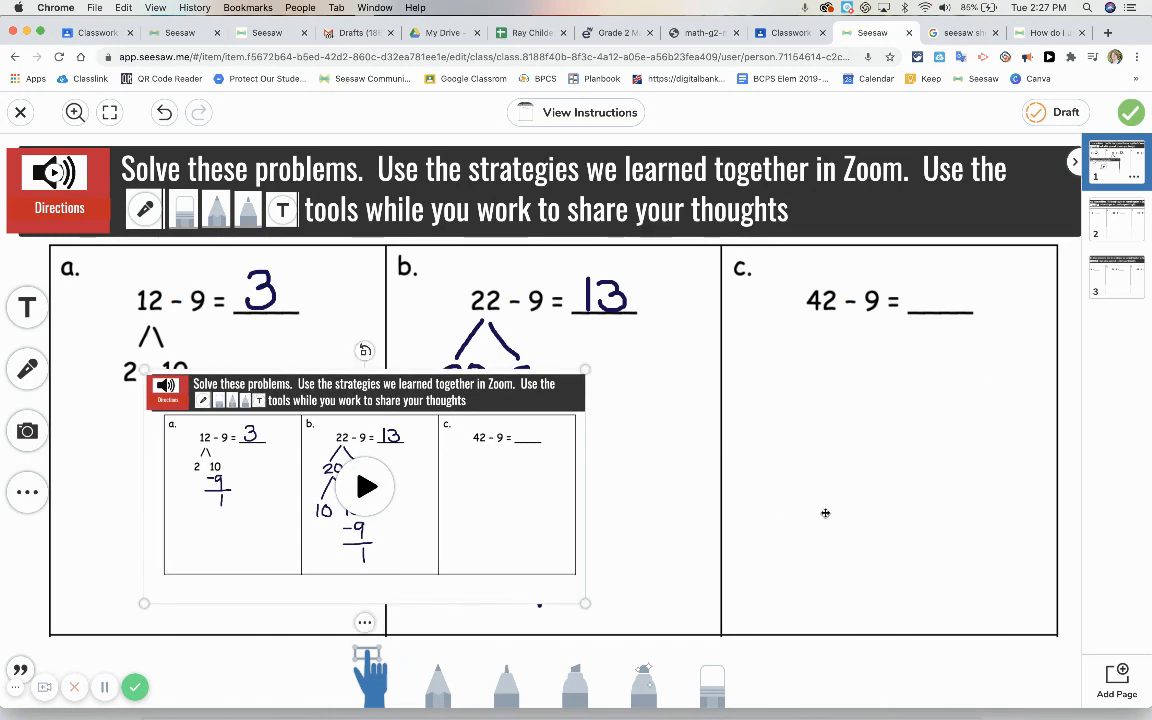
# Check pages 2 and 3 of the response and save it as a draft
pyautogui.click(1115, 228)
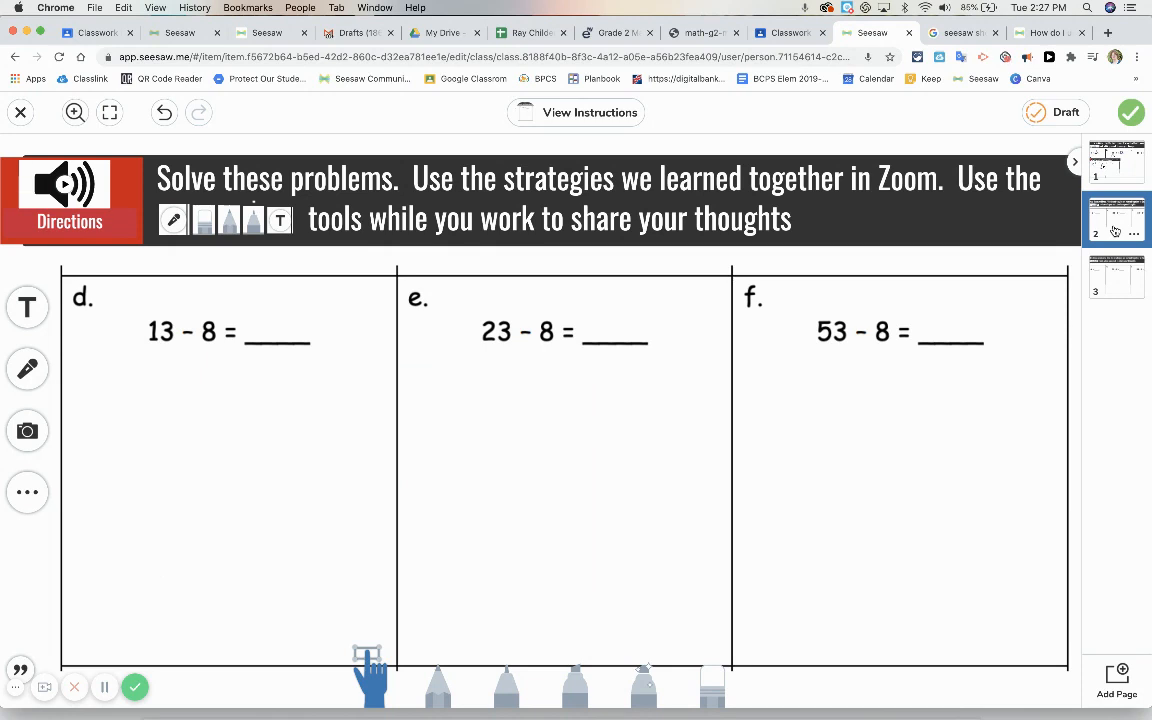
pyautogui.click(1110, 276)
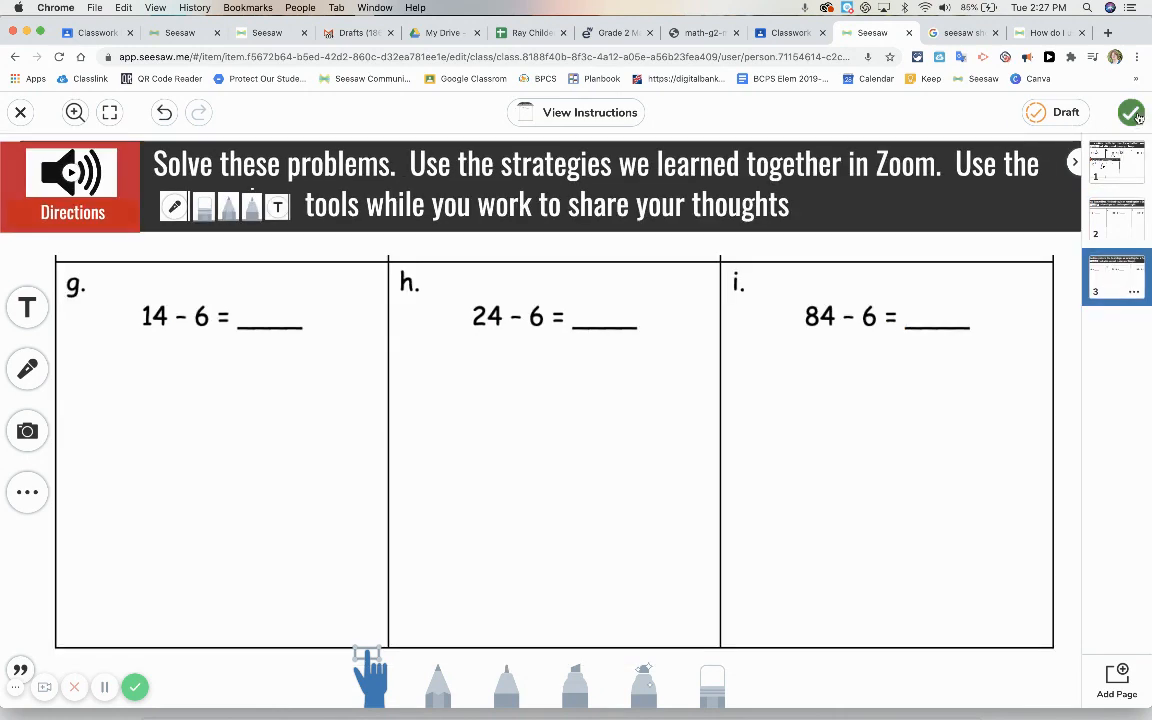
pyautogui.click(1052, 114)
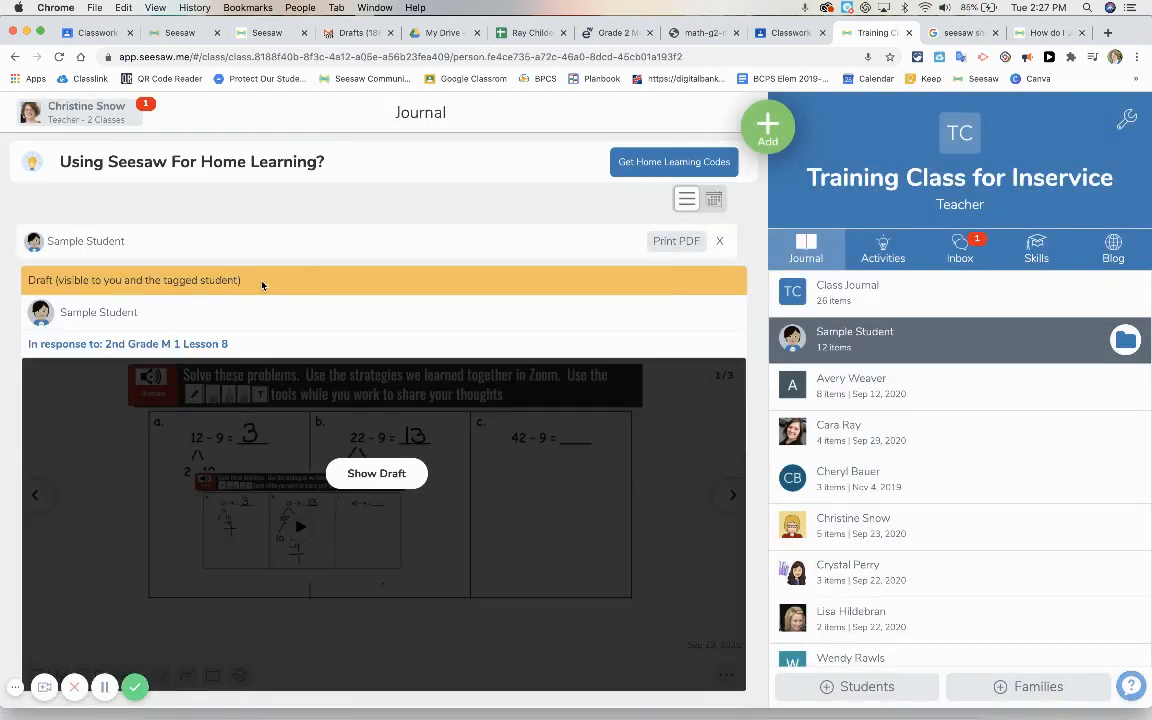
# Show the sample student's saved draft, reopen it for editing and submit it as finished work
pyautogui.click(358, 473)
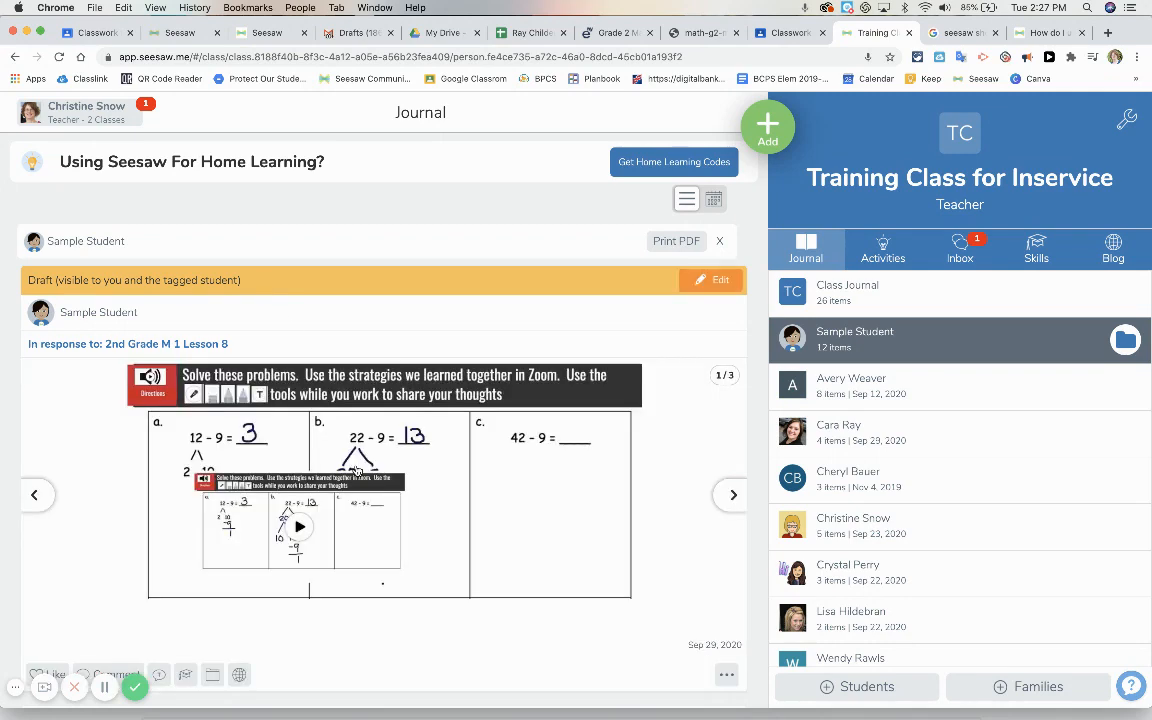
pyautogui.click(699, 282)
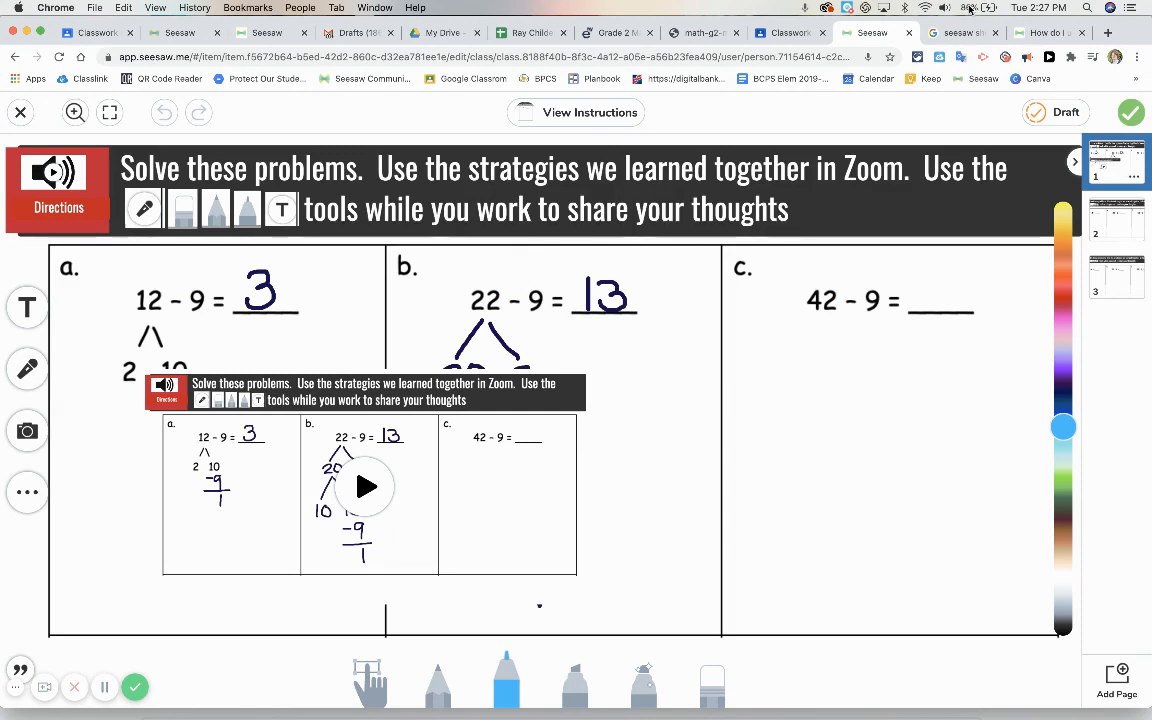
pyautogui.click(1130, 112)
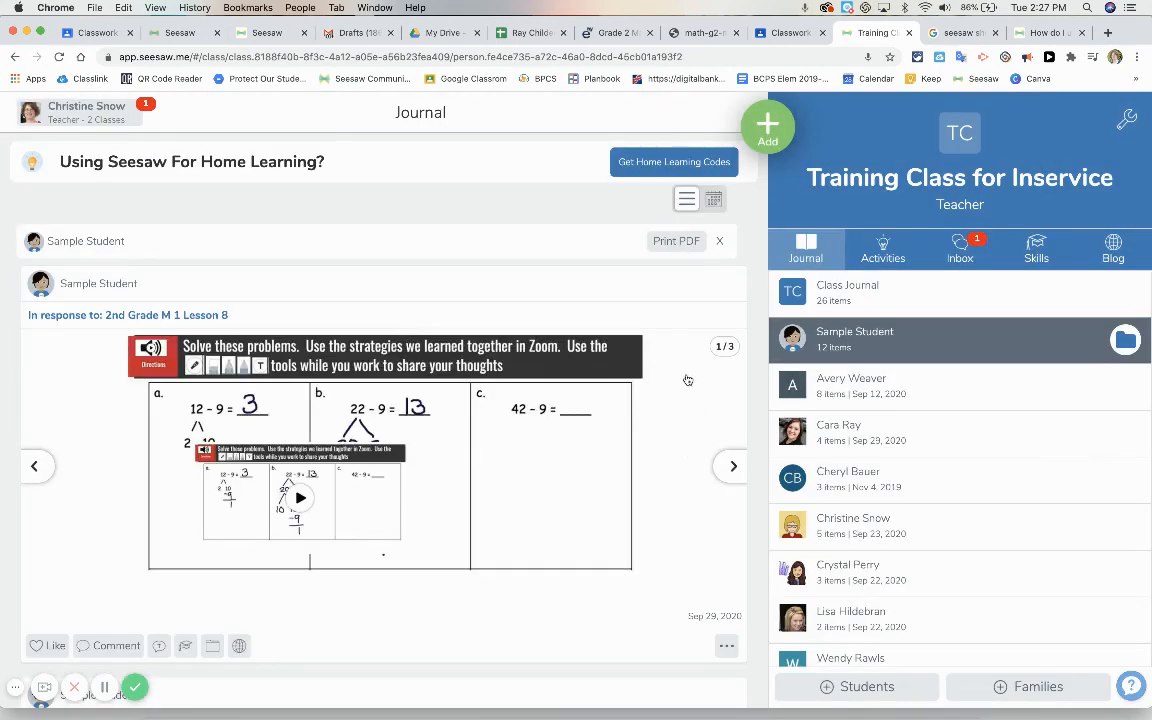
# Permanently delete the sample student's 2nd Grade M 1 Lesson 8 response from the class journal
pyautogui.click(726, 645)
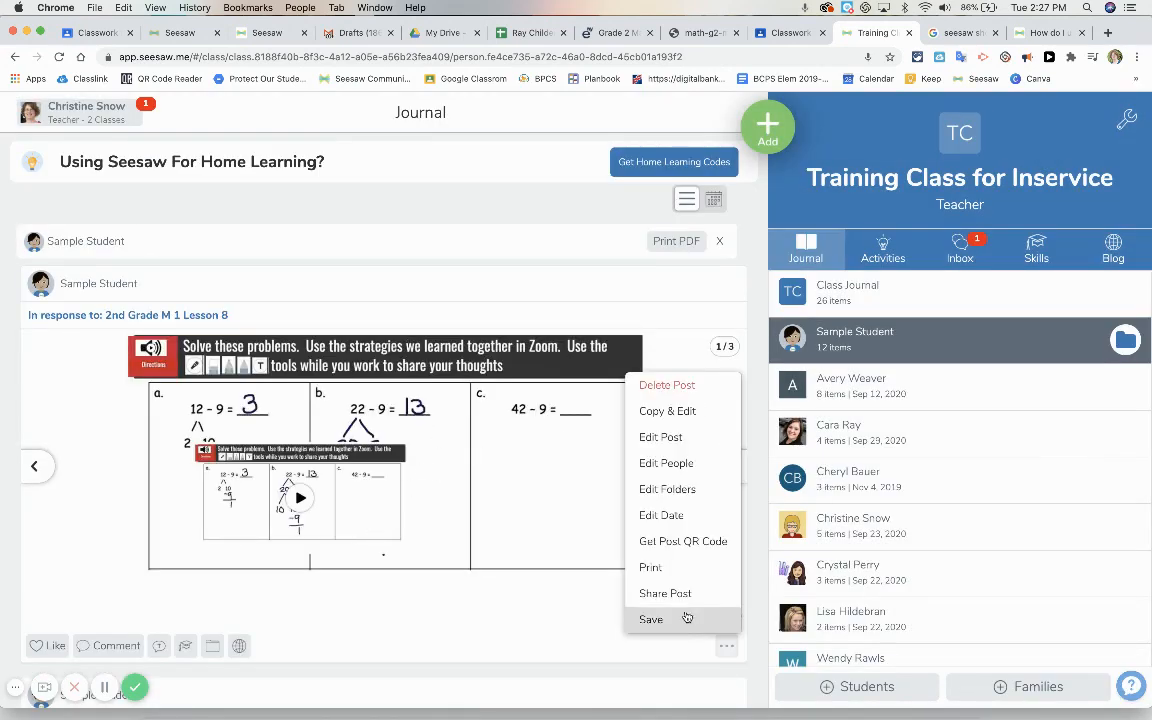
pyautogui.click(690, 385)
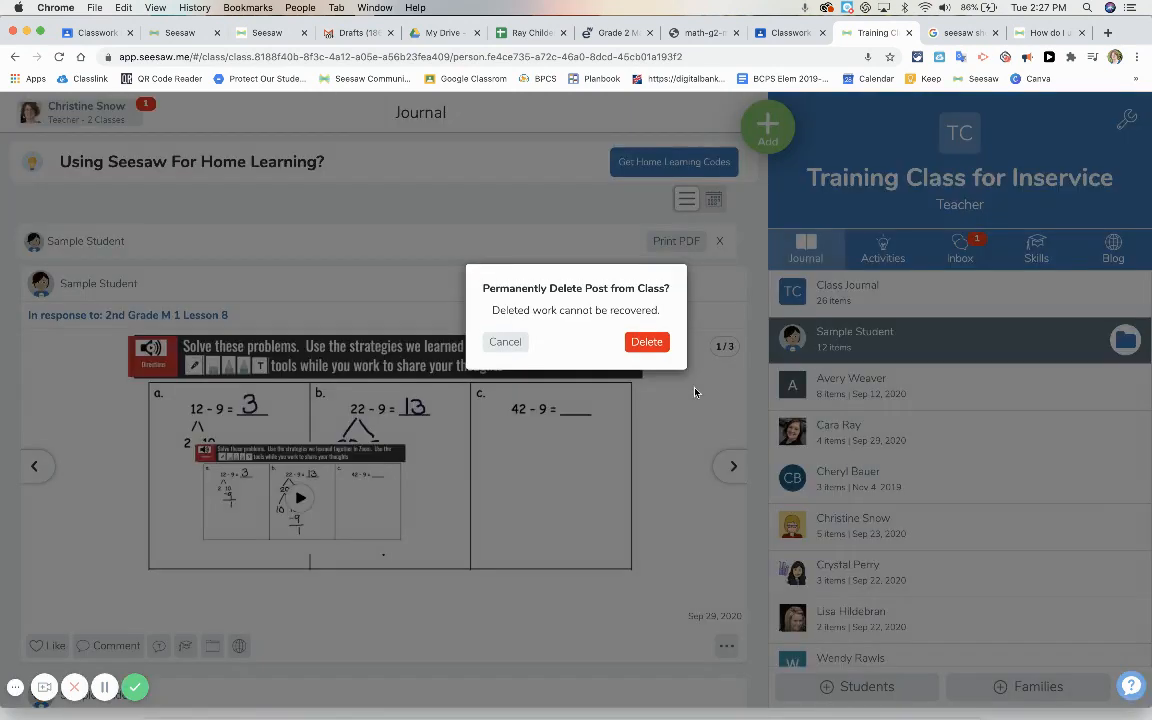
pyautogui.click(645, 341)
# Return to the class activities and open the 2nd Grade M 1 Lesson 8 activity for editing
pyautogui.click(885, 252)
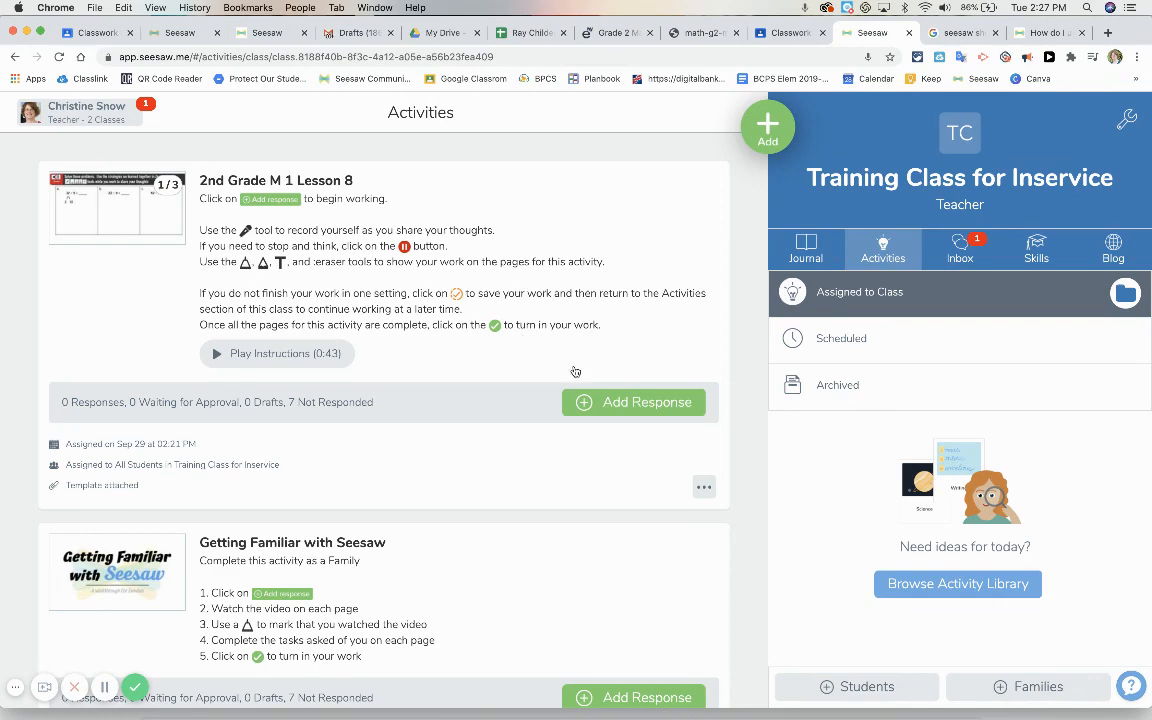
pyautogui.click(703, 486)
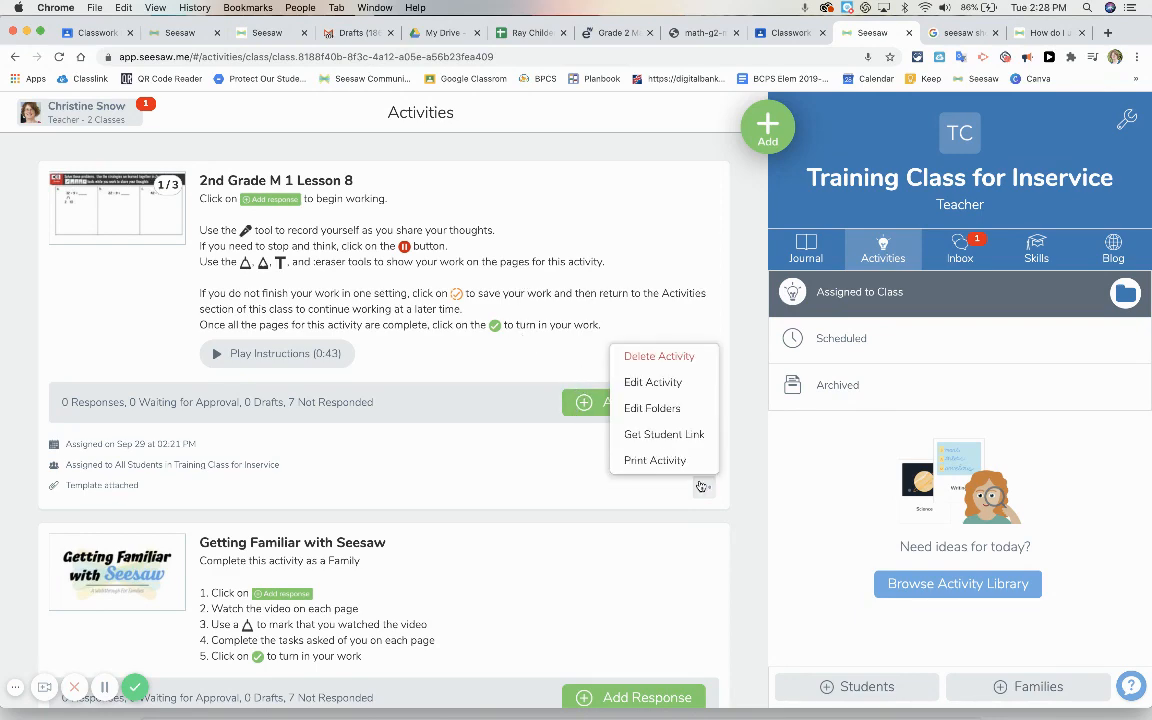
pyautogui.click(655, 382)
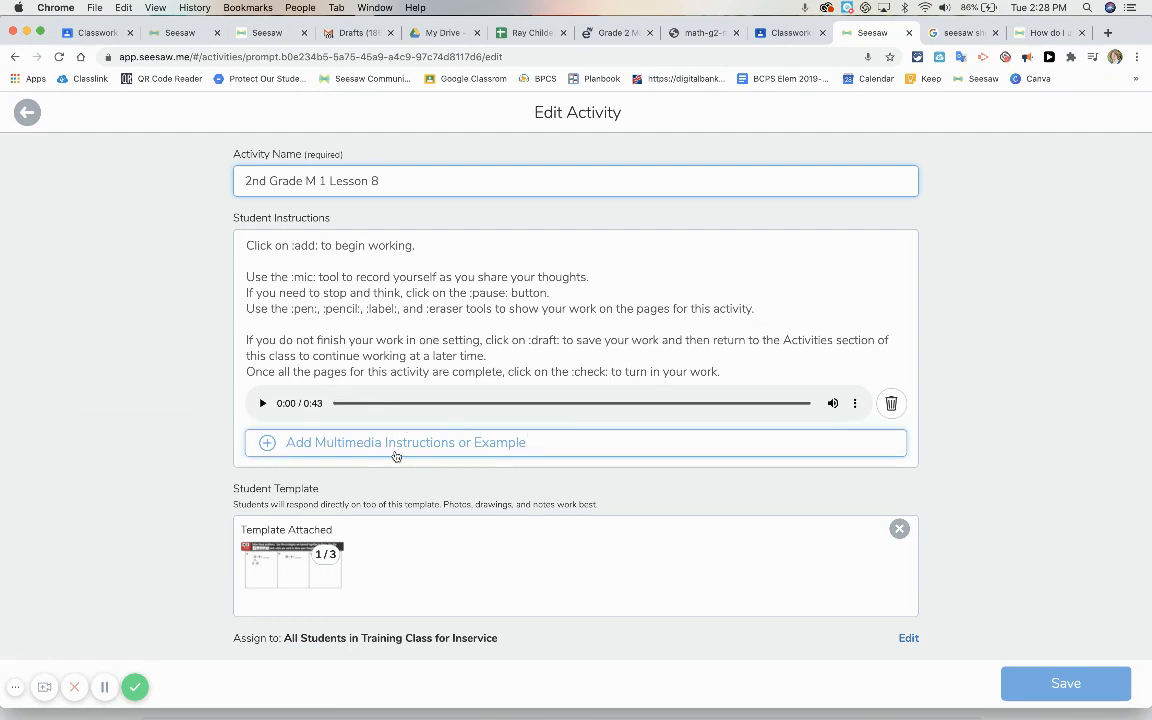
# Attach "Clearing Chrome Cache & Cookies (2).webm" from Downloads as the activity's multimedia instructions example and save the activity
pyautogui.click(395, 445)
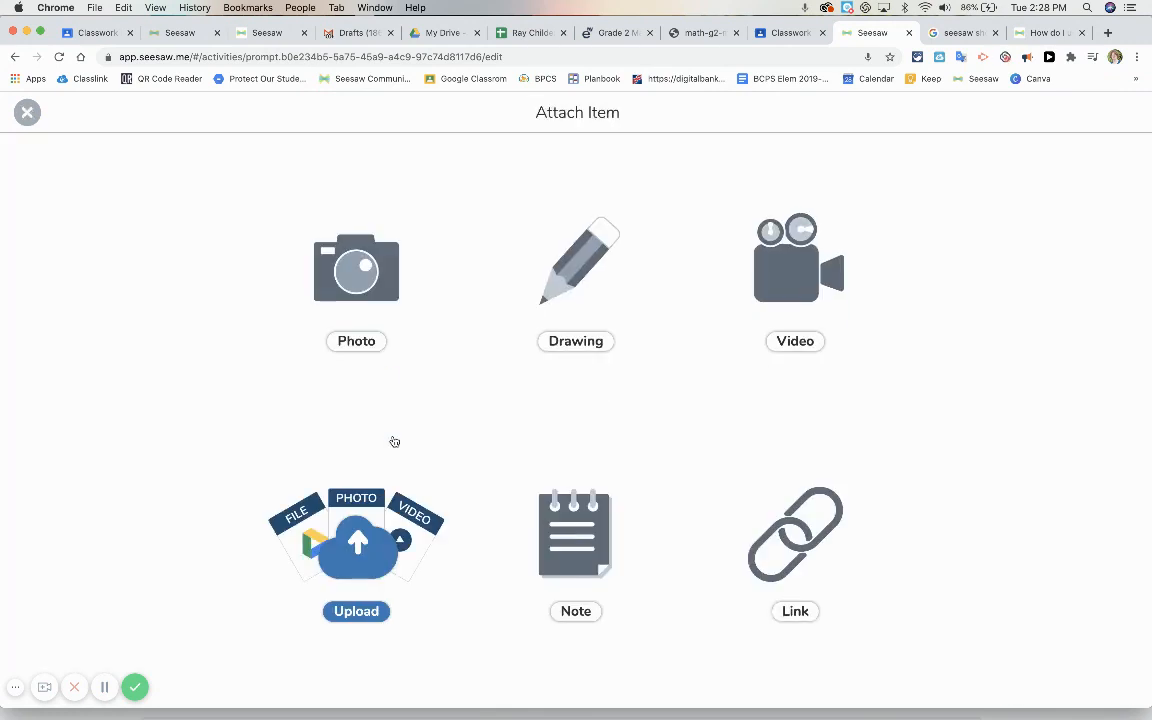
pyautogui.click(366, 551)
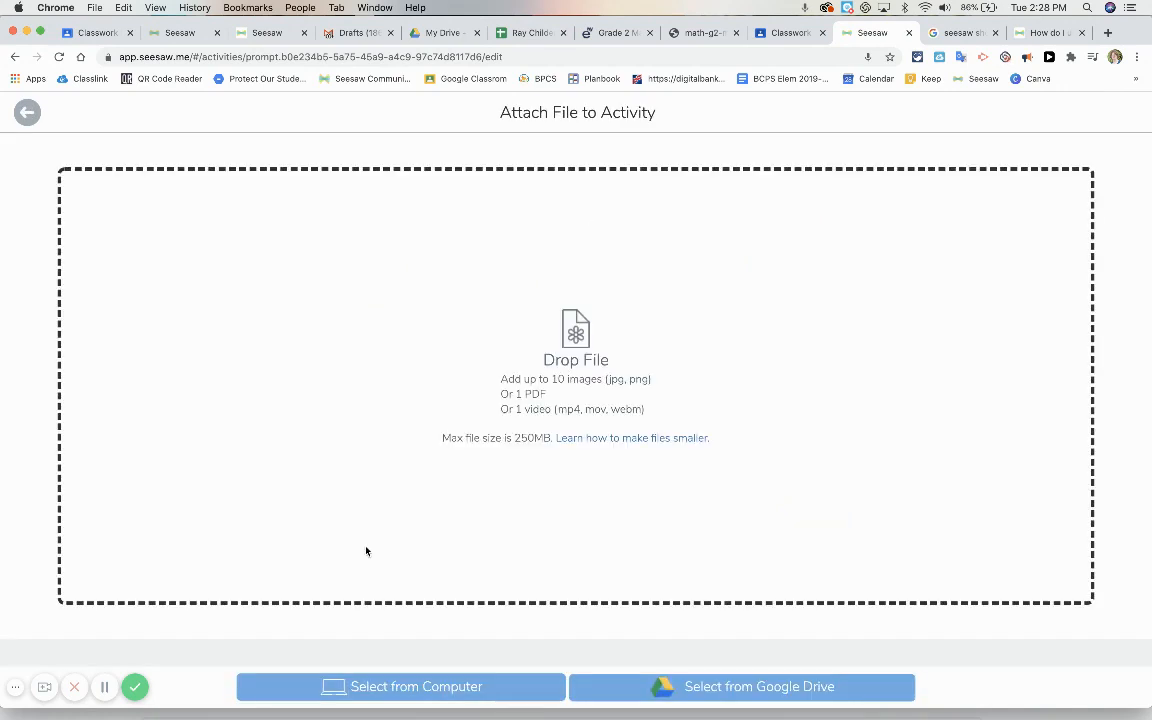
pyautogui.click(381, 688)
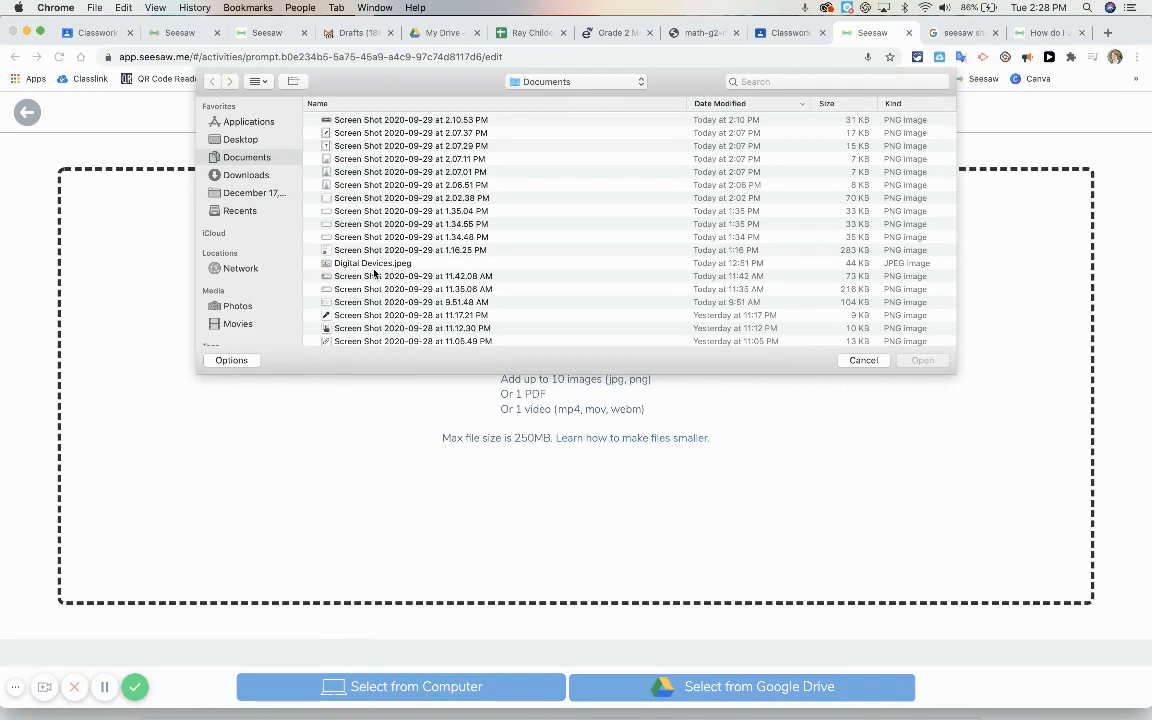
pyautogui.scroll(-5, 340, 250)
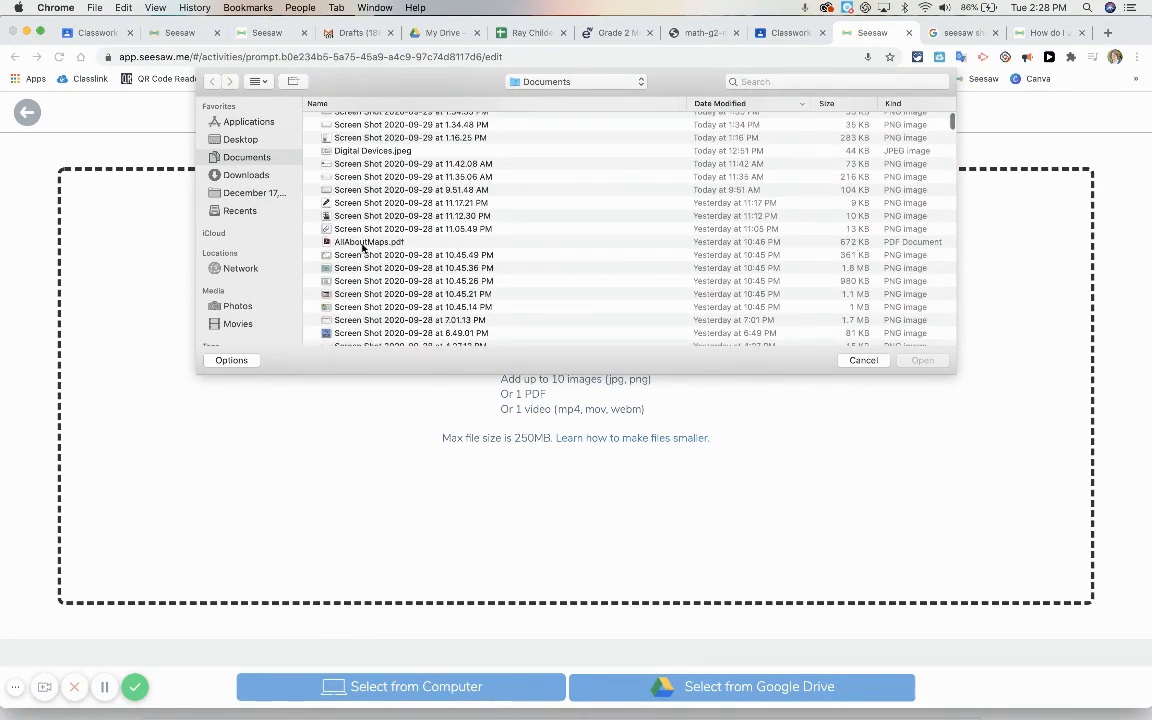
pyautogui.scroll(-10, 363, 246)
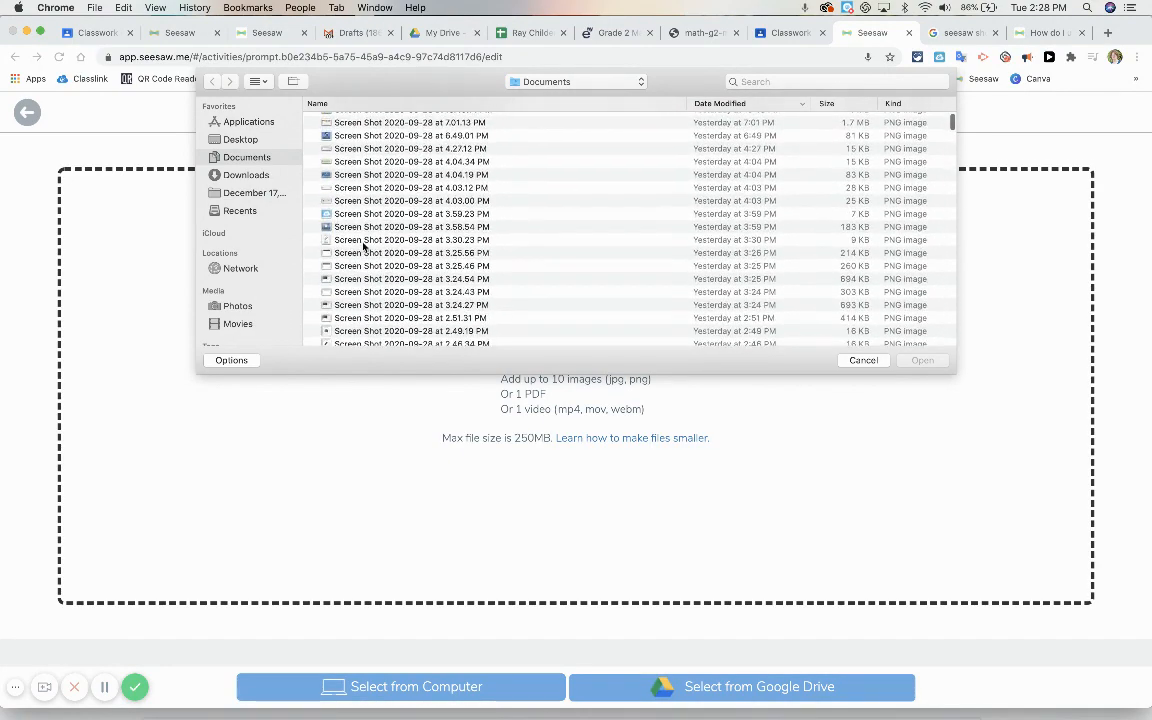
pyautogui.scroll(5, 363, 246)
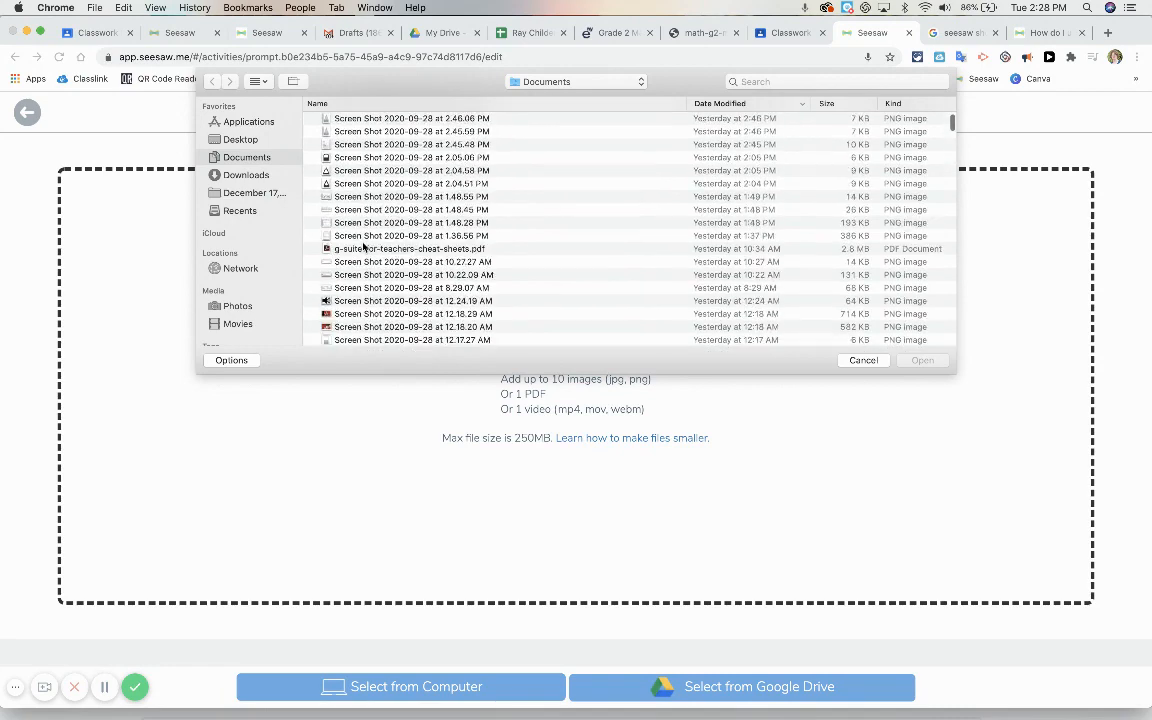
pyautogui.click(240, 176)
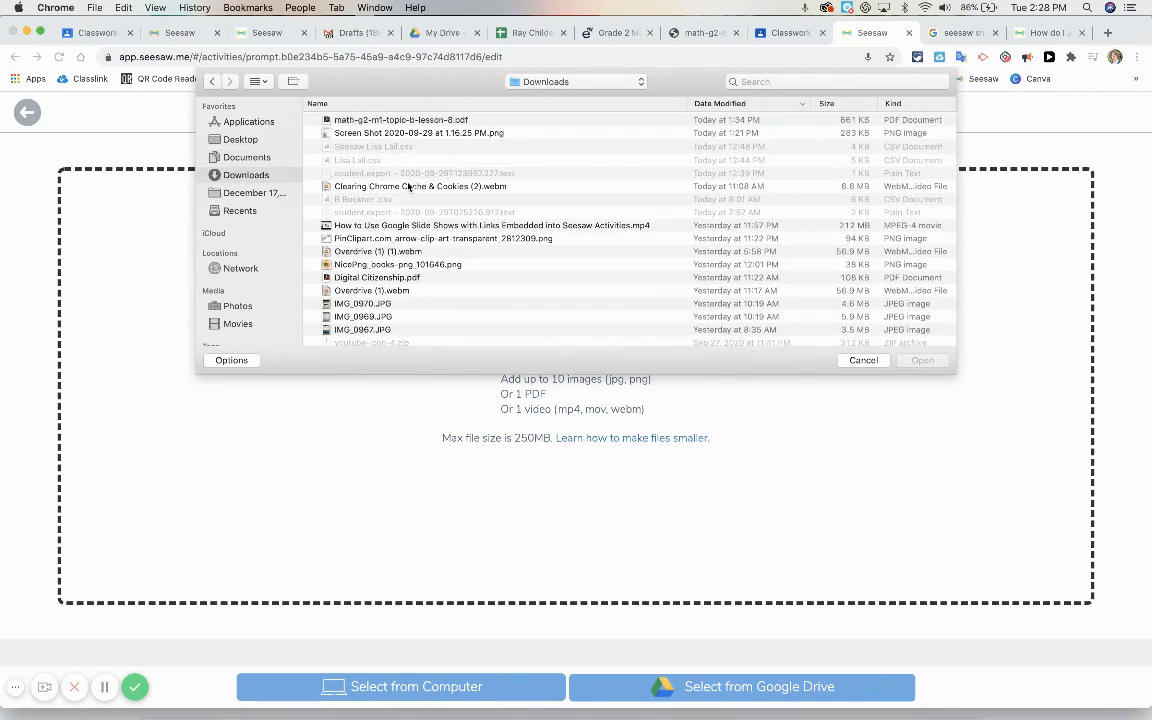
pyautogui.click(405, 187)
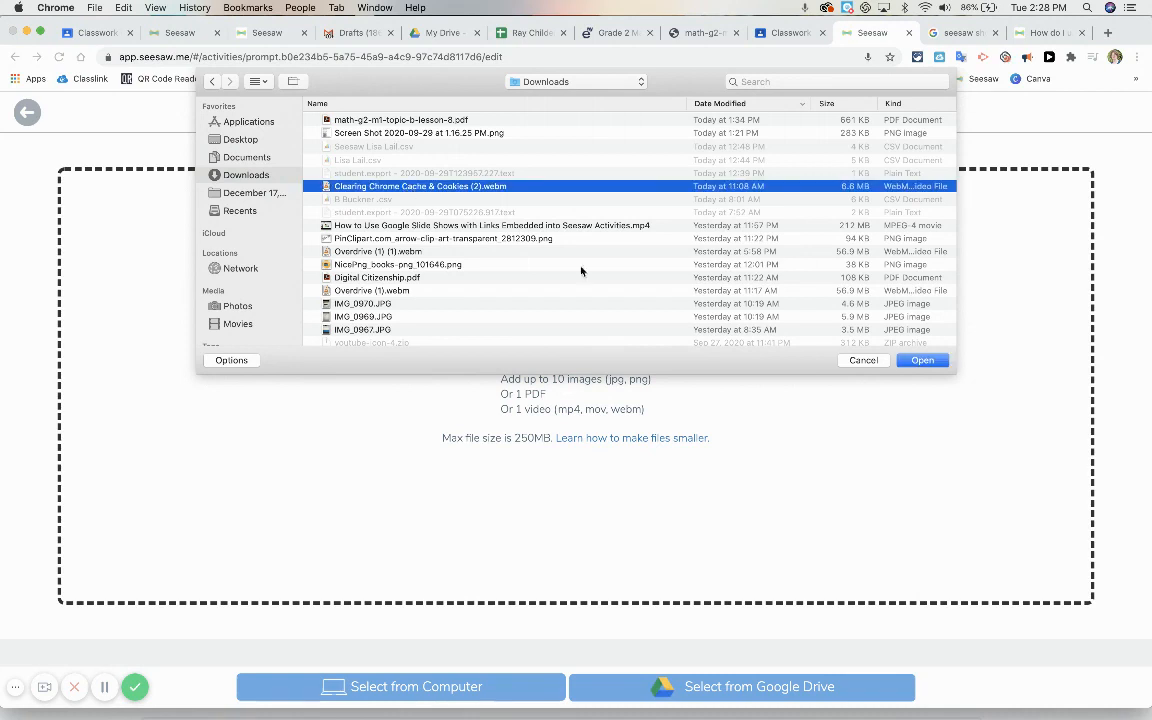
pyautogui.click(922, 361)
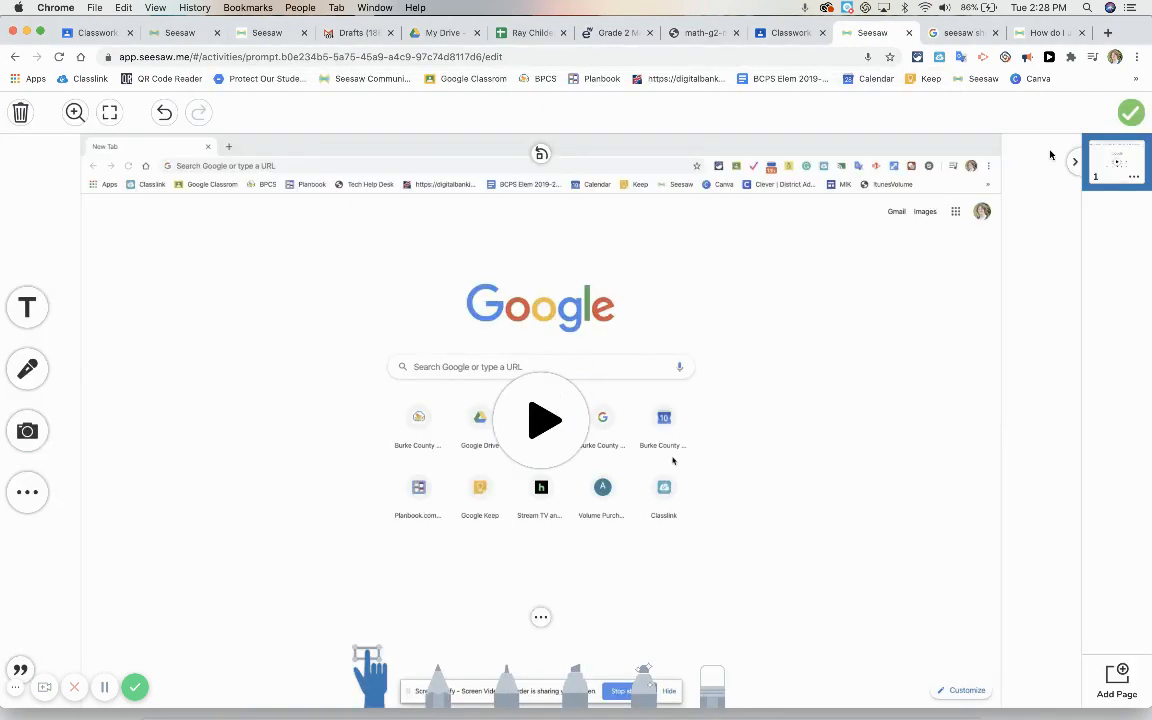
pyautogui.click(1132, 113)
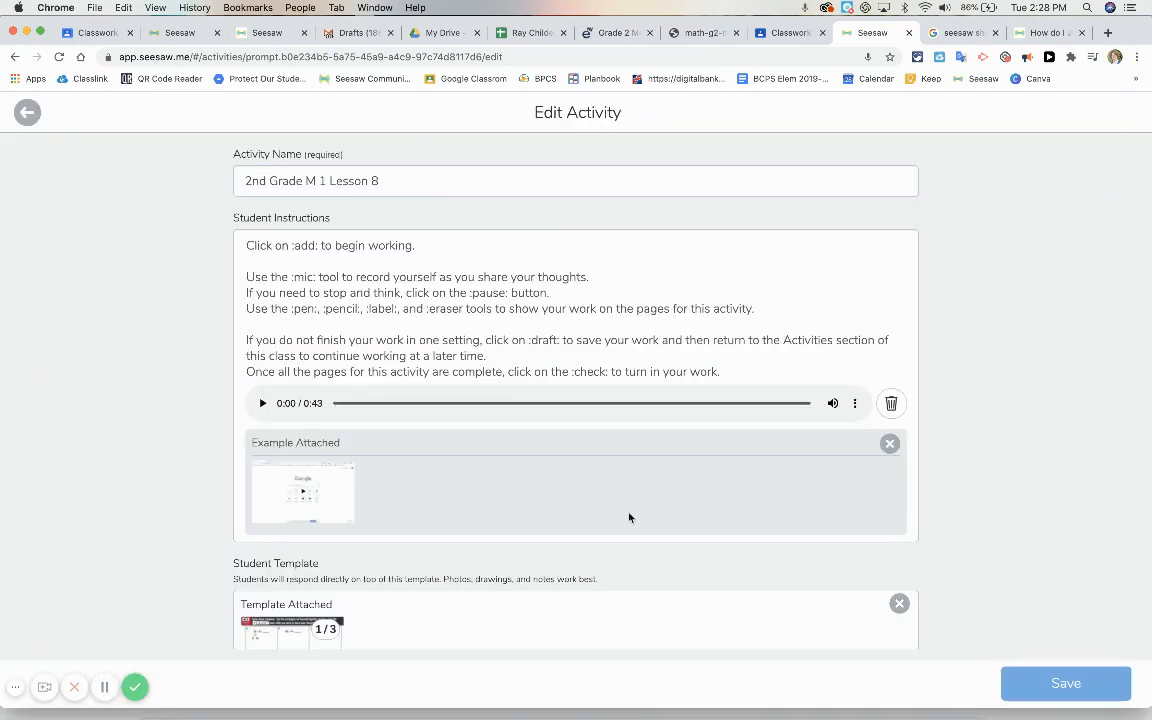
pyautogui.click(1078, 685)
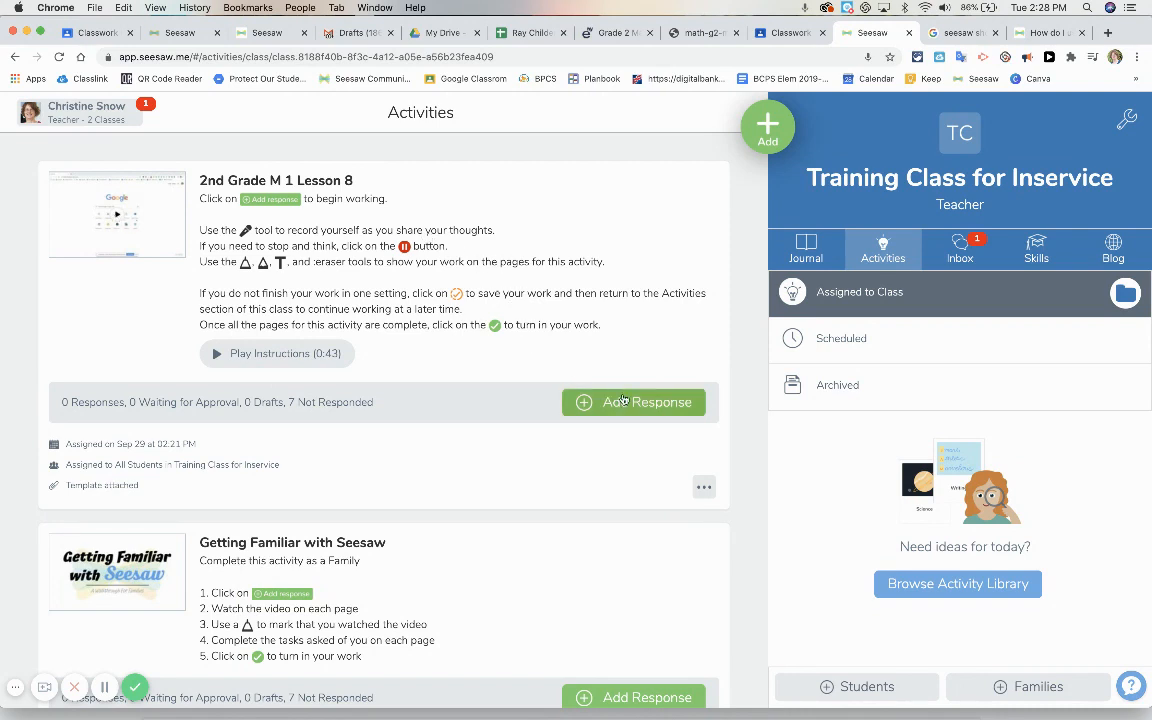
# Add a direction to watch the video for guidelines on showing work at the start of the 2nd Grade M 1 Lesson 8 instructions, and save
pyautogui.click(705, 489)
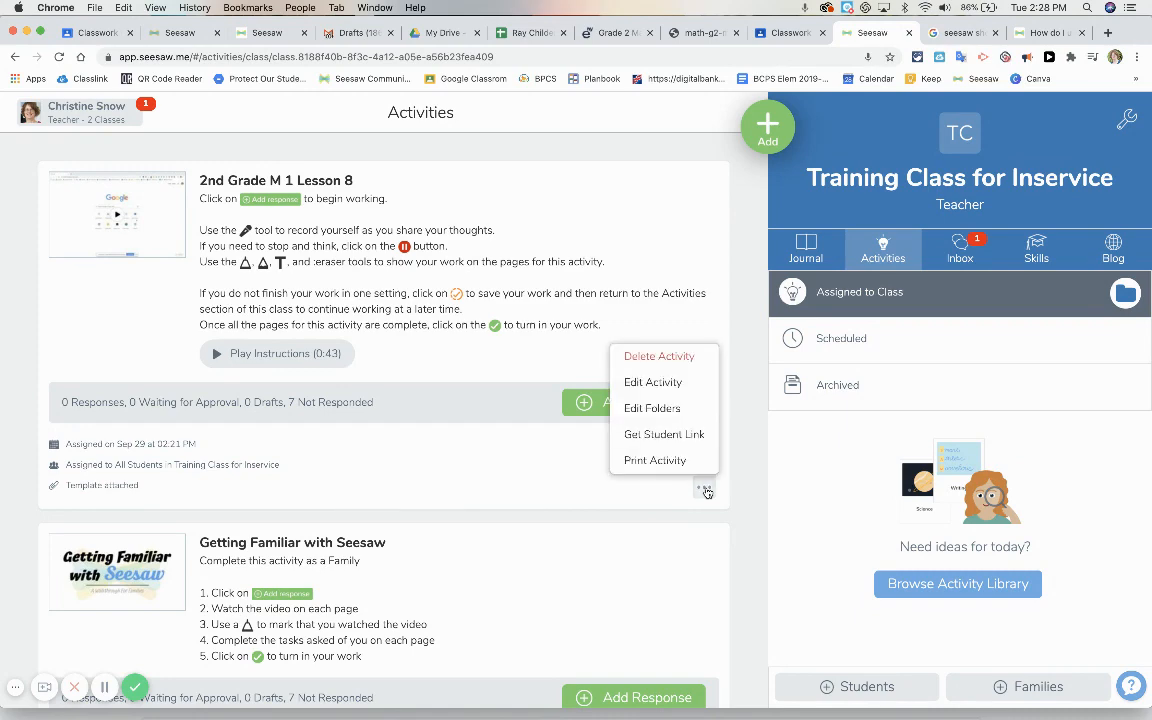
pyautogui.click(671, 385)
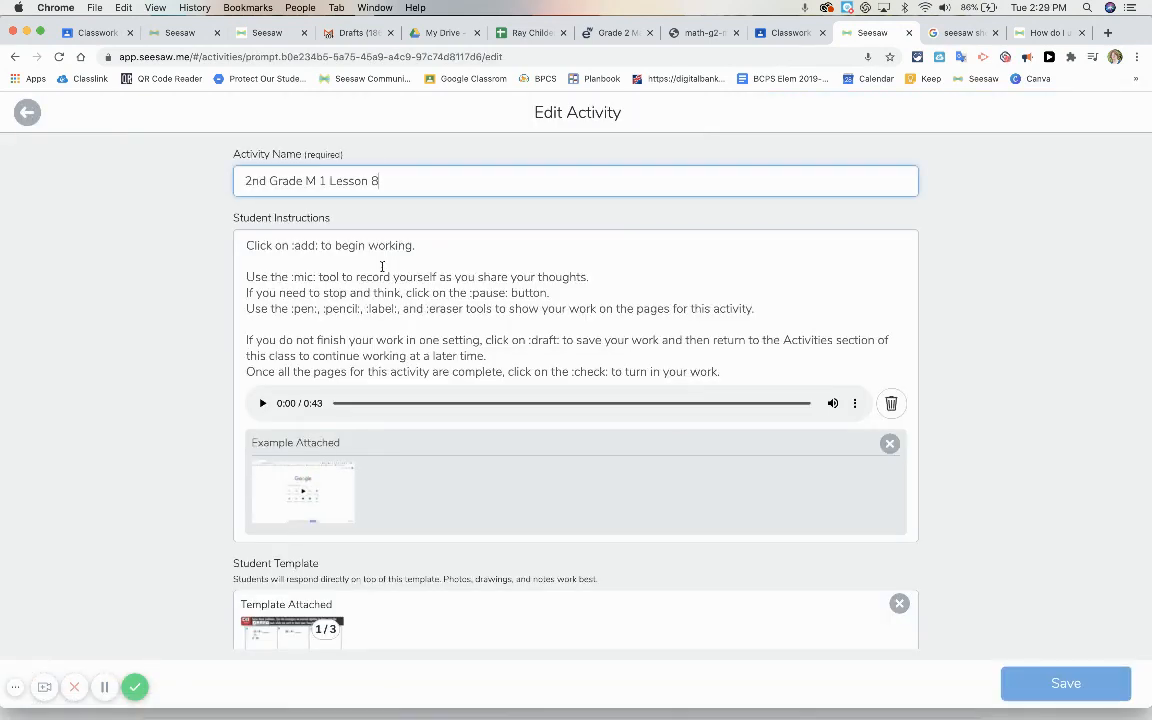
pyautogui.click(249, 246)
pyautogui.press('Return')
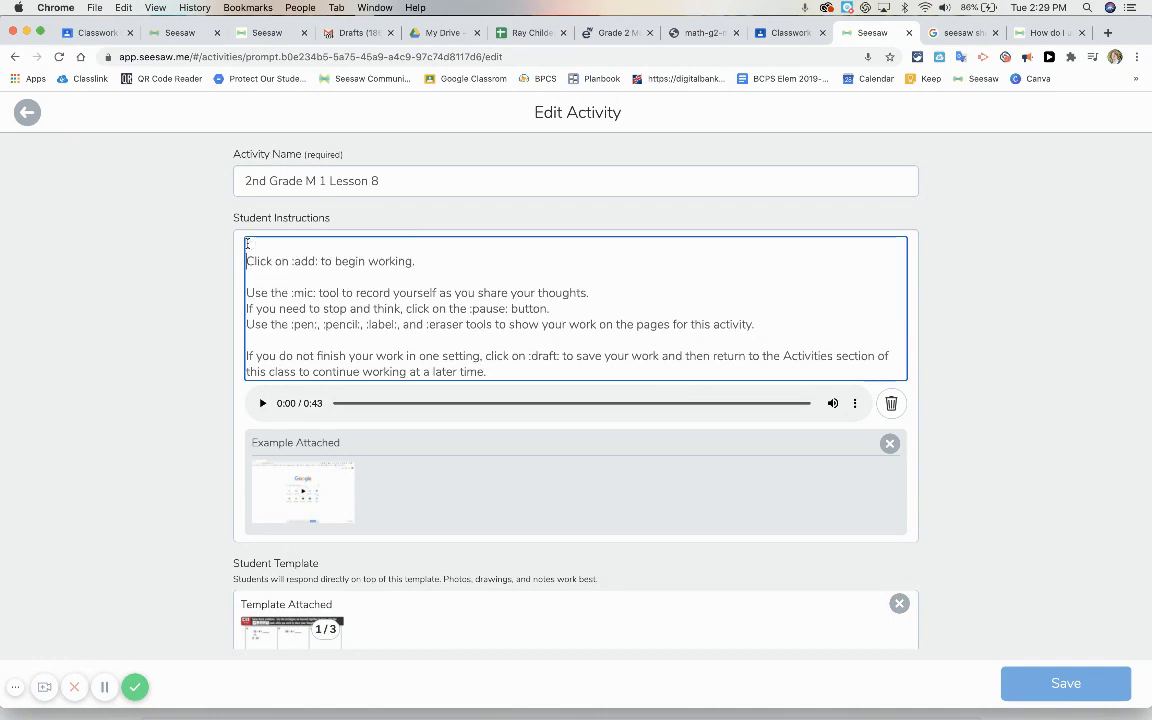
pyautogui.click(254, 241)
pyautogui.write('Clikc on the')
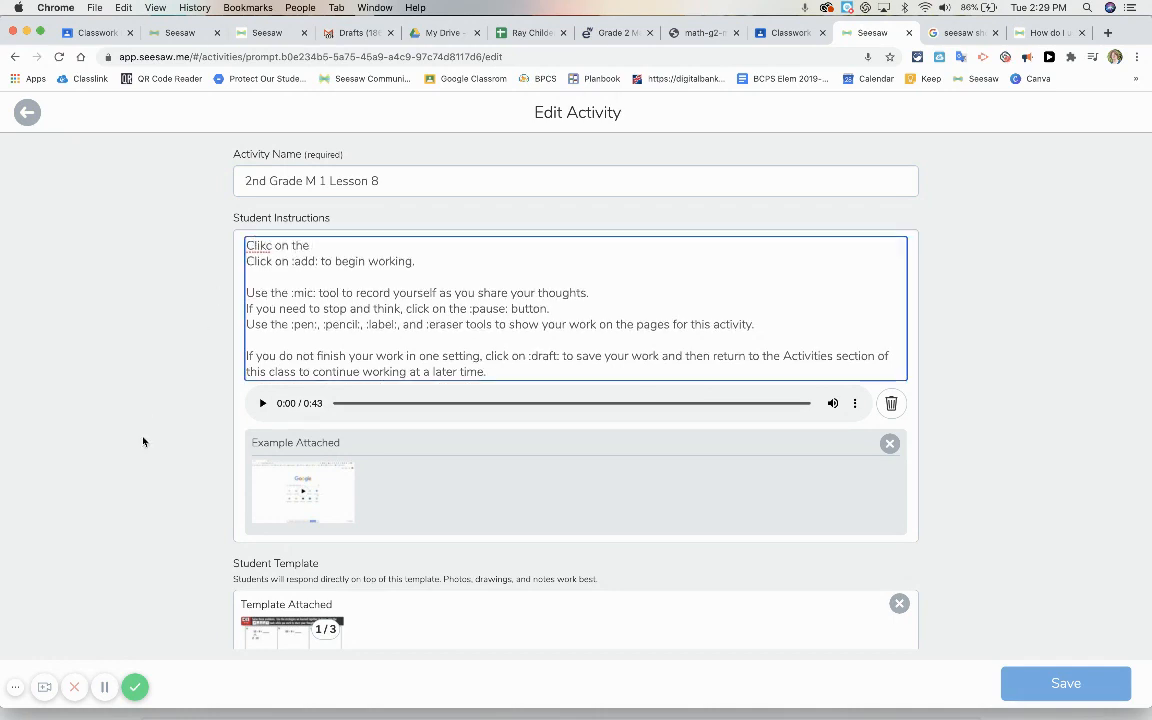
pyautogui.click(104, 687)
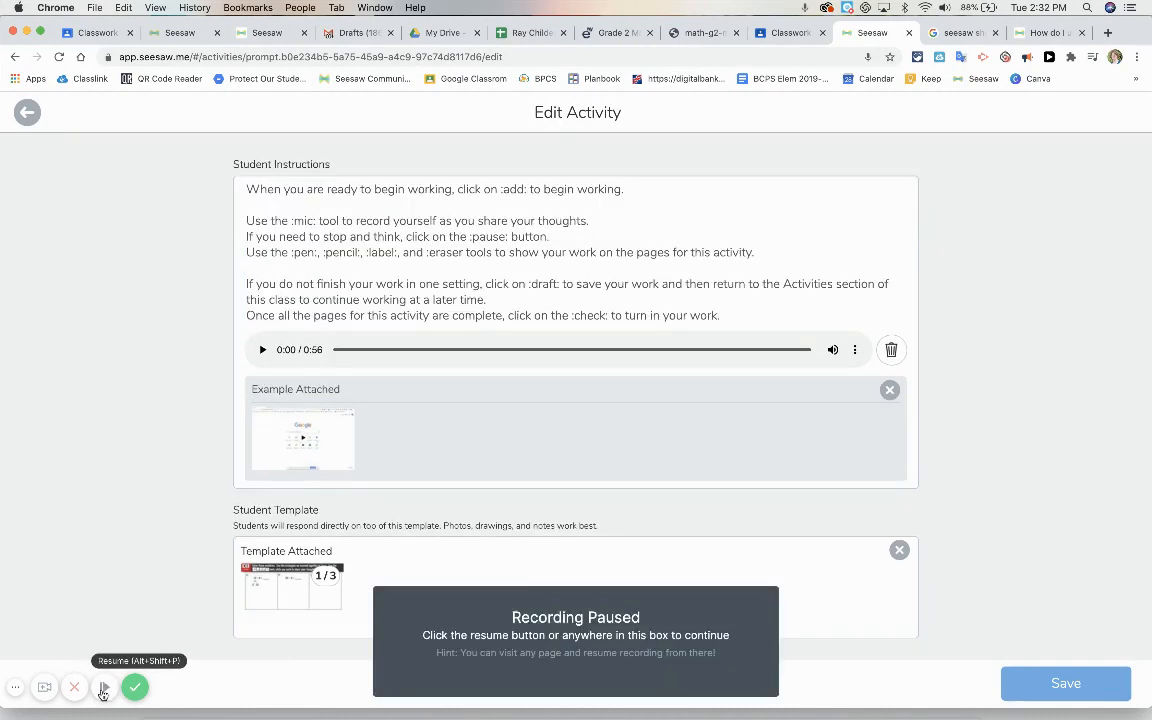
pyautogui.click(103, 689)
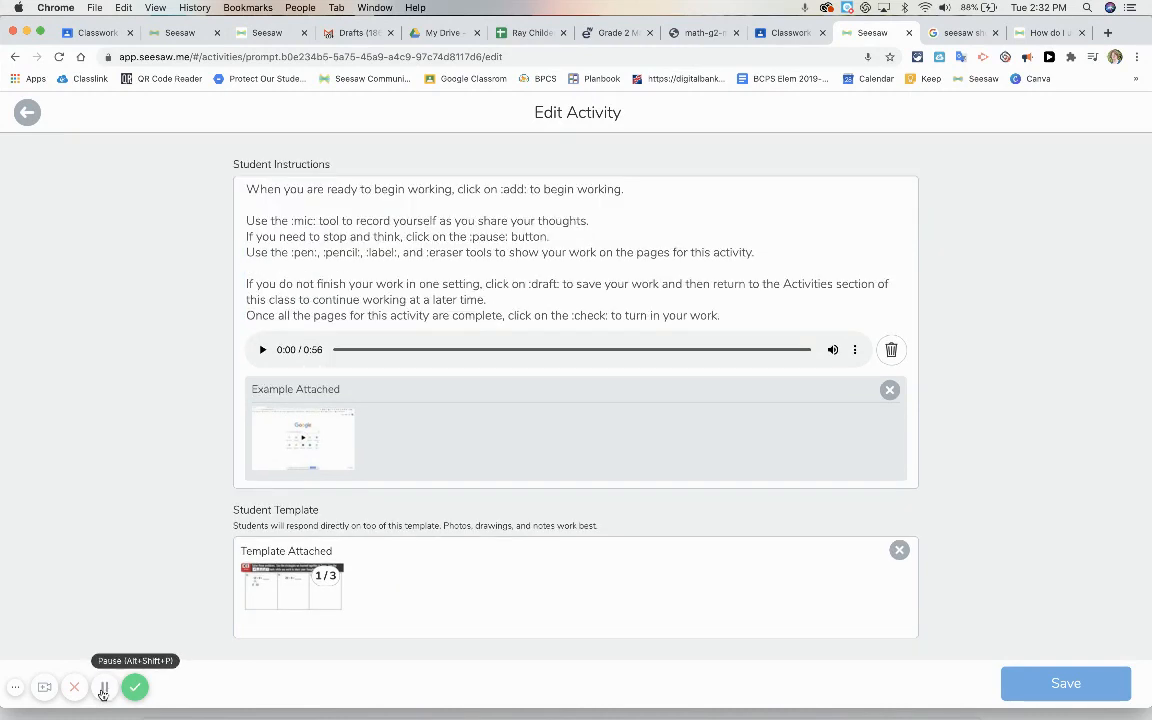
pyautogui.click(1083, 690)
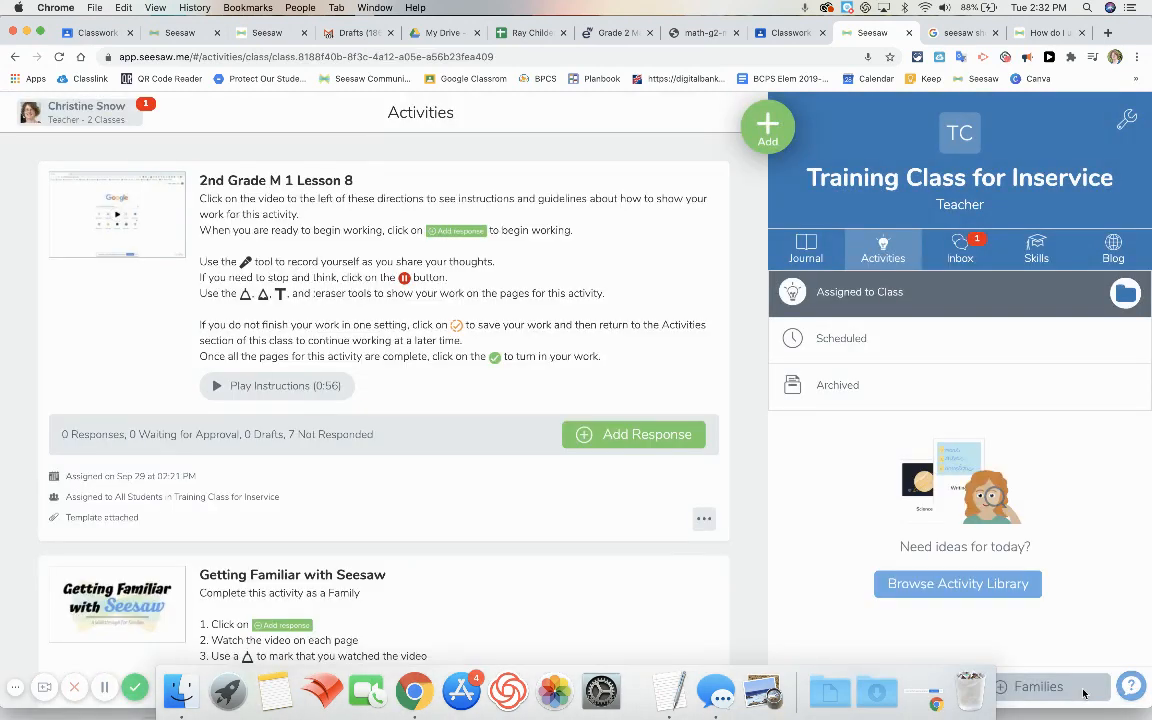
# Copy the student link for the 2nd Grade M 1 Lesson 8 activity and close the link dialog
pyautogui.click(704, 519)
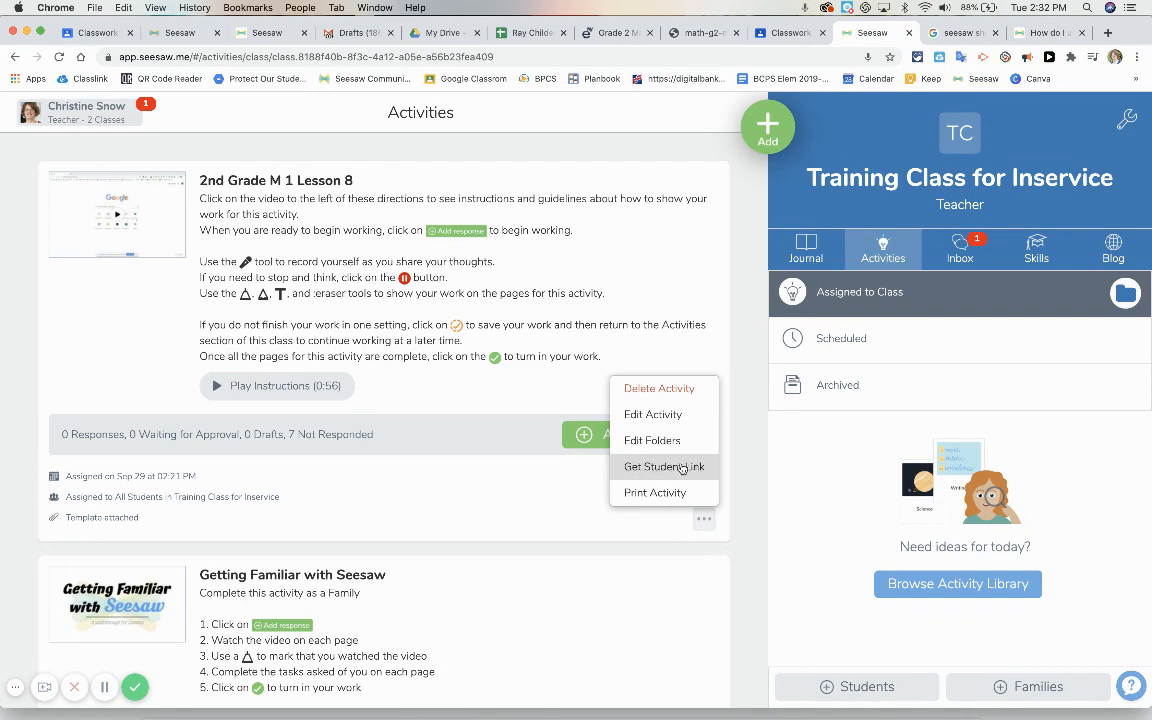
pyautogui.click(650, 469)
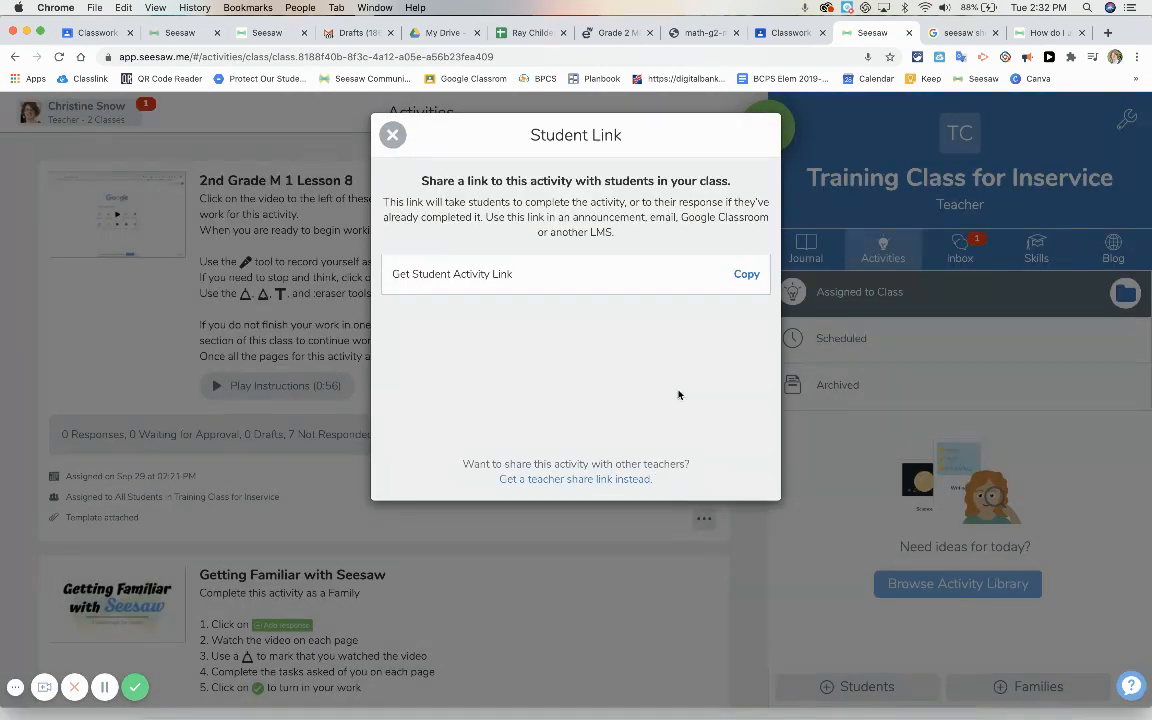
pyautogui.click(746, 275)
pyautogui.click(746, 275)
pyautogui.click(393, 135)
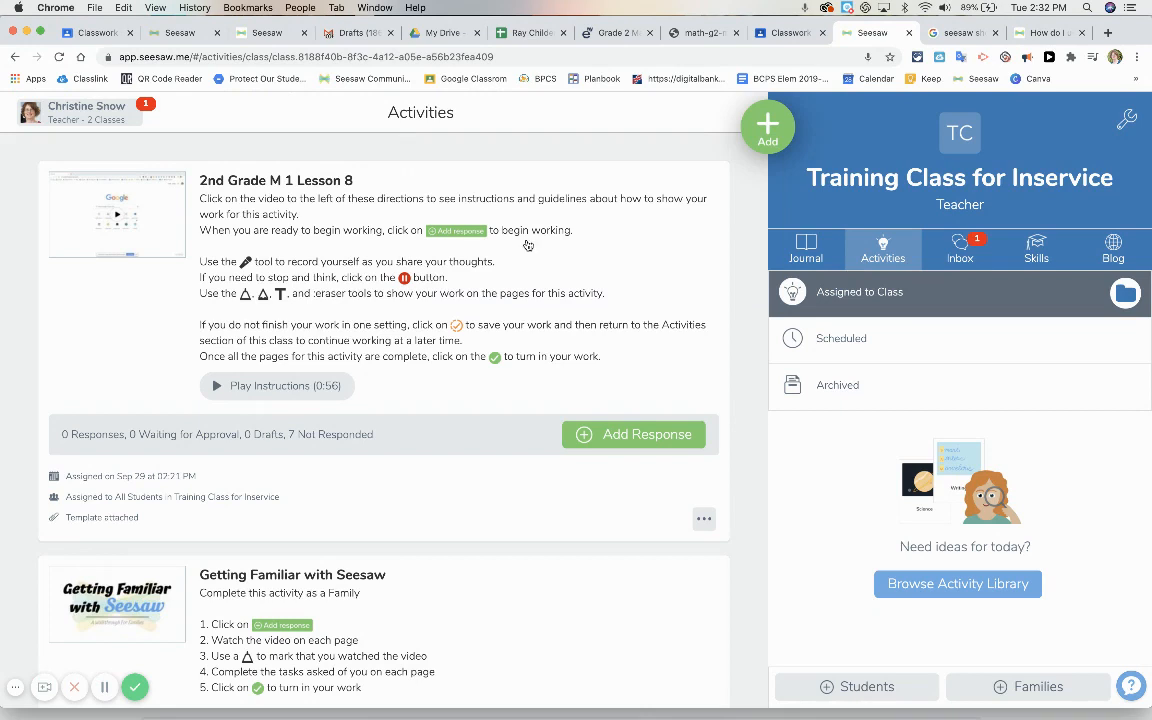
# Delete the 2nd Grade M 1 Lesson 8 activity from the class
pyautogui.click(704, 519)
pyautogui.click(672, 389)
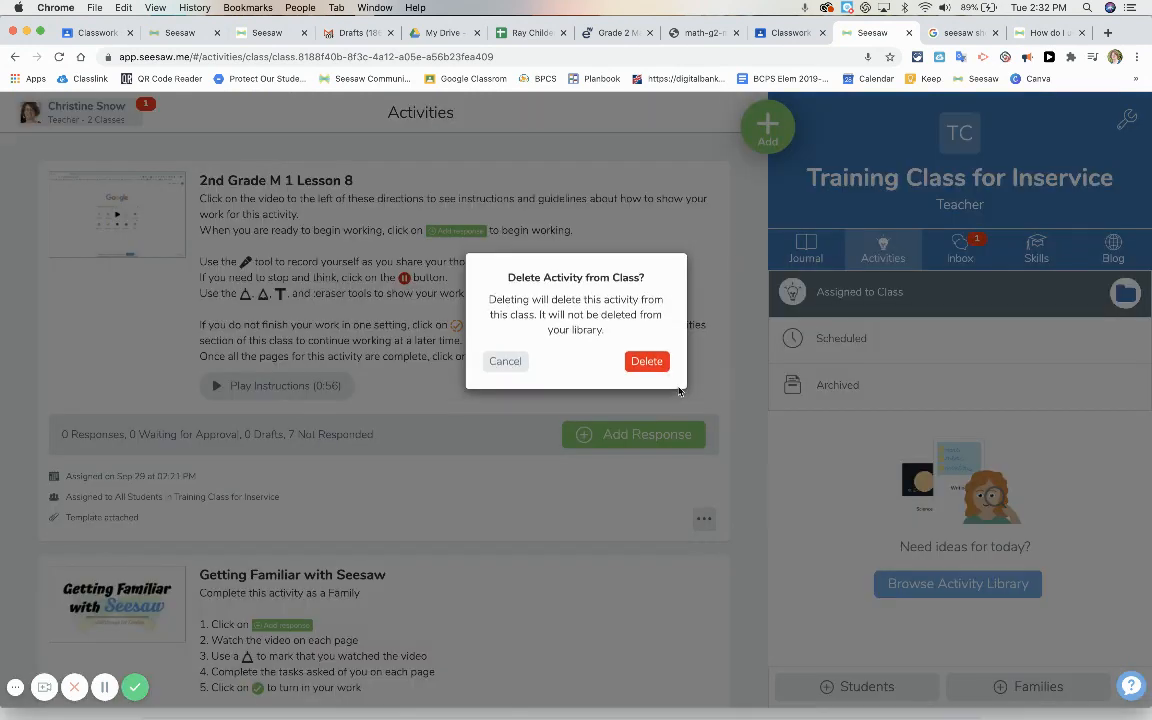
pyautogui.click(658, 374)
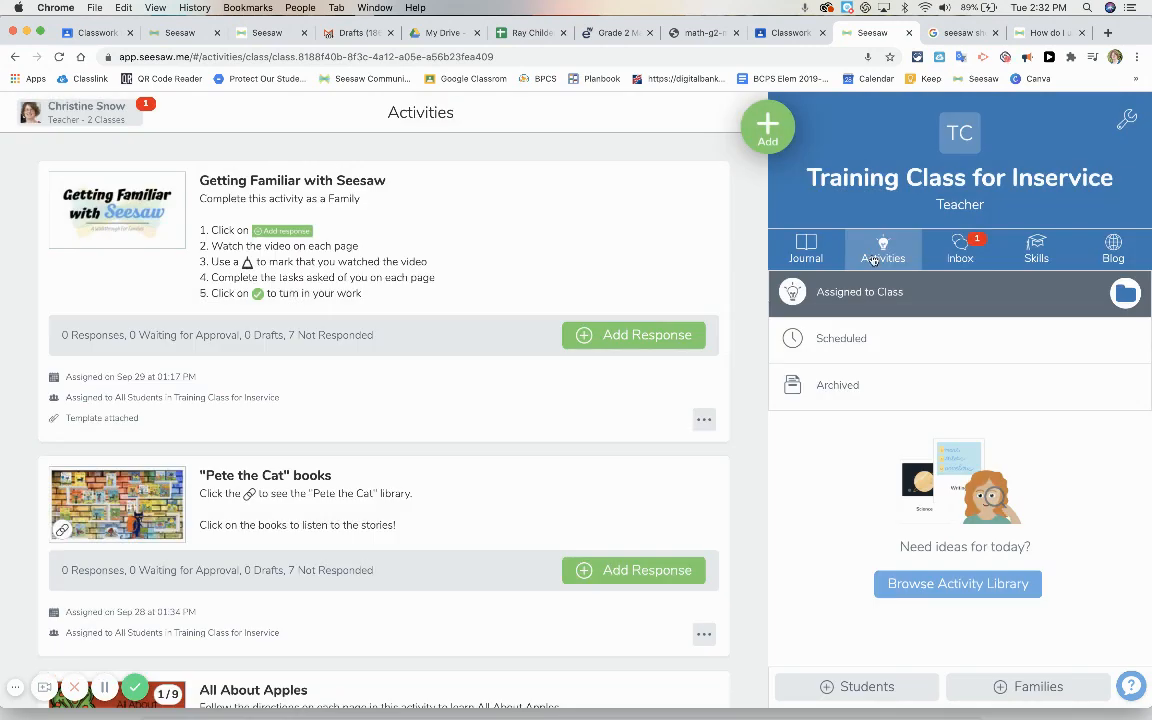
pyautogui.click(874, 259)
# Start assigning 2nd Grade M 1 Lesson 8 from My Library and choose Training Class for Inservice
pyautogui.click(930, 584)
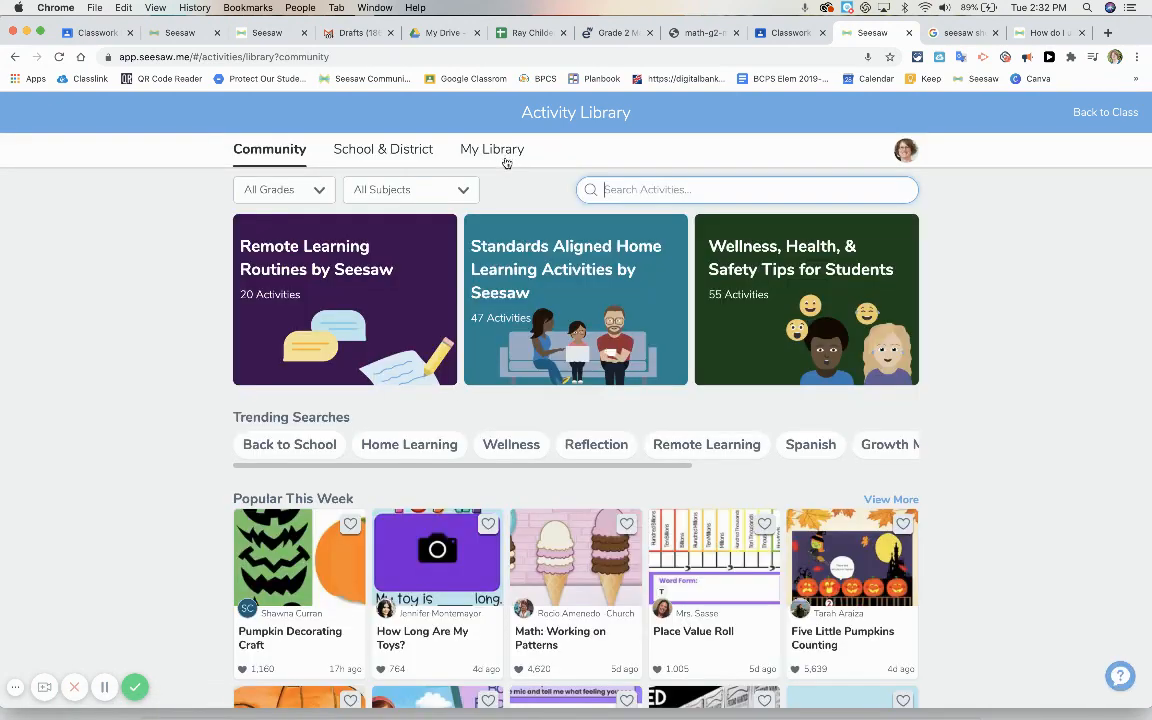
pyautogui.click(490, 150)
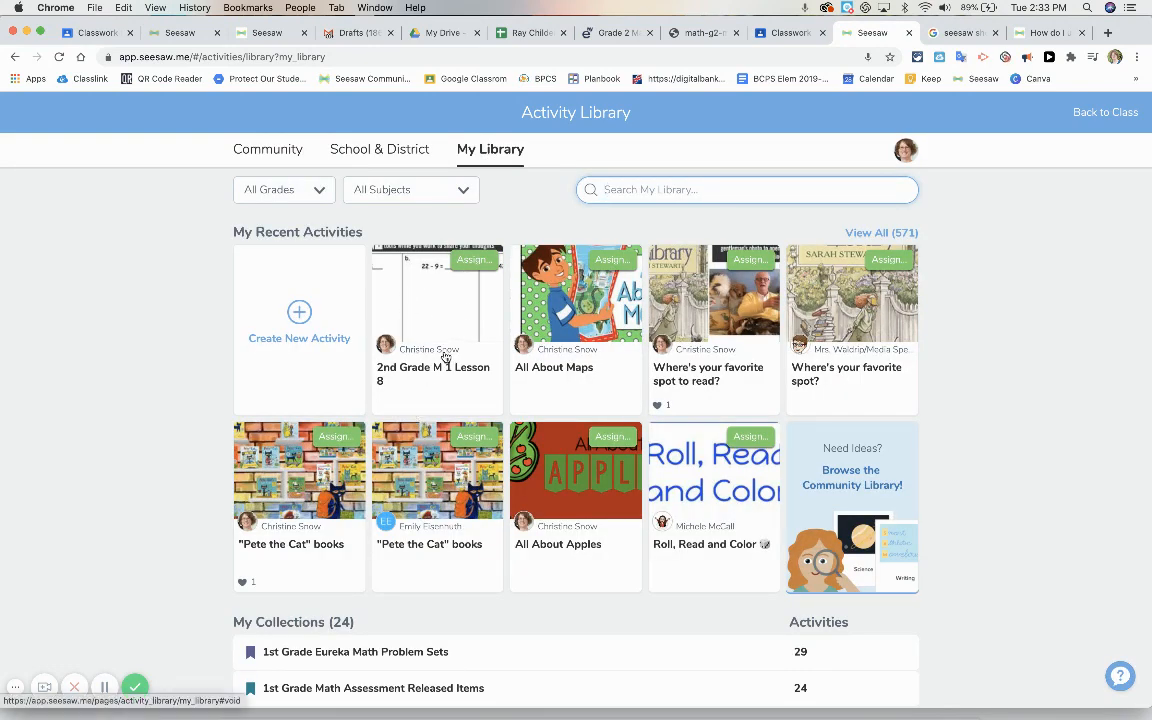
pyautogui.click(475, 261)
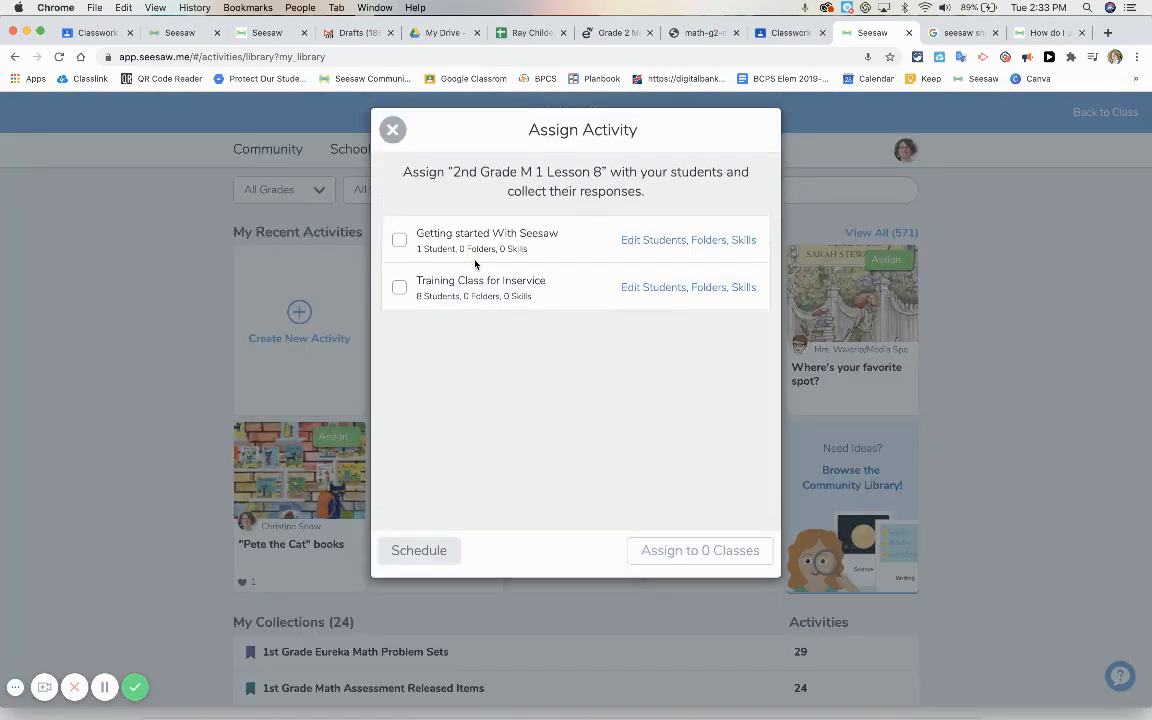
pyautogui.click(400, 294)
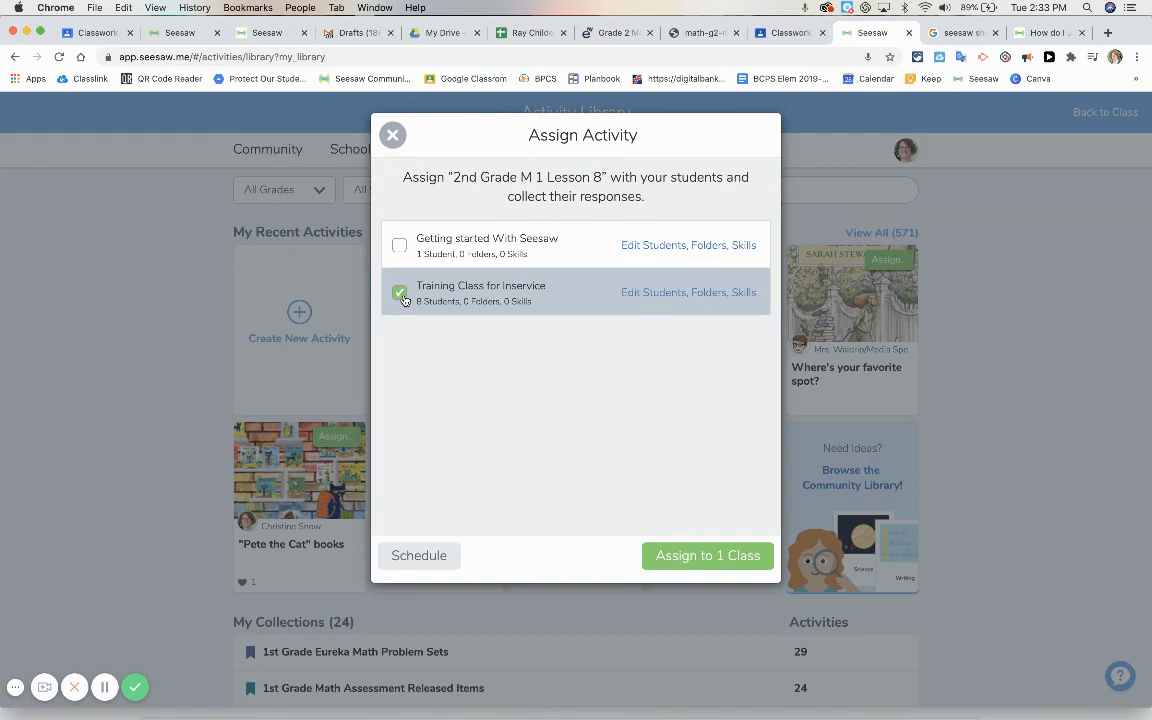
# Limit the assignment to the sample student and the second and fifth listed students of Training Class for Inservice
pyautogui.click(650, 295)
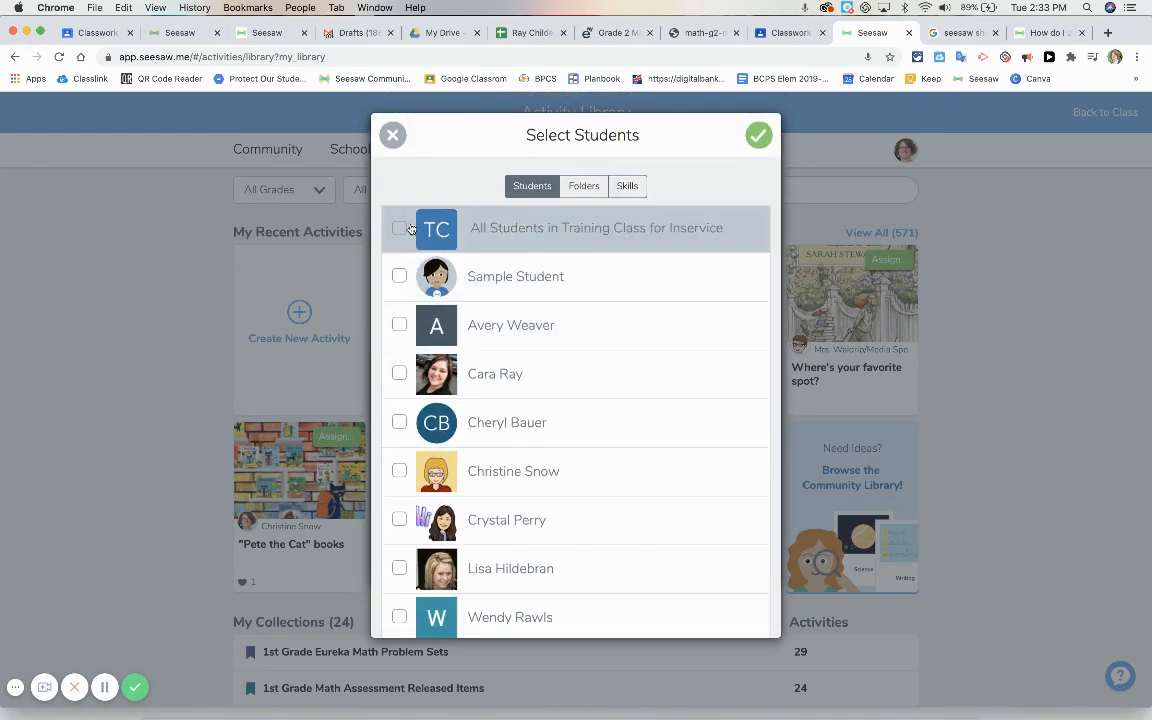
pyautogui.click(411, 232)
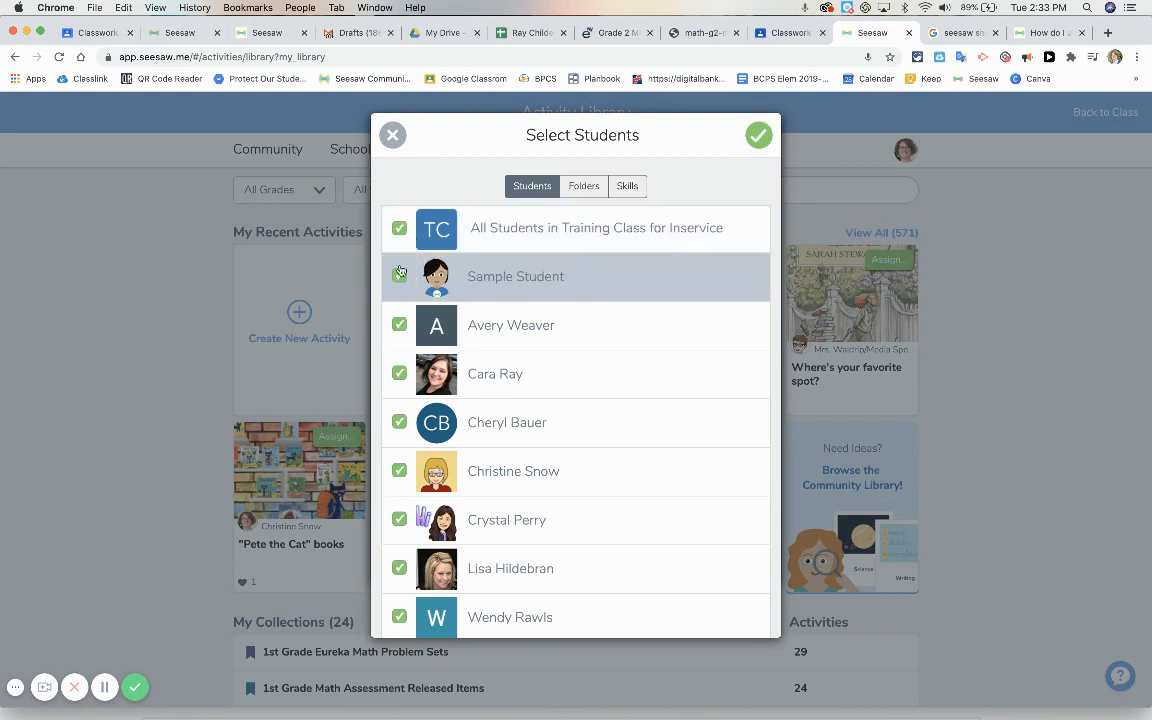
pyautogui.click(399, 374)
pyautogui.click(399, 422)
pyautogui.click(399, 519)
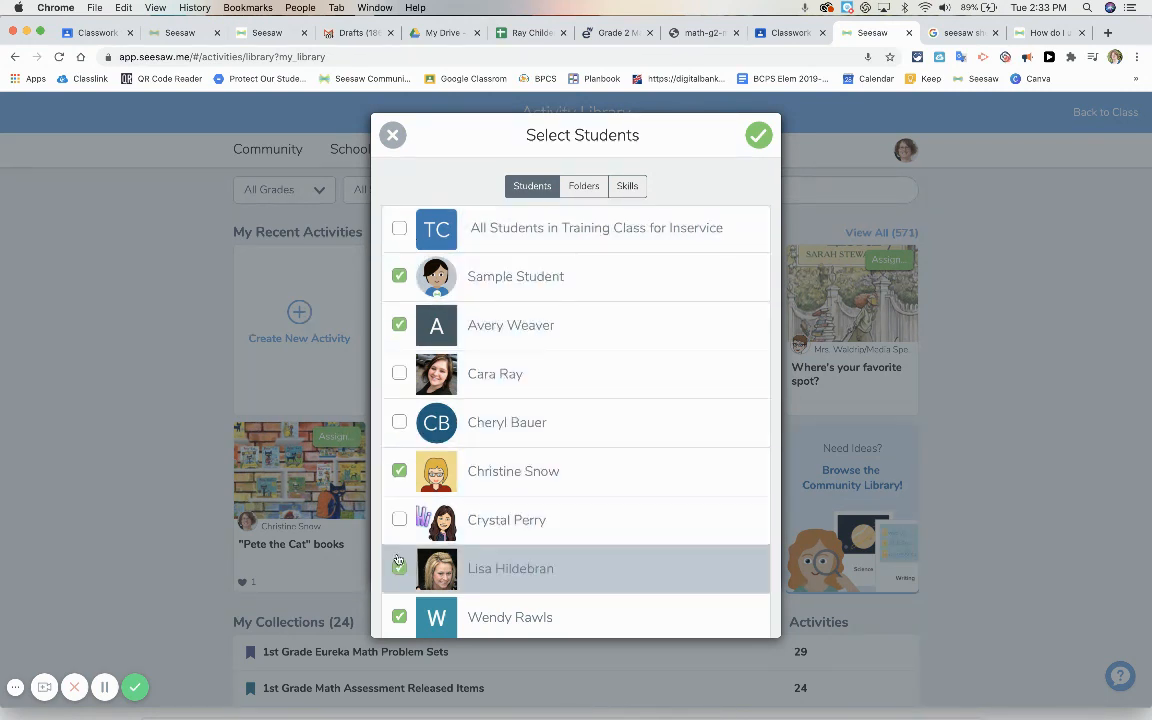
pyautogui.click(399, 568)
pyautogui.click(399, 617)
pyautogui.scroll(-1, 561, 597)
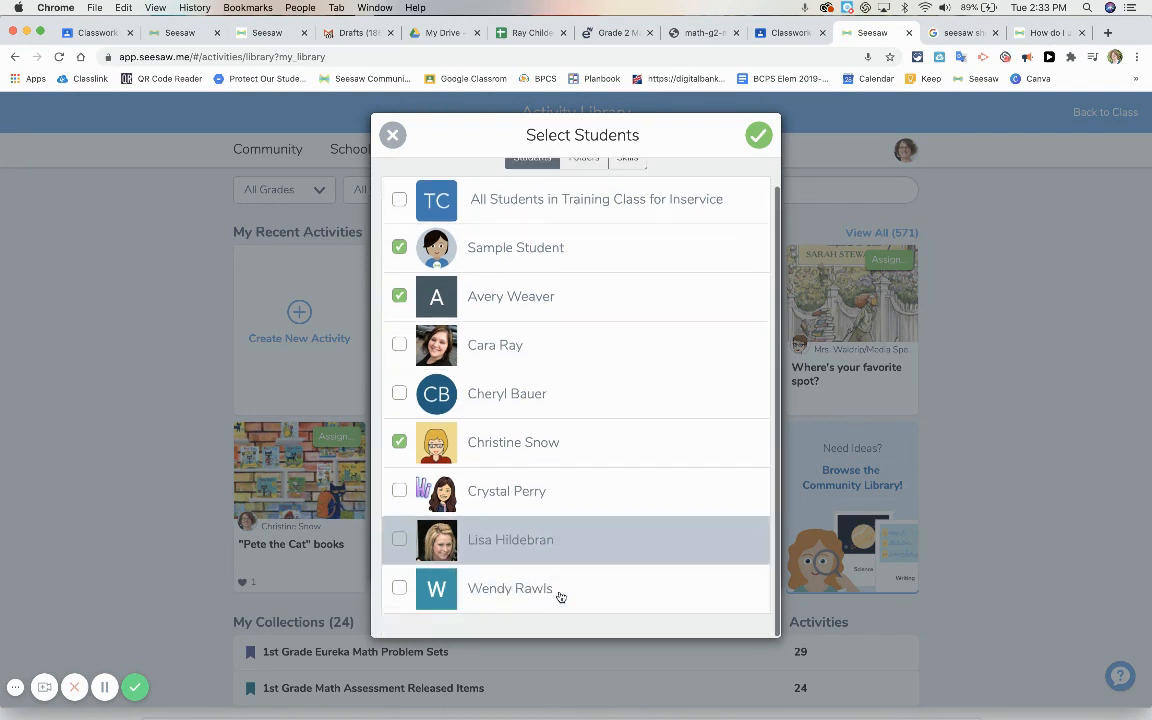
pyautogui.click(757, 134)
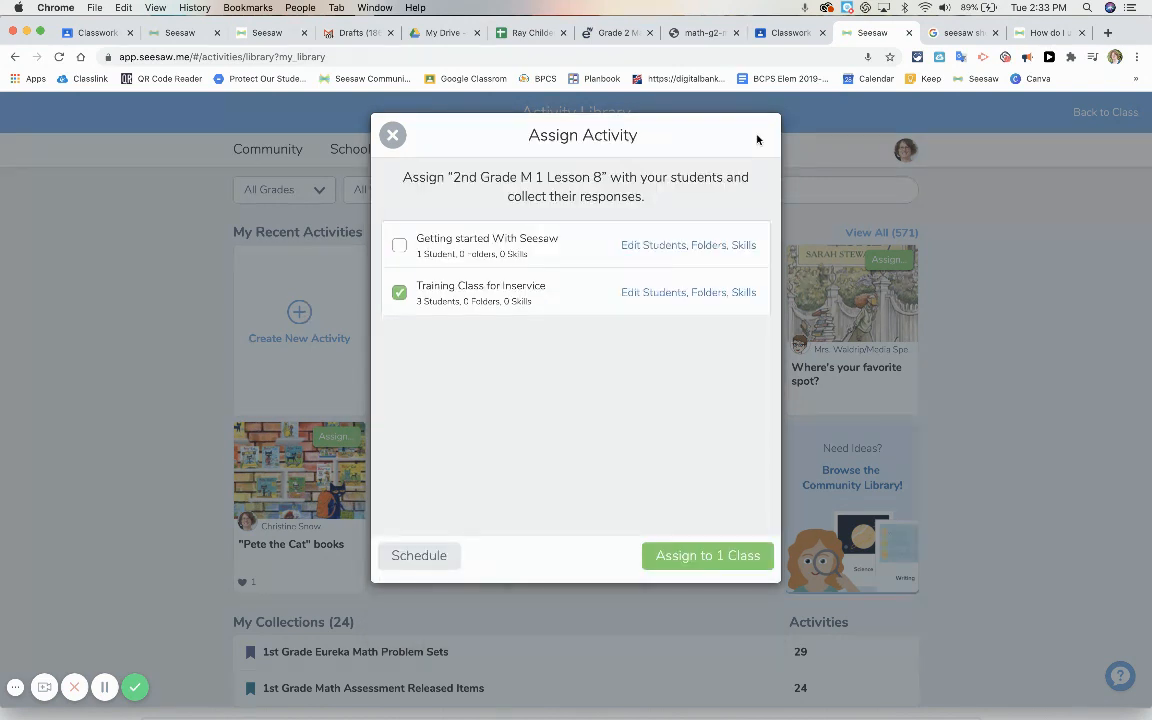
# Select the Math folder for the Training Class for Inservice assignment
pyautogui.click(705, 296)
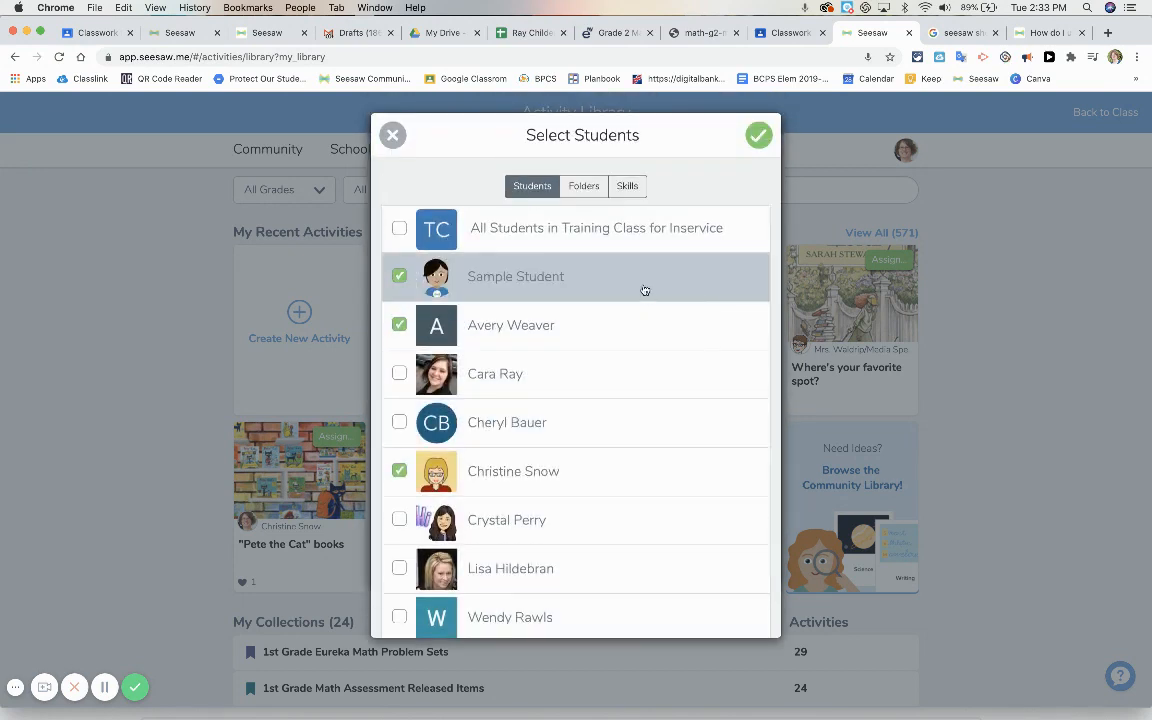
pyautogui.click(584, 187)
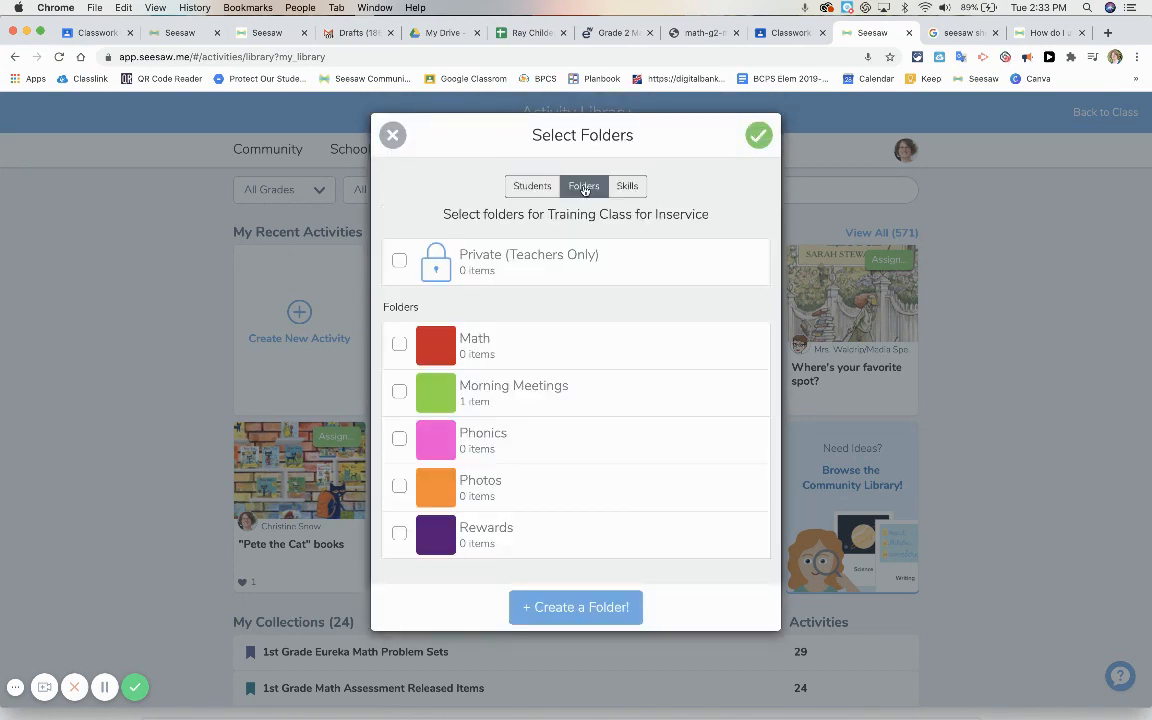
pyautogui.click(399, 343)
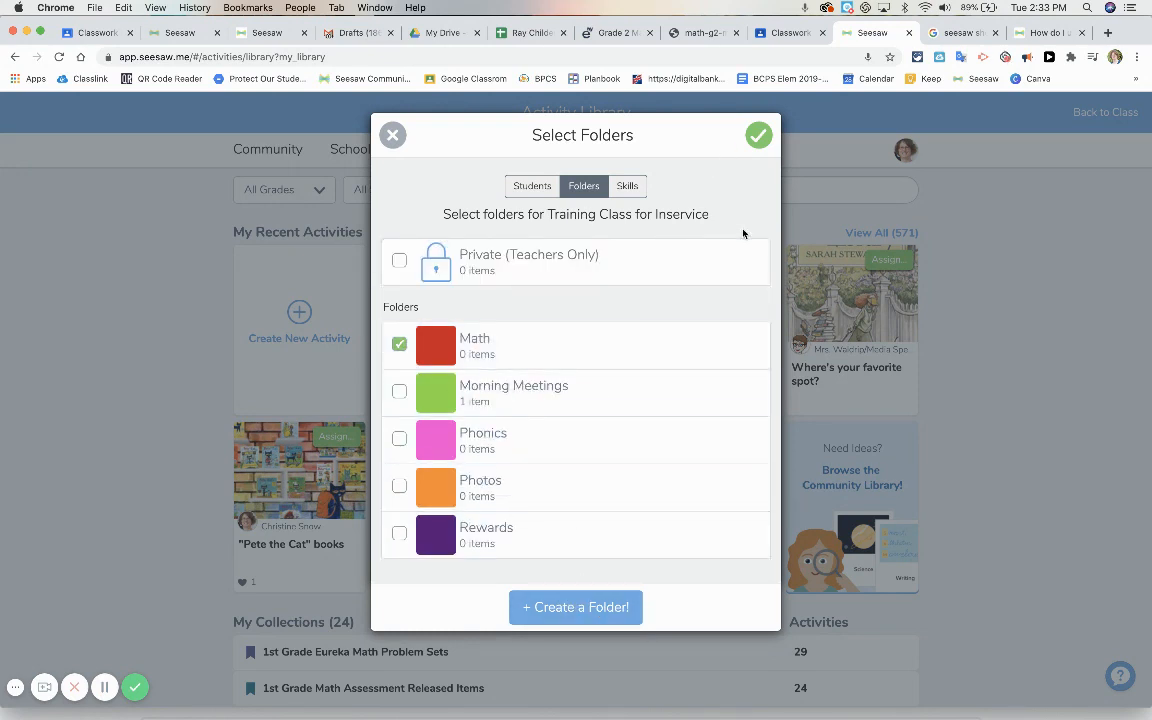
# Create a new skill named Decomposing Numbers with subject Math and category Subtraction
pyautogui.click(630, 186)
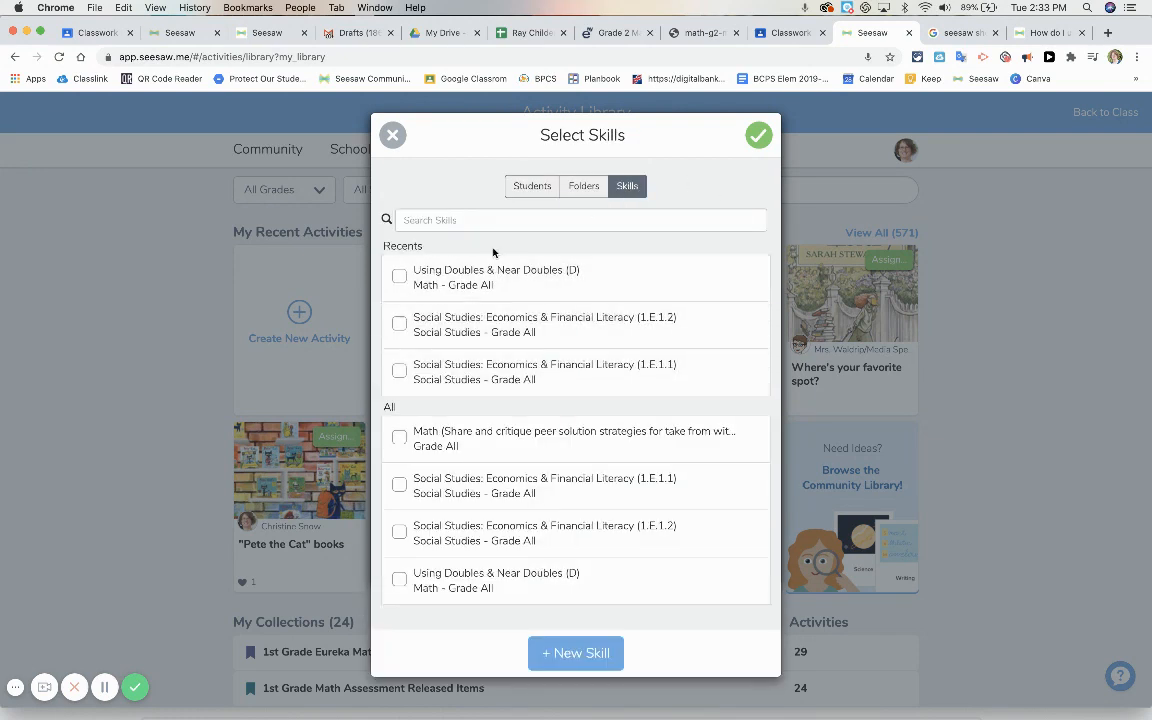
pyautogui.click(550, 652)
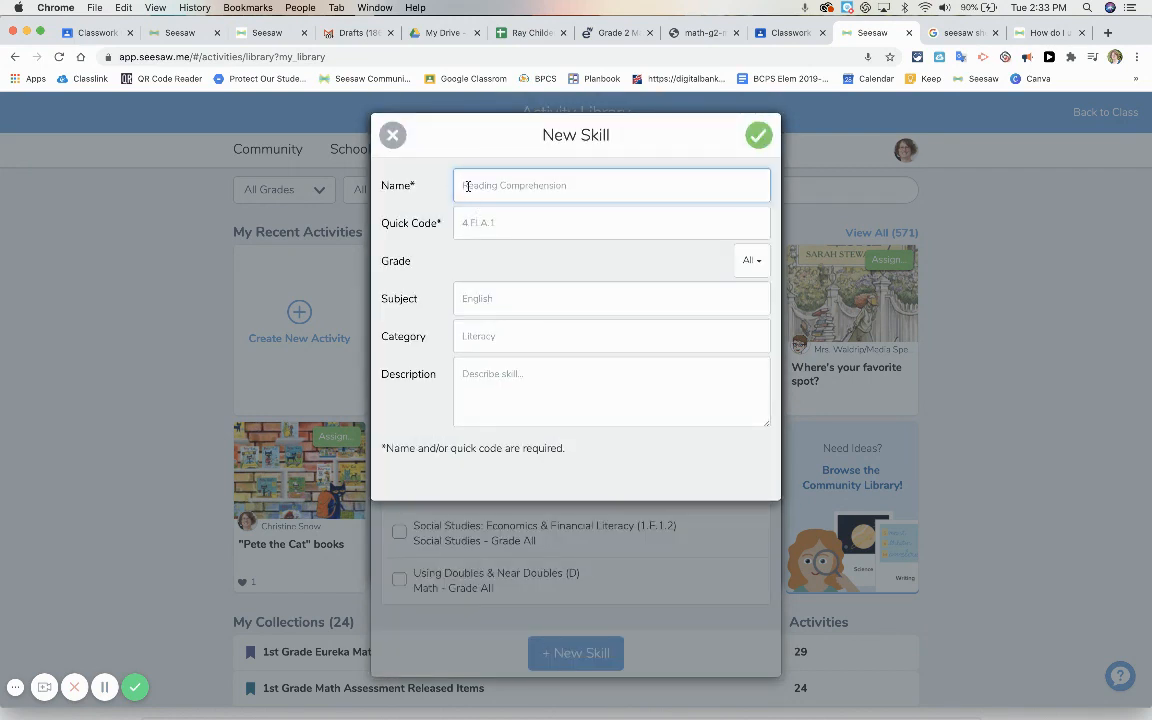
pyautogui.write('Decomposing NUmbers')
pyautogui.press('BackSpace')
pyautogui.write('u')
pyautogui.click(502, 227)
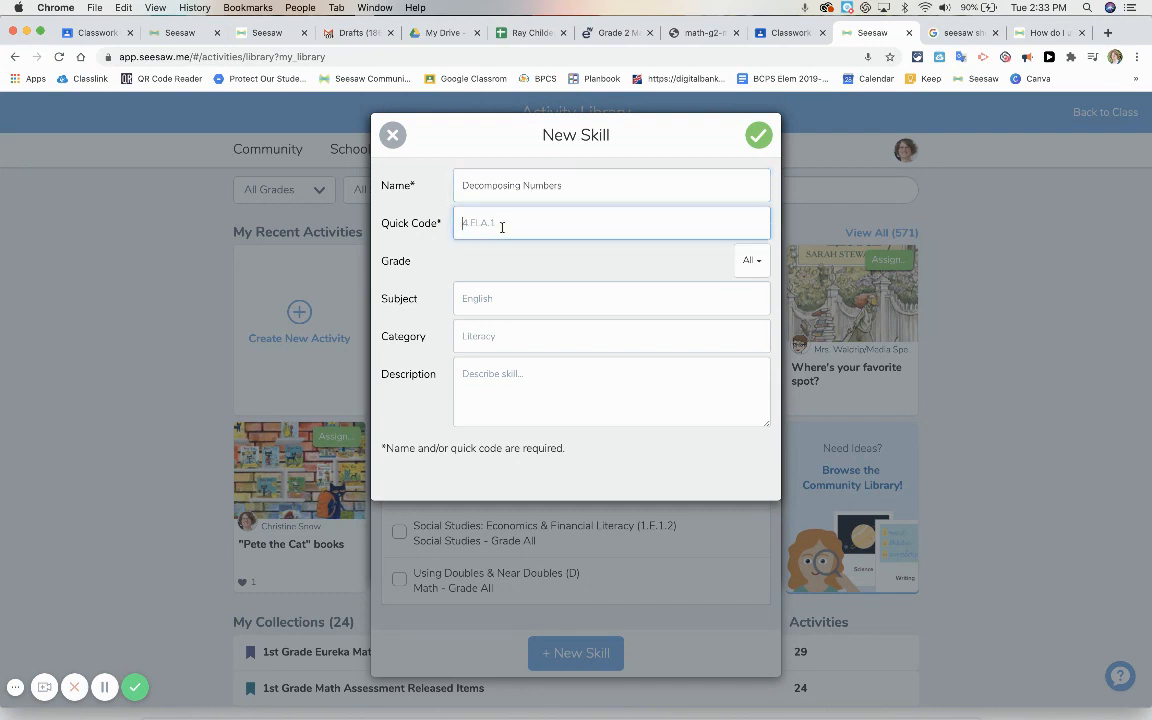
pyautogui.click(506, 302)
pyautogui.write('M')
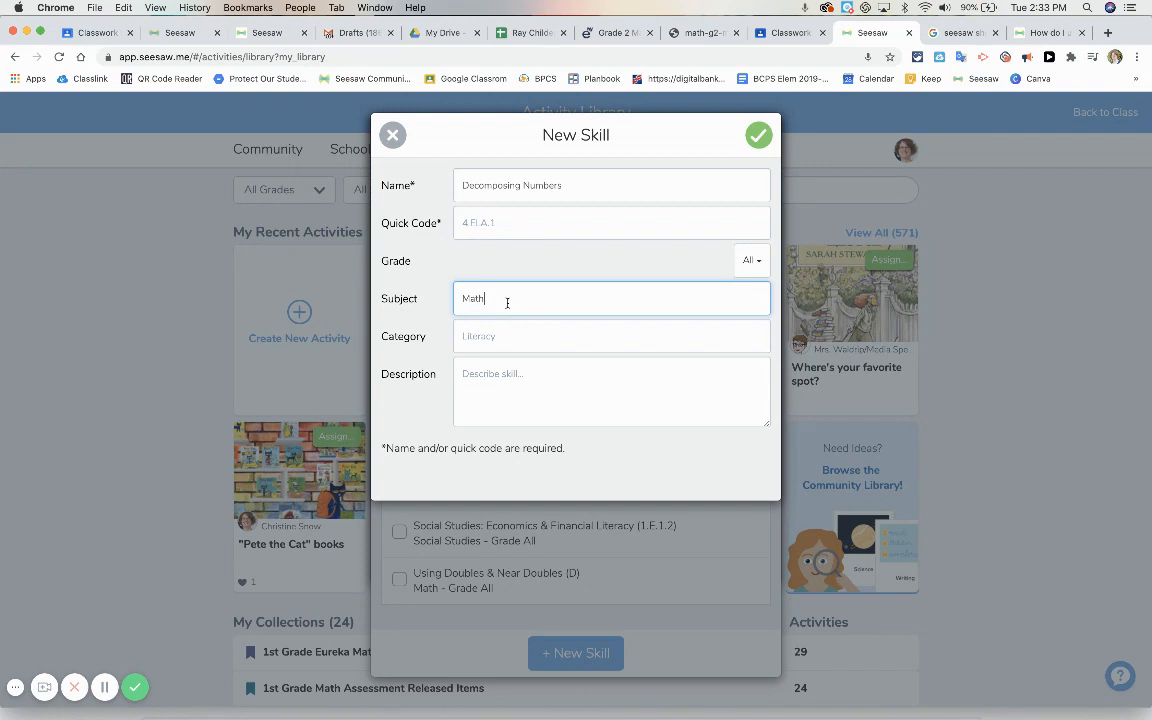
pyautogui.write('ath')
pyautogui.click(505, 337)
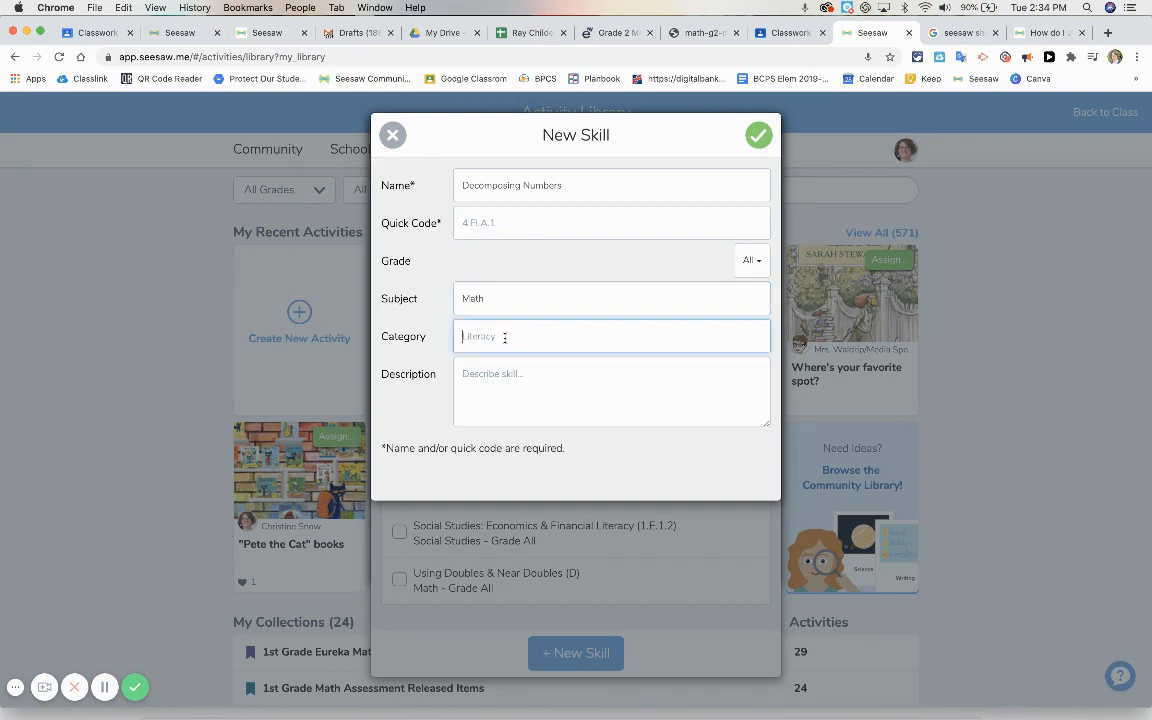
pyautogui.write('Subtraction')
pyautogui.click(501, 380)
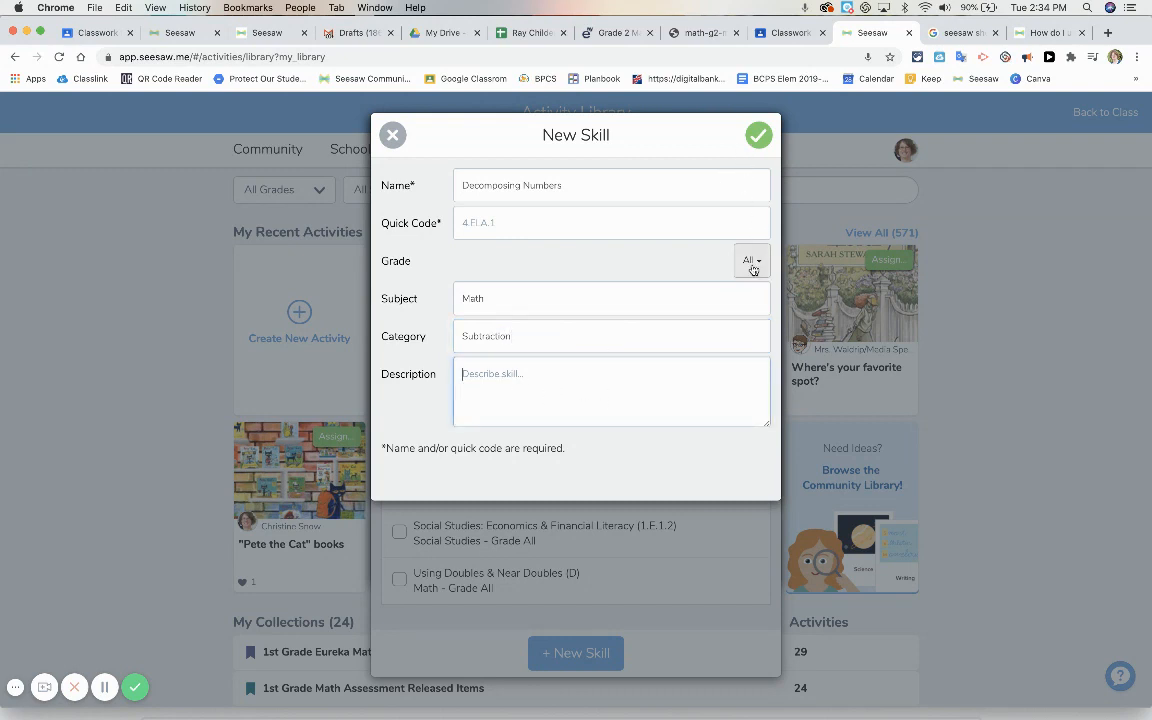
pyautogui.click(757, 135)
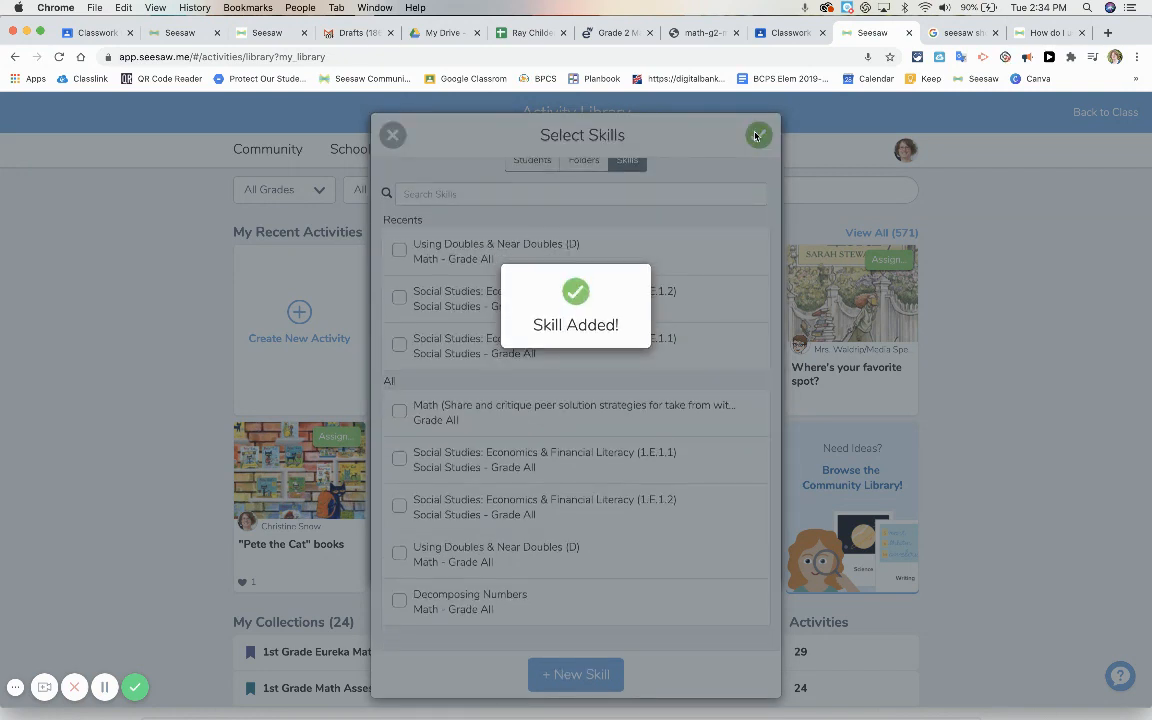
# Tag the assignment with the Decomposing Numbers skill and confirm the class selections
pyautogui.scroll(1, 565, 254)
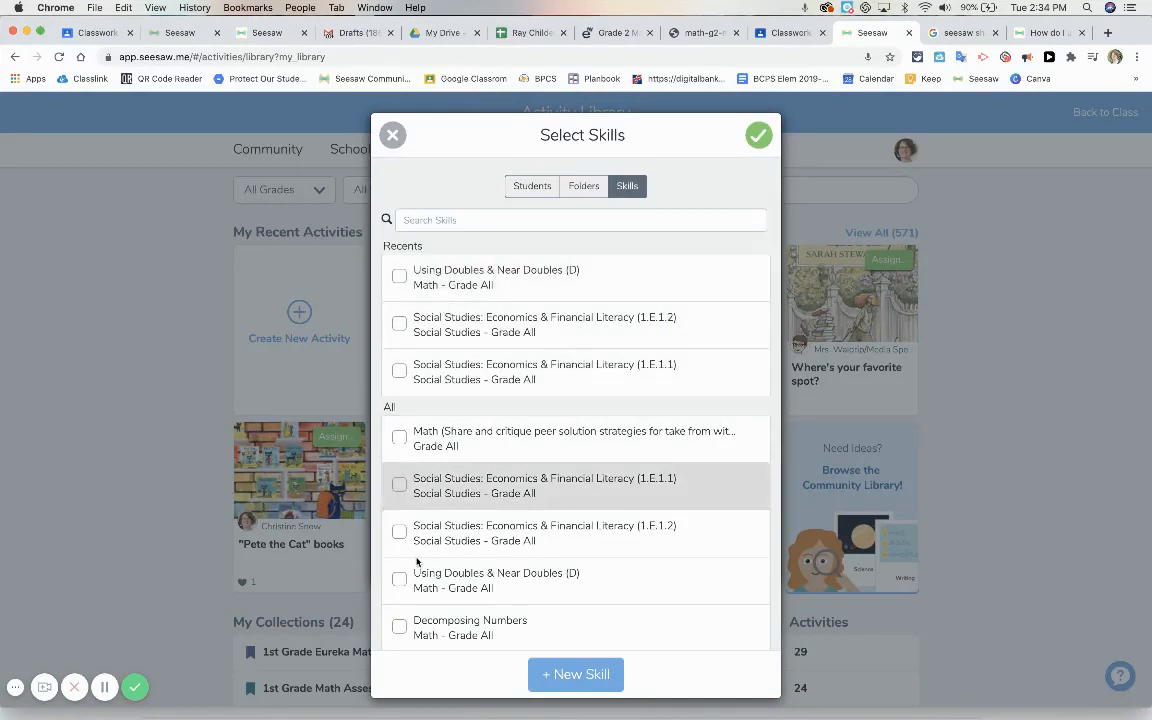
pyautogui.click(400, 627)
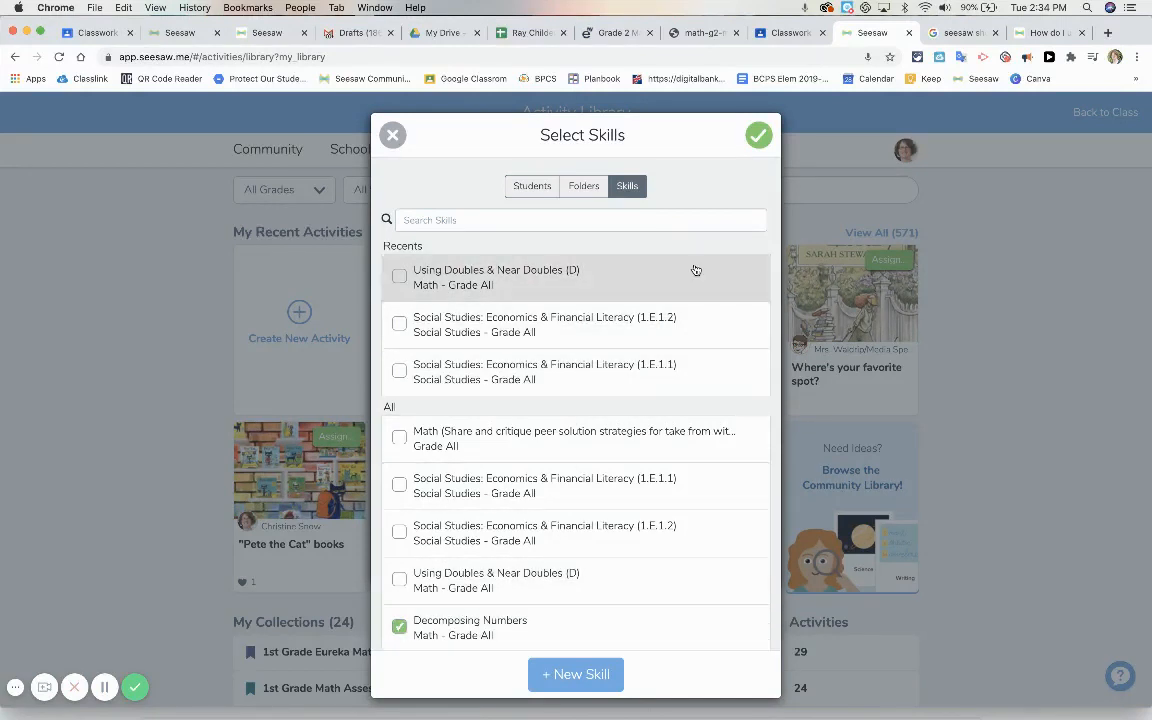
pyautogui.click(755, 136)
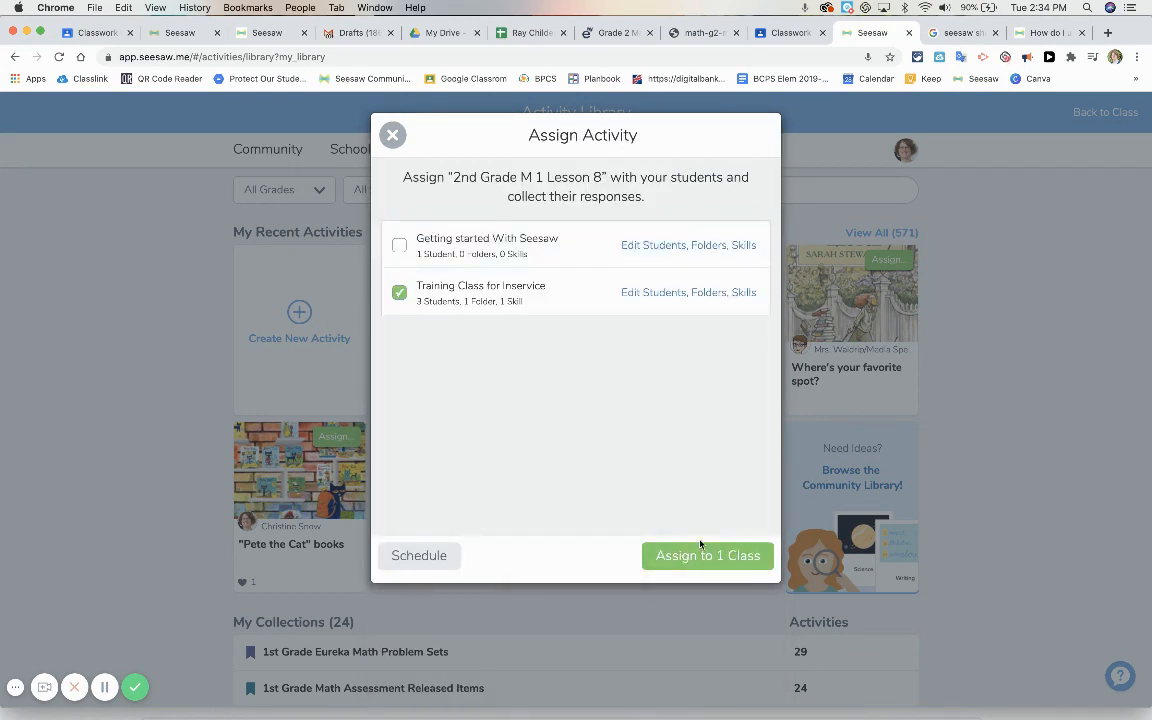
# Schedule the 2nd Grade M 1 Lesson 8 activity for a specific date, October 1
pyautogui.click(419, 555)
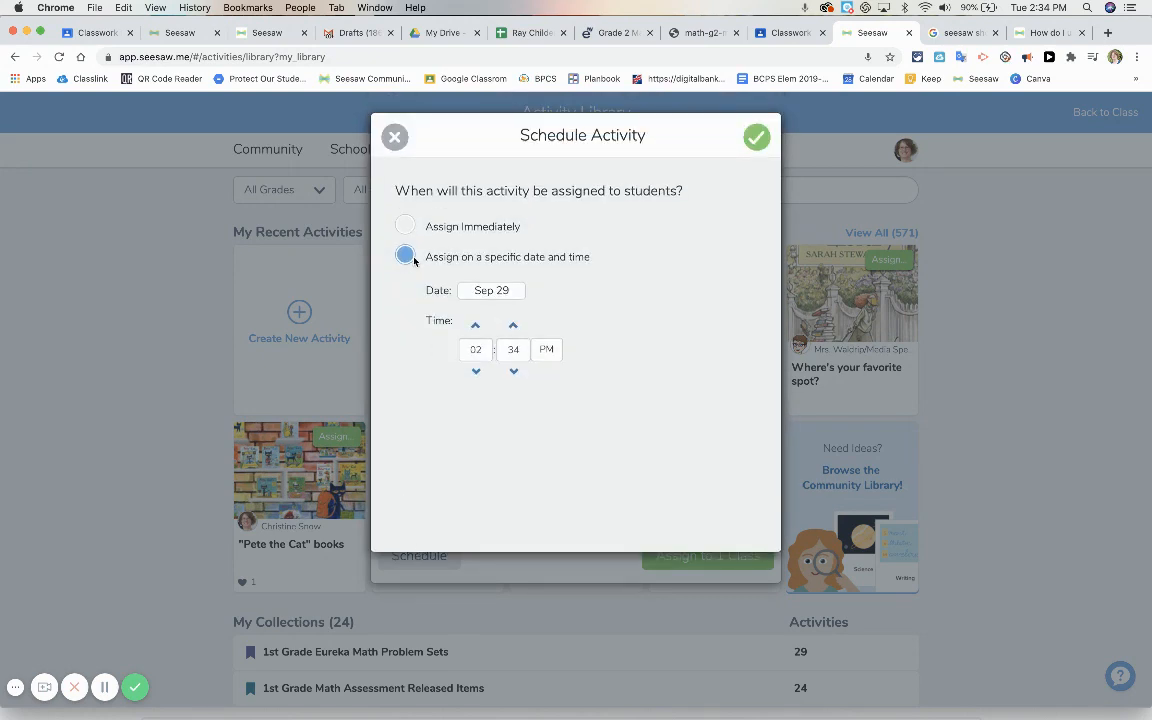
pyautogui.click(481, 290)
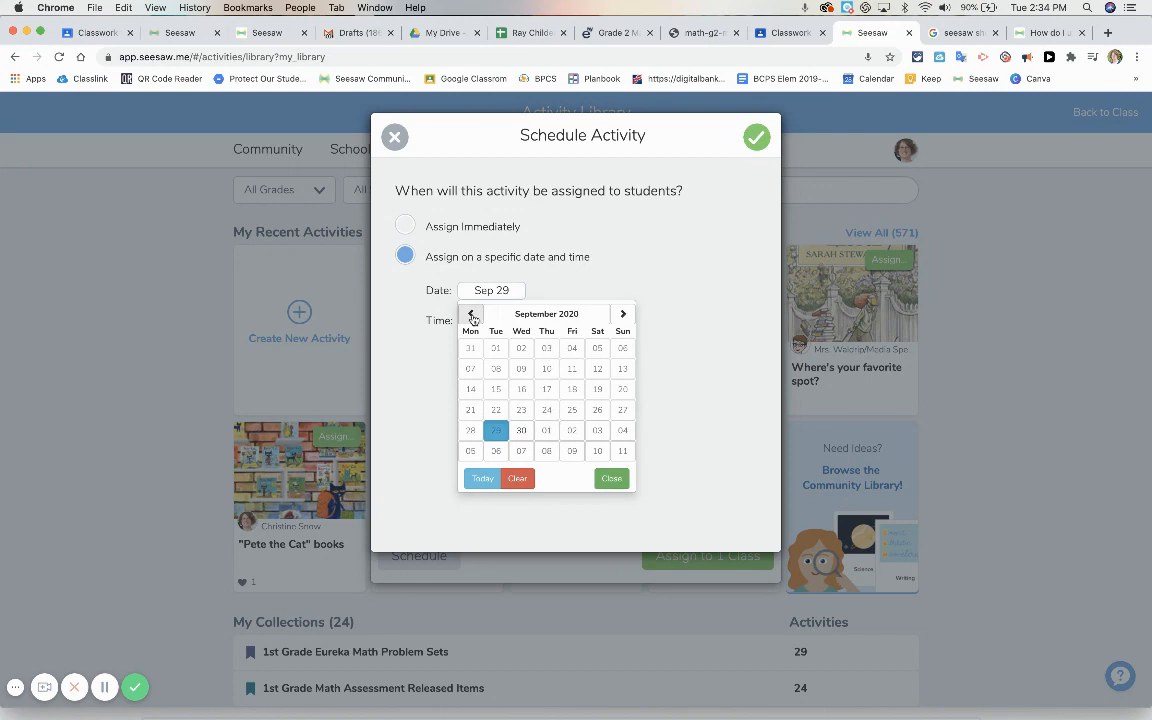
pyautogui.click(547, 431)
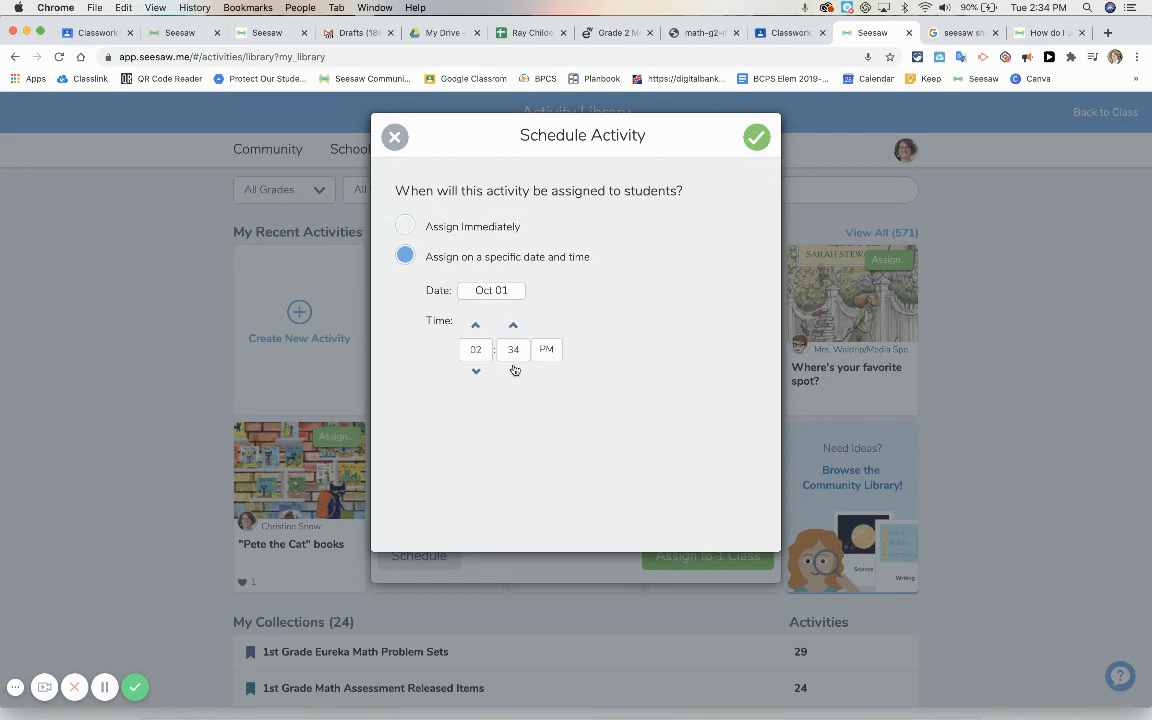
# Try to set the scheduled assignment time to 7:30 AM
pyautogui.click(476, 349)
pyautogui.write('7')
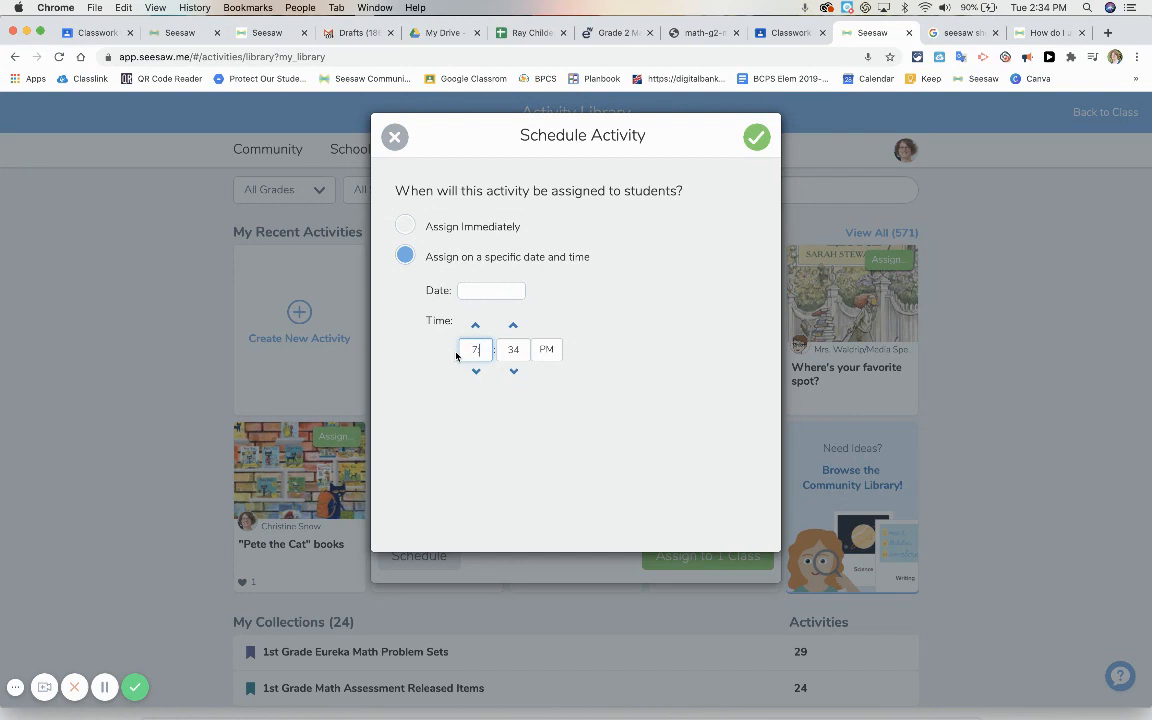
pyautogui.click(516, 350)
pyautogui.click(546, 349)
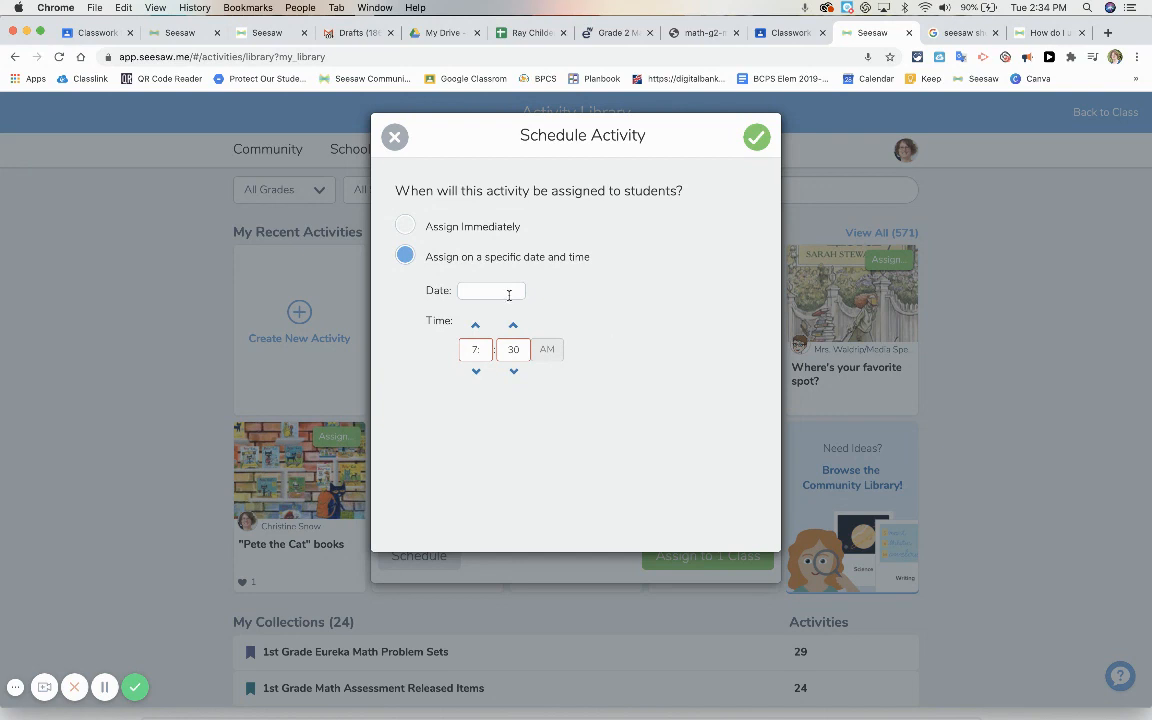
# Choose October 1 as the assignment date again, accept the schedule and assign the activity to the class
pyautogui.click(508, 292)
pyautogui.click(546, 431)
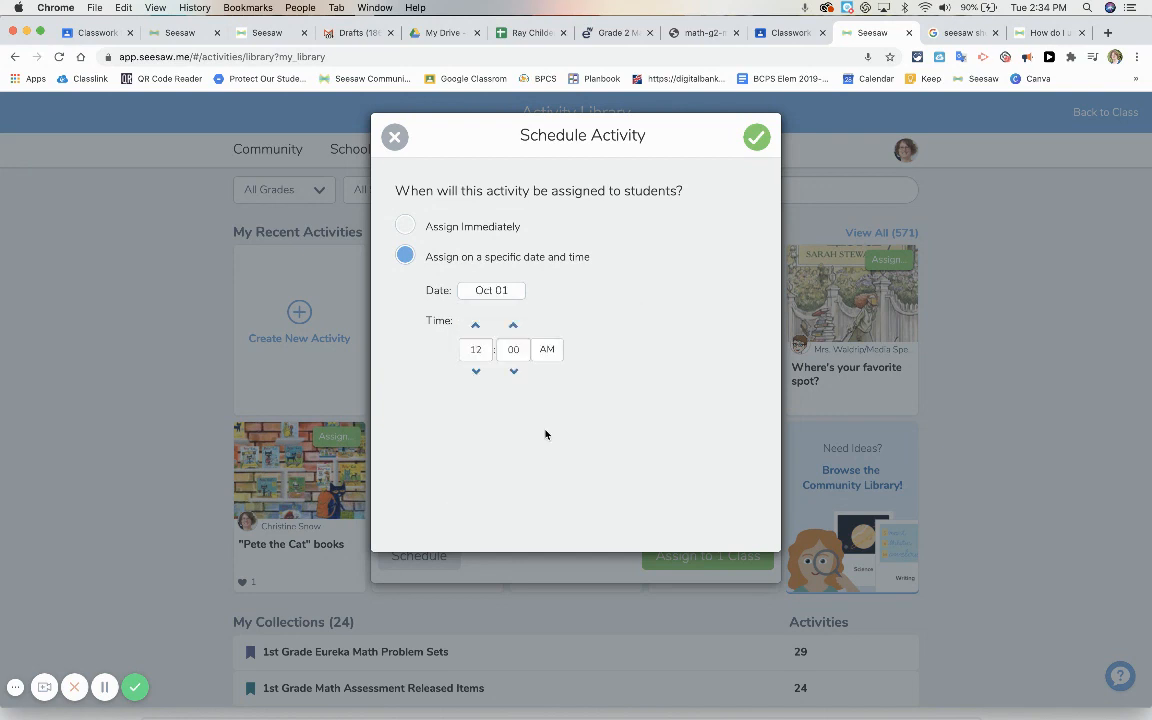
pyautogui.click(757, 138)
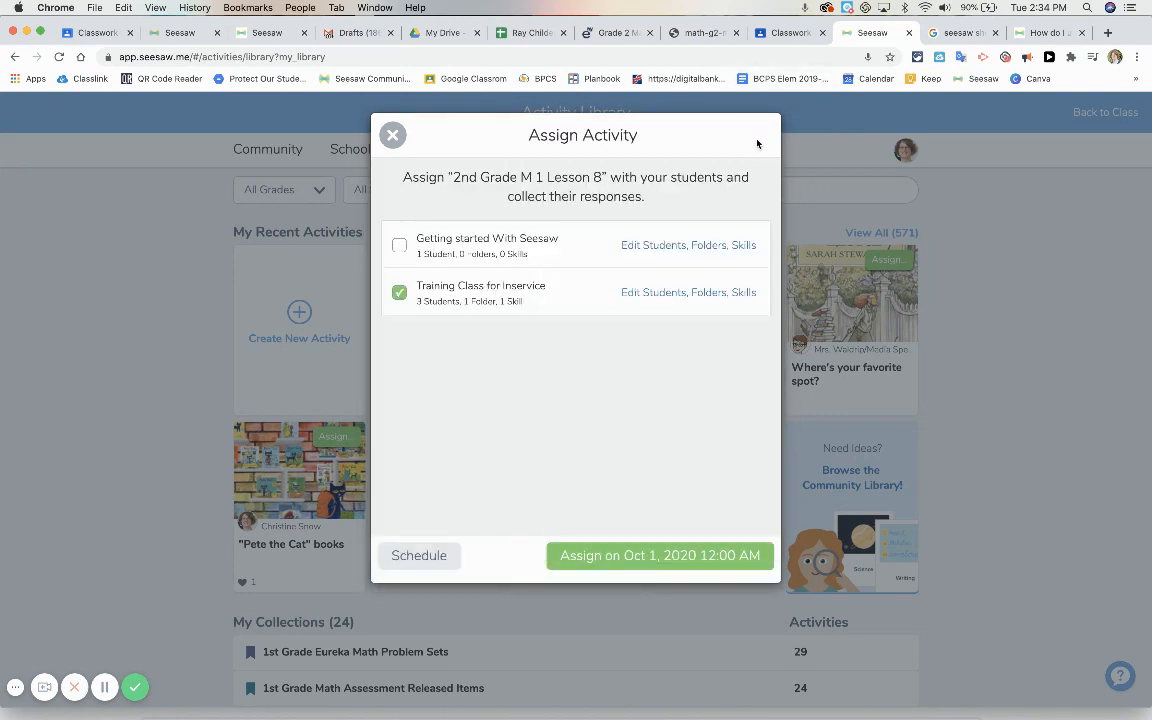
pyautogui.click(643, 556)
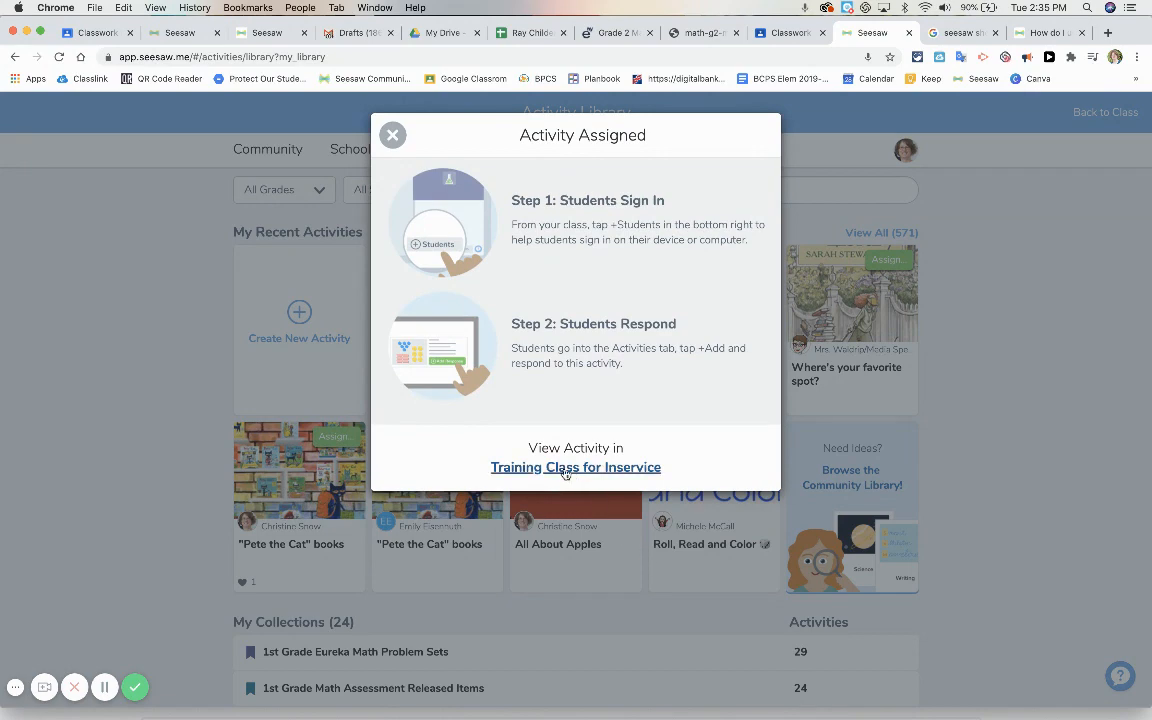
# View the scheduled activity in Training Class for Inservice and show its additional options
pyautogui.click(562, 468)
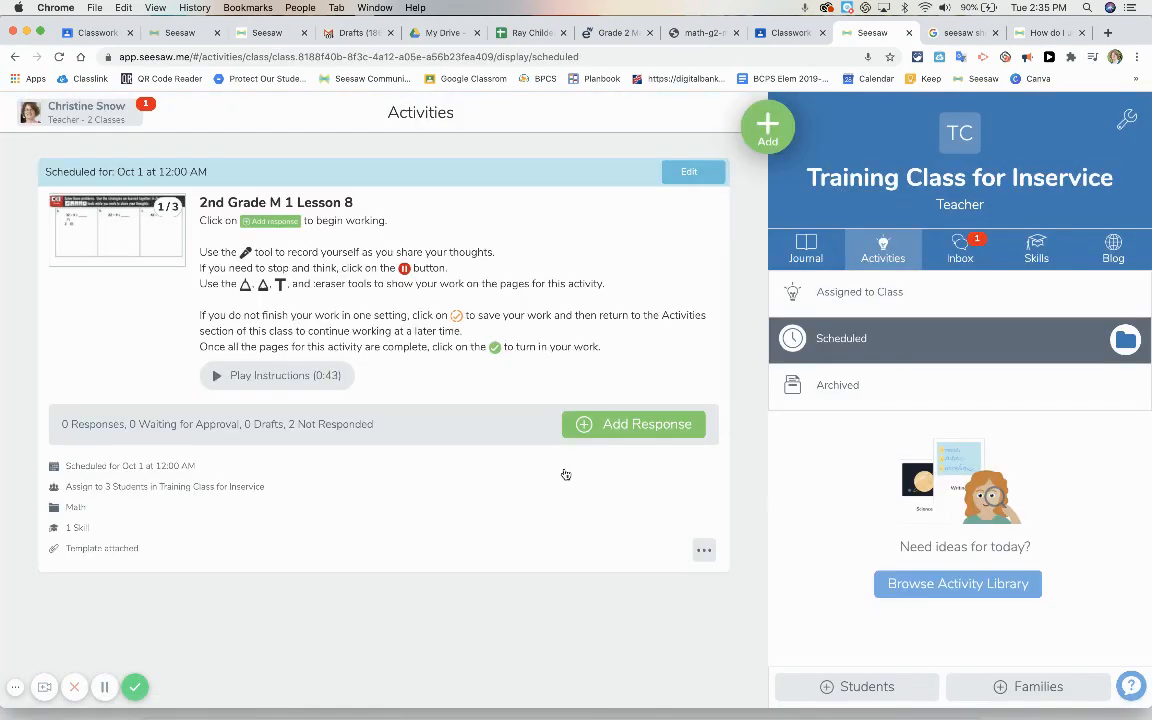
pyautogui.click(704, 551)
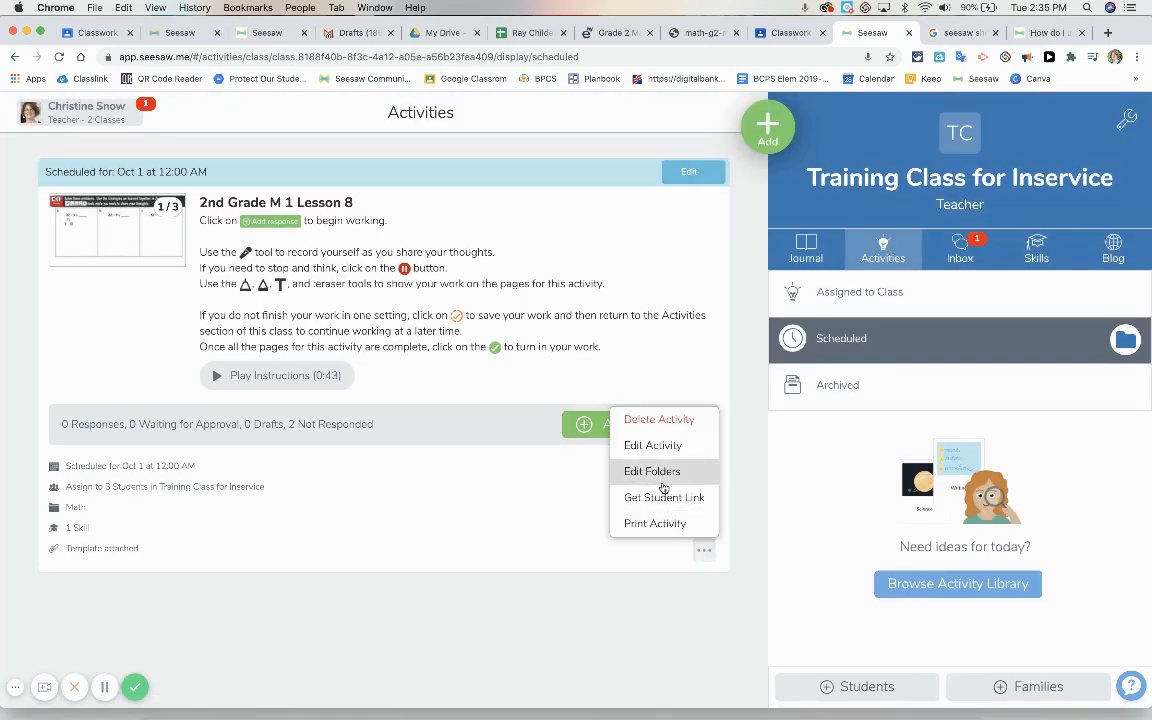